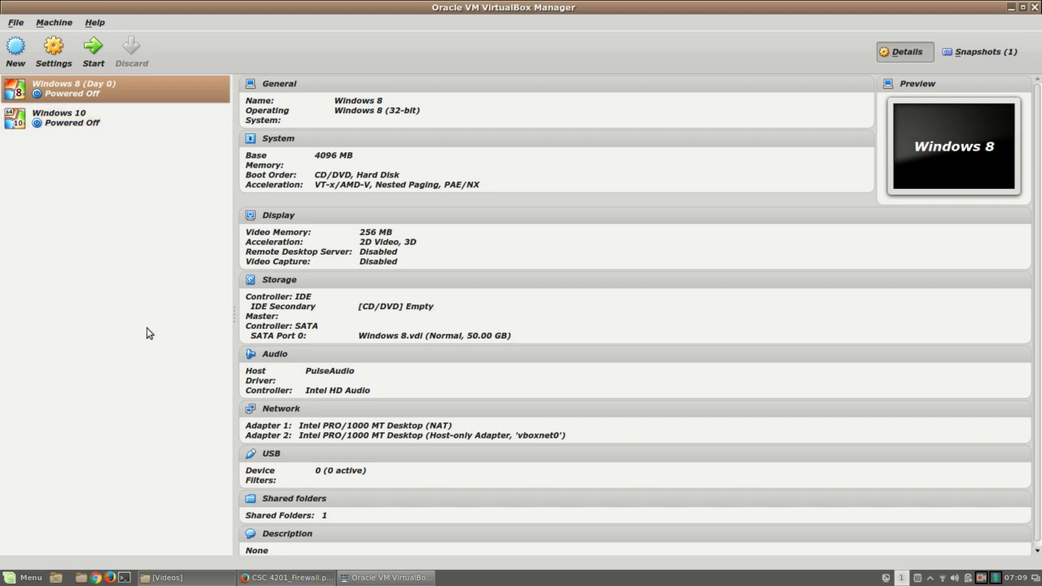
Step: Compare the Windows 10 and Windows 8 (Day 0) machine details, then open Windows 8's settings
{"action": "left_click", "coordinate": [105, 120]}
{"action": "left_click", "coordinate": [111, 88]}
{"action": "left_click", "coordinate": [113, 133]}
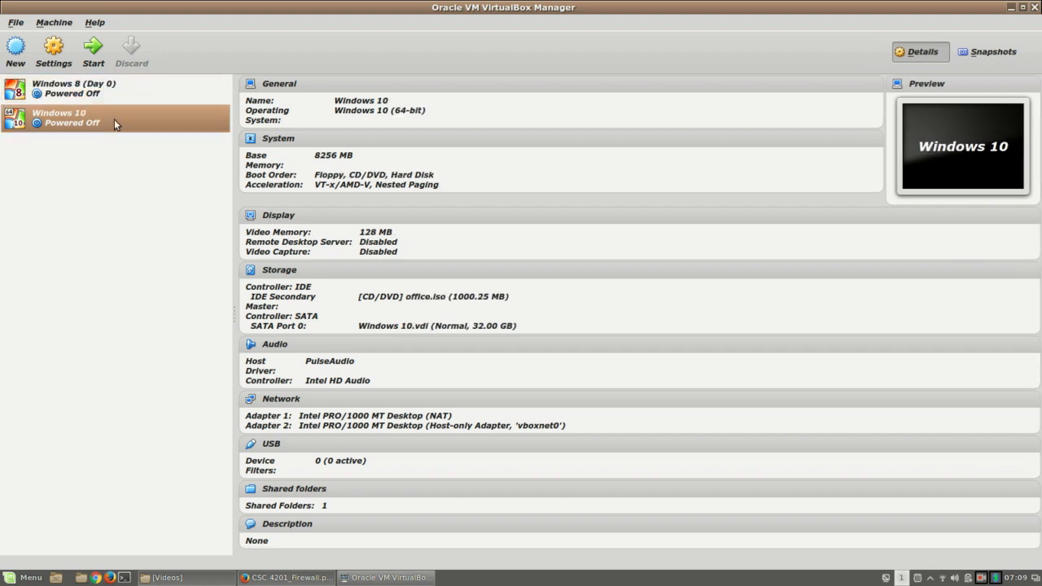
{"action": "left_click", "coordinate": [118, 91]}
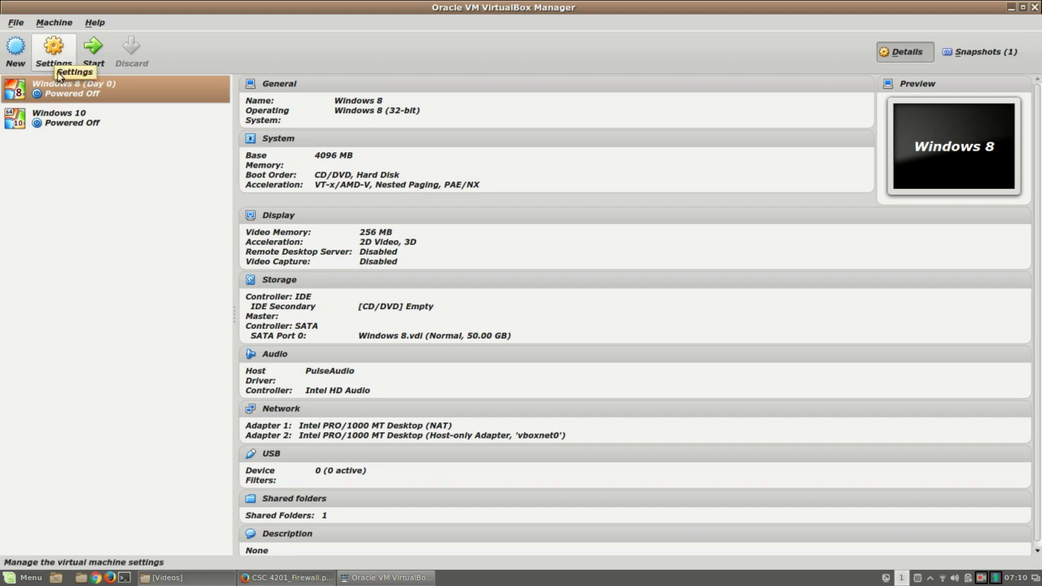
{"action": "left_click", "coordinate": [83, 123]}
{"action": "left_click", "coordinate": [81, 90]}
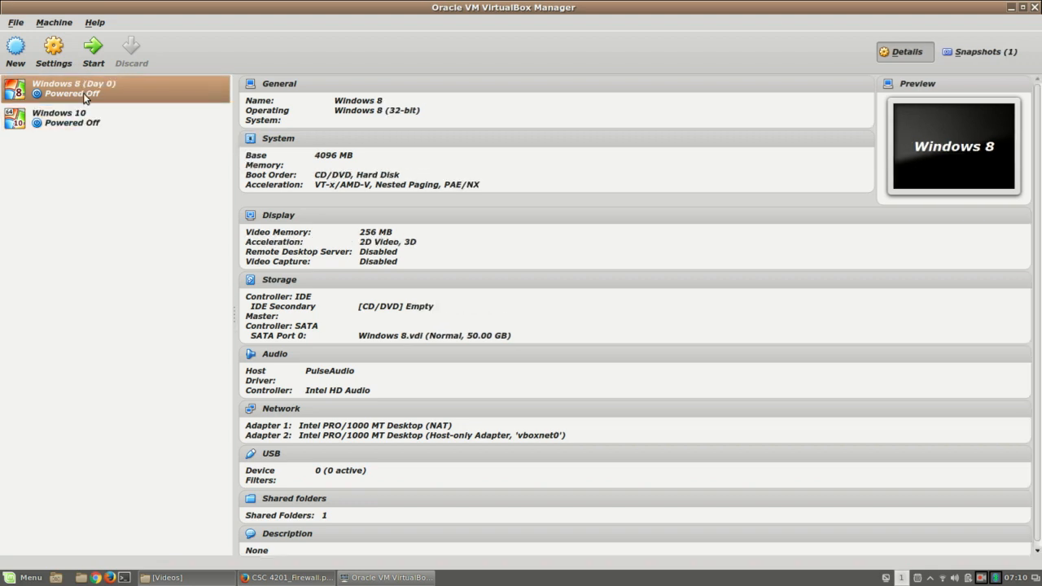
{"action": "left_click", "coordinate": [53, 50]}
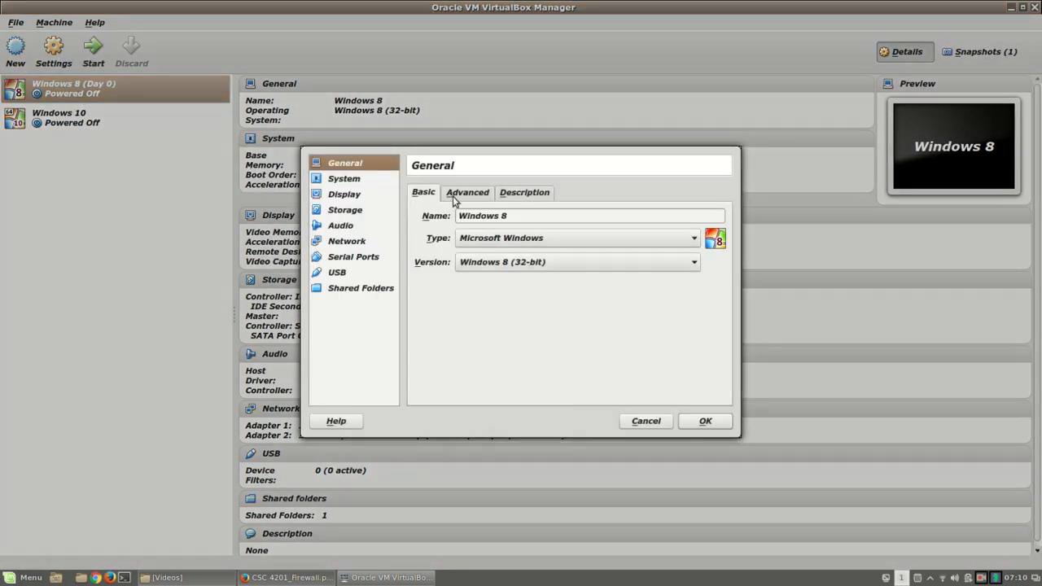
Step: Review Windows 8's network adapters (Adapter 1 NAT, Adapter 2 Host-only vboxnet0) and close Settings
{"action": "left_click", "coordinate": [359, 243]}
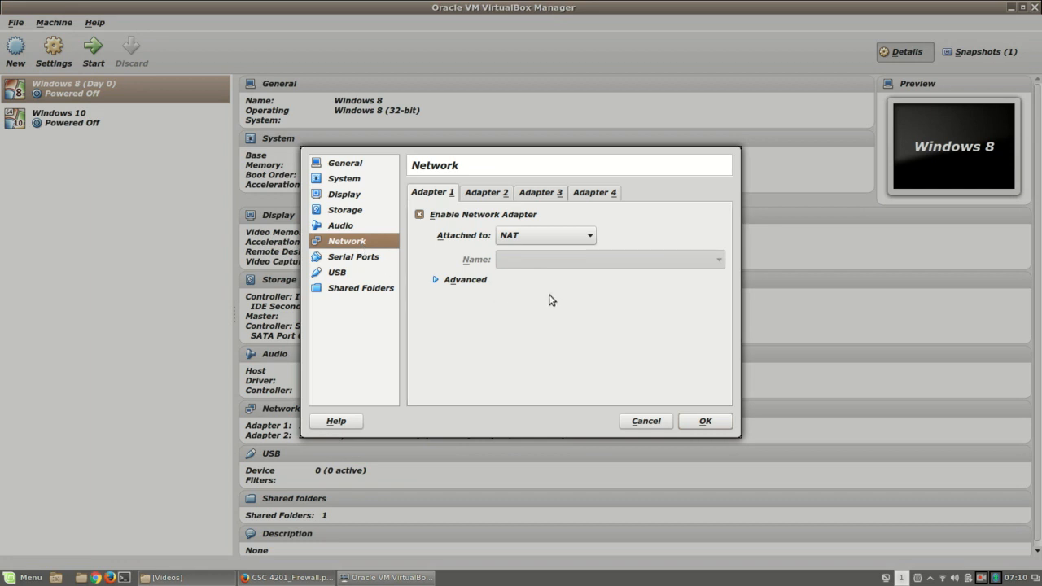
{"action": "left_click", "coordinate": [469, 194]}
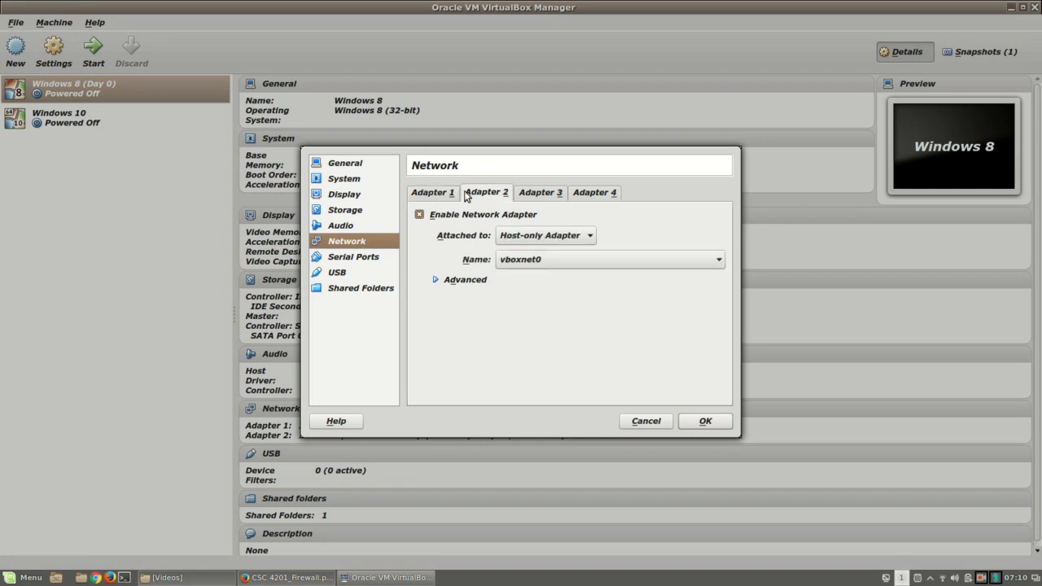
{"action": "left_click", "coordinate": [436, 194]}
{"action": "left_click", "coordinate": [477, 195]}
{"action": "left_click", "coordinate": [421, 194]}
{"action": "left_click", "coordinate": [487, 199]}
{"action": "left_click", "coordinate": [436, 197]}
{"action": "left_click", "coordinate": [488, 199]}
{"action": "left_click", "coordinate": [439, 198]}
{"action": "left_click", "coordinate": [697, 425]}
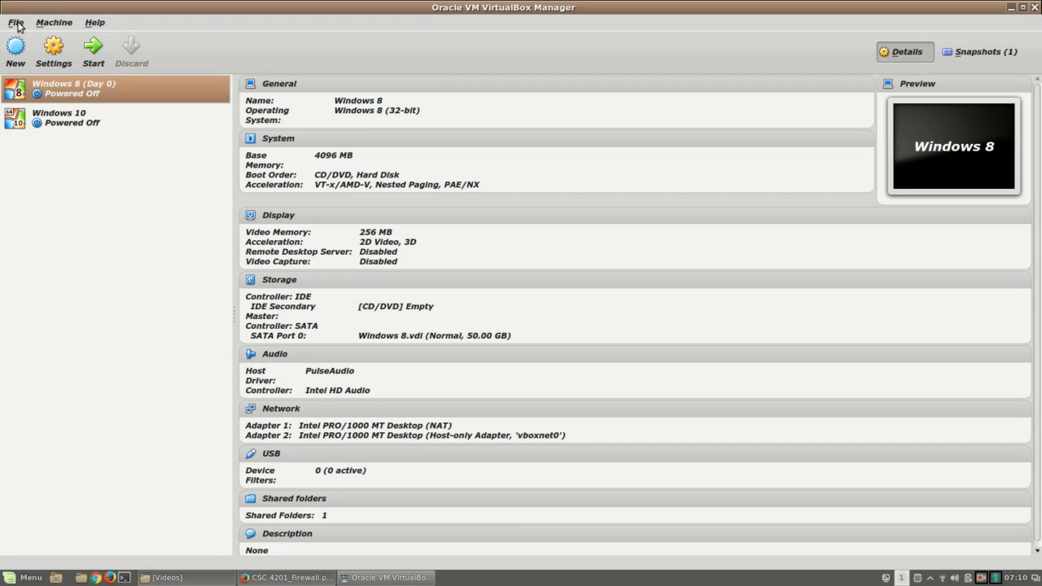
{"action": "left_click", "coordinate": [17, 23]}
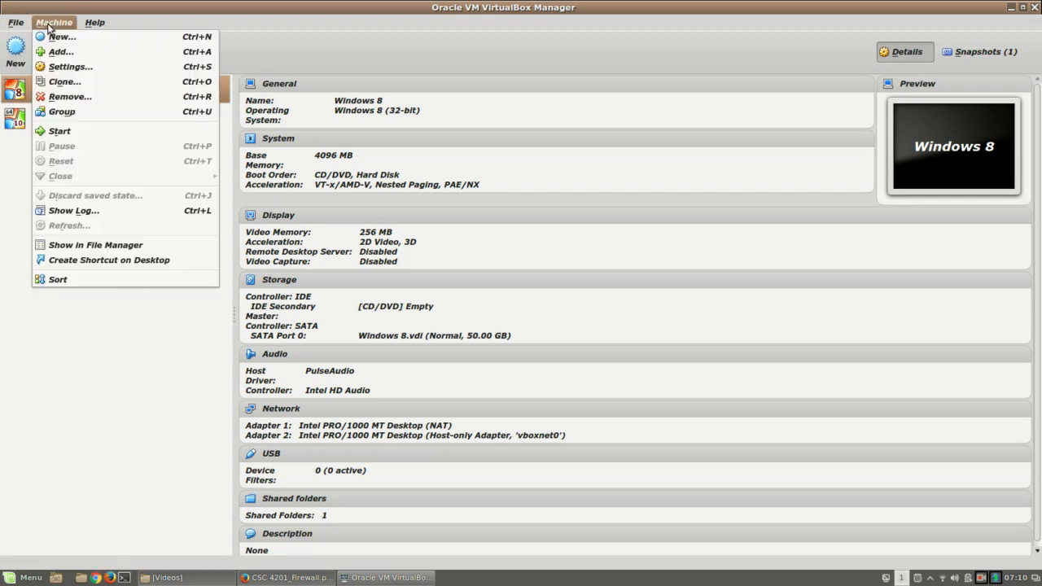
{"action": "left_click", "coordinate": [49, 85]}
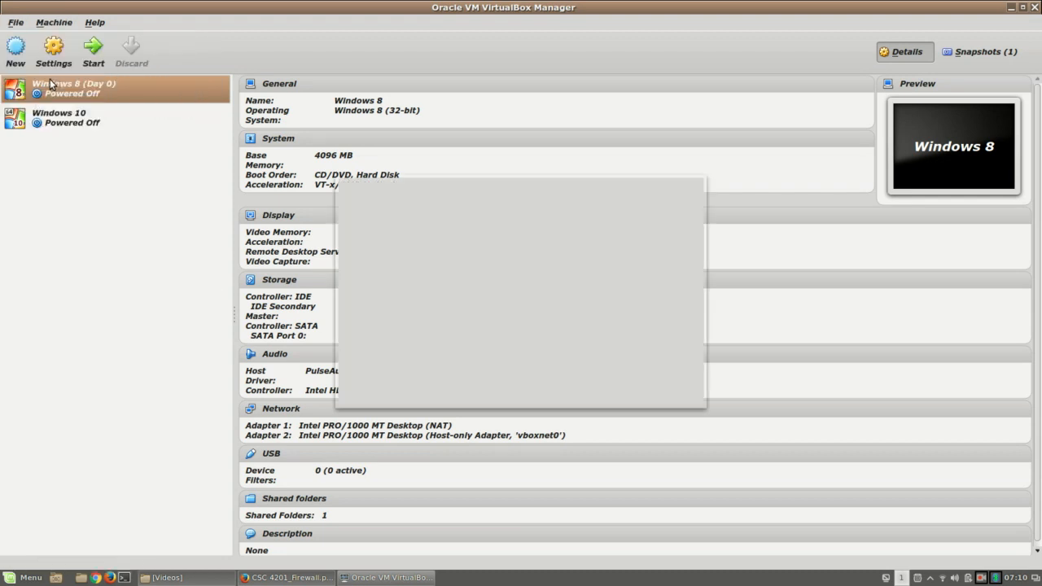
{"action": "left_click", "coordinate": [382, 258]}
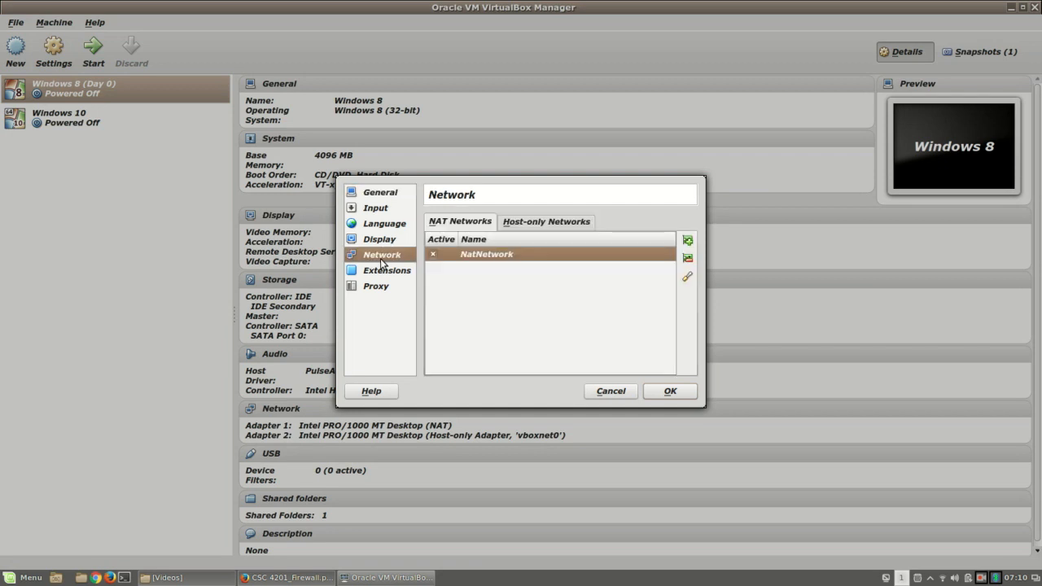
{"action": "left_click", "coordinate": [536, 223]}
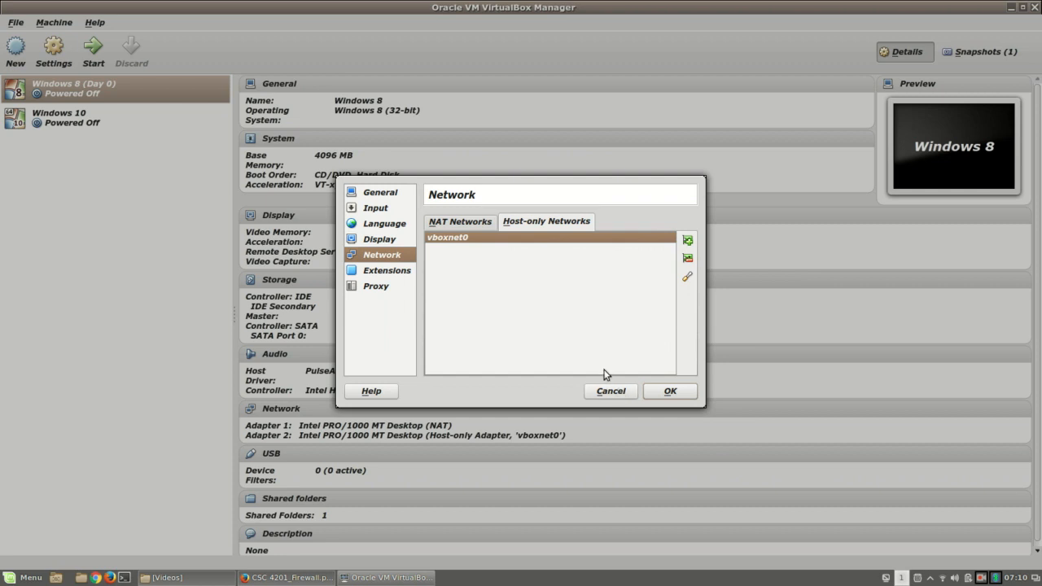
{"action": "left_click", "coordinate": [468, 223]}
{"action": "left_click", "coordinate": [619, 391]}
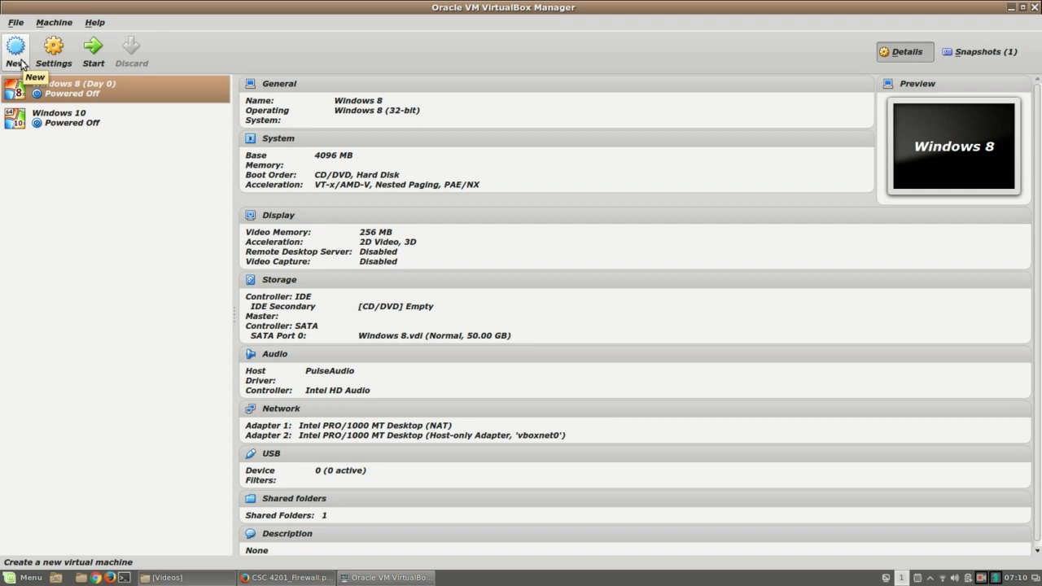
Step: Name the new machine 'centOS 7' with type Linux and version Linux 2.6 / 3.x (64-bit)
{"action": "left_click", "coordinate": [16, 50]}
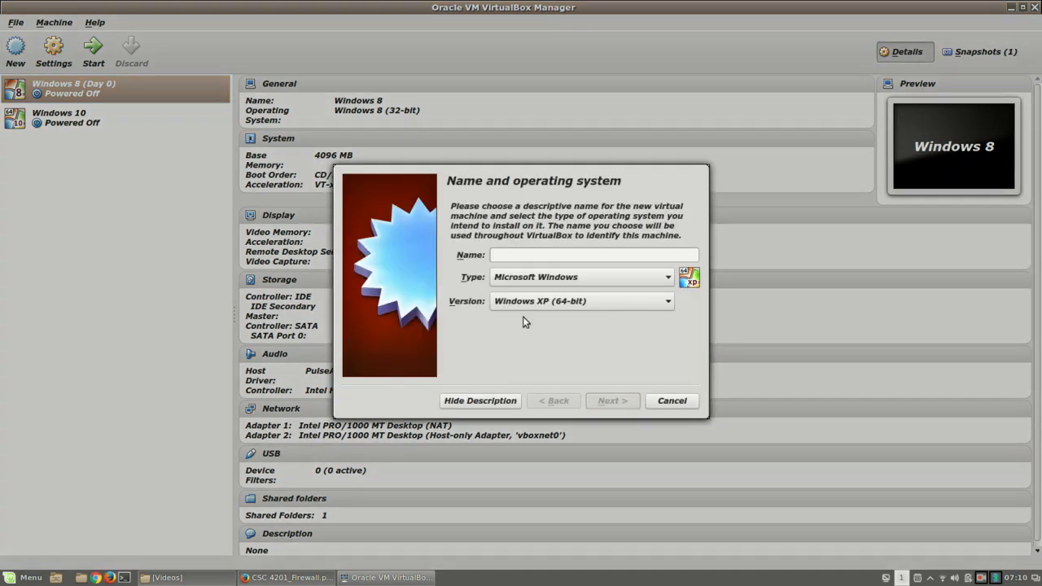
{"action": "type", "text": "ce"}
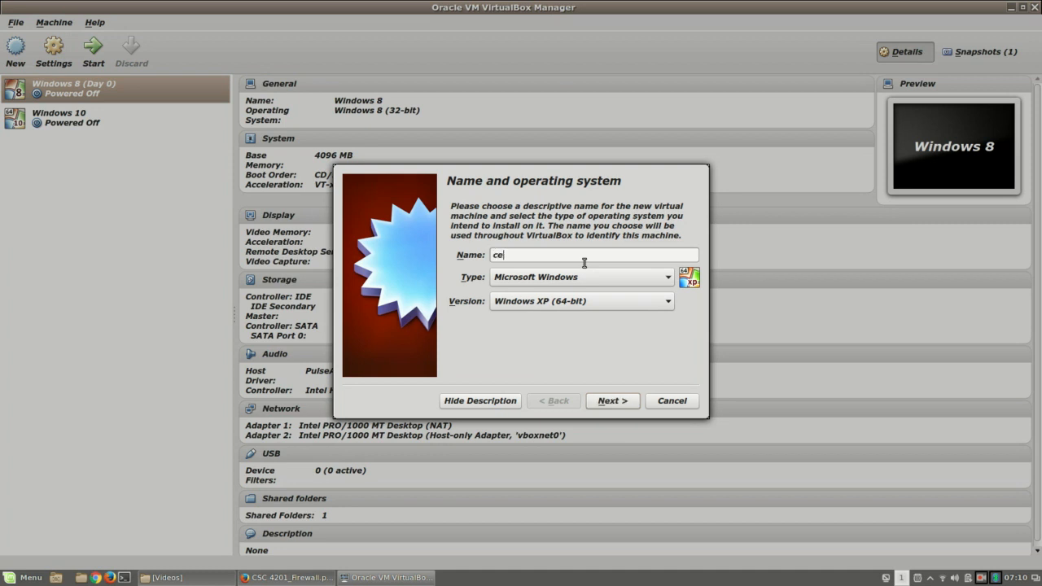
{"action": "type", "text": "ntos"}
{"action": "key", "text": "BackSpace"}
{"action": "key", "text": "BackSpace"}
{"action": "key", "text": "BackSpace"}
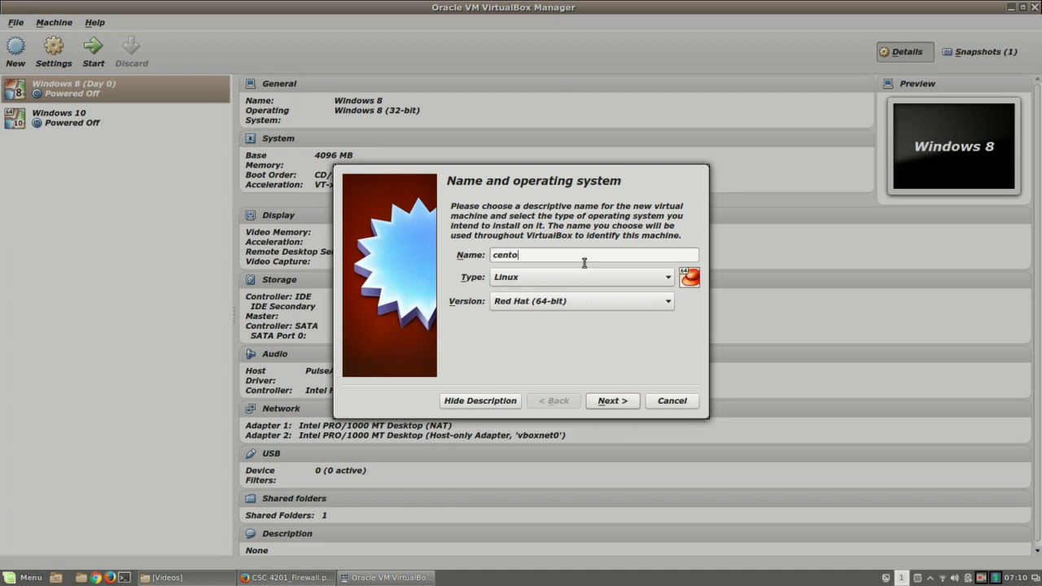
{"action": "type", "text": "tOS 7"}
{"action": "left_click", "coordinate": [615, 279]}
{"action": "left_click", "coordinate": [615, 278]}
{"action": "left_click", "coordinate": [604, 307]}
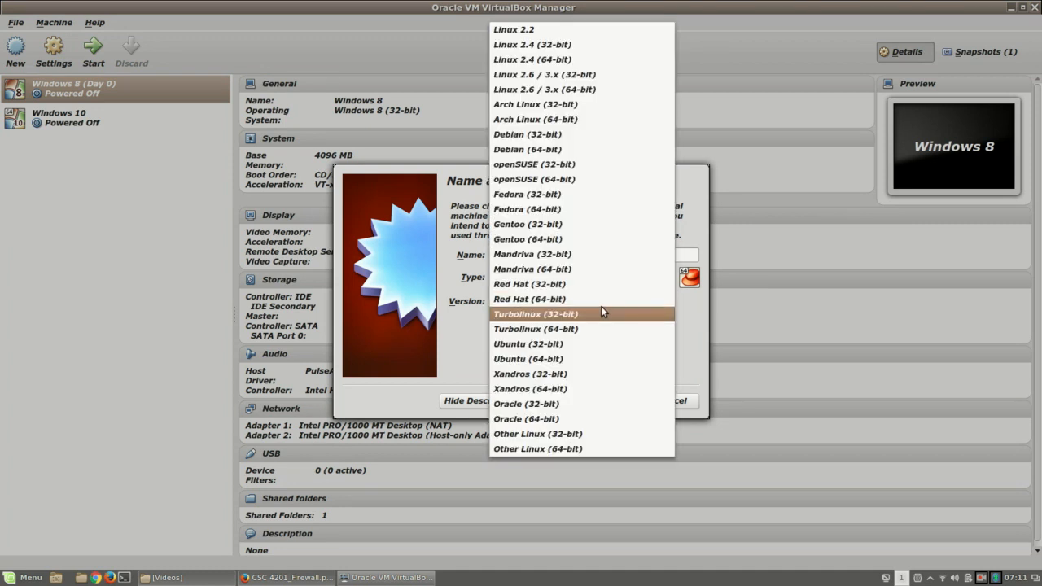
{"action": "left_click", "coordinate": [595, 89]}
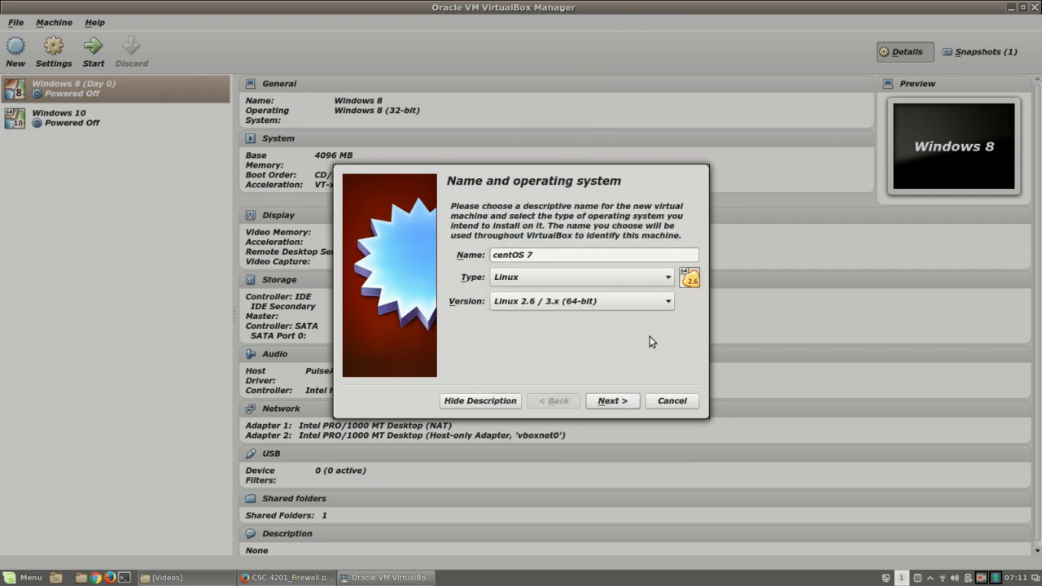
{"action": "left_click", "coordinate": [612, 401]}
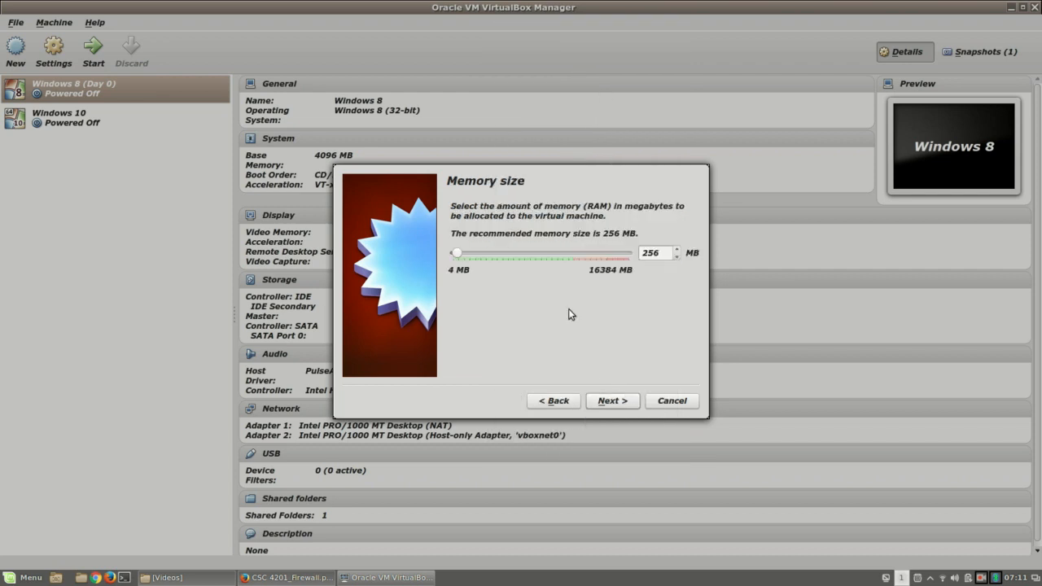
Step: Set the memory to 512 MB and choose 'Create a virtual hard drive now'
{"action": "left_click_drag", "start_coordinate": [661, 253], "coordinate": [630, 253]}
{"action": "type", "text": "512"}
{"action": "left_click", "coordinate": [615, 404]}
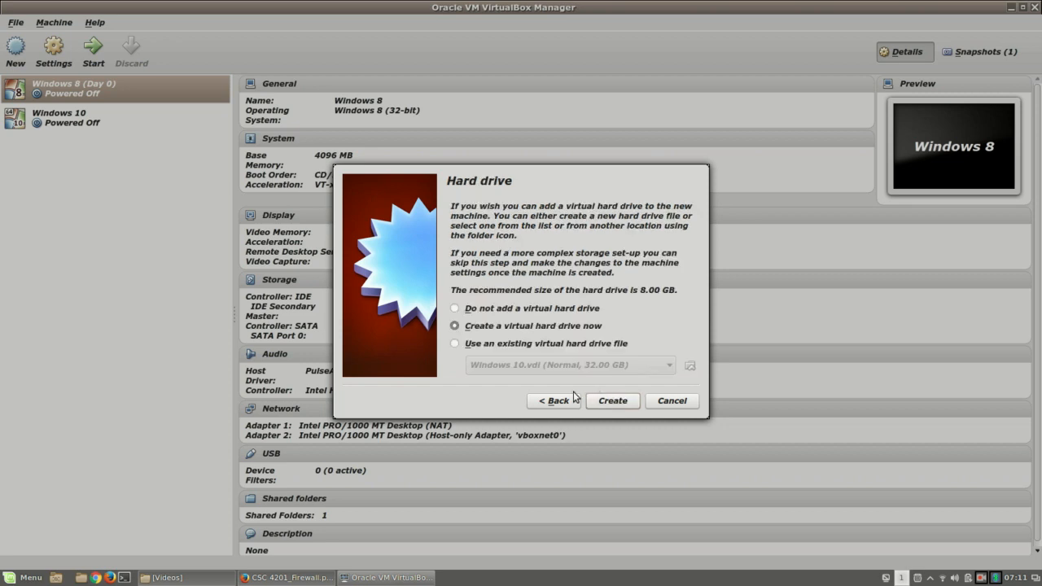
{"action": "left_click", "coordinate": [619, 402]}
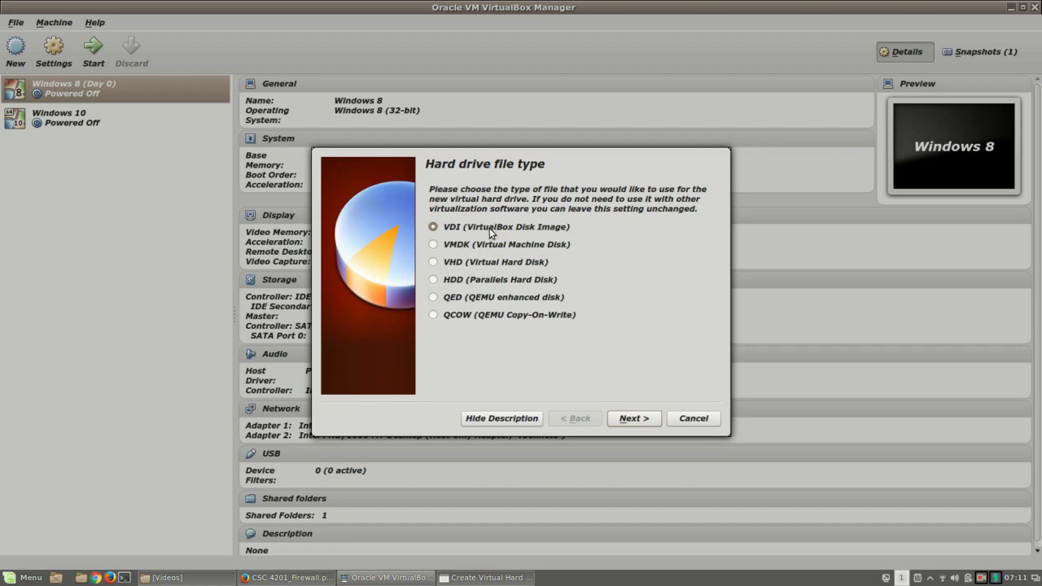
Step: Create the machine with a VDI, dynamically allocated disk sized 2.00 GB
{"action": "left_click", "coordinate": [623, 420]}
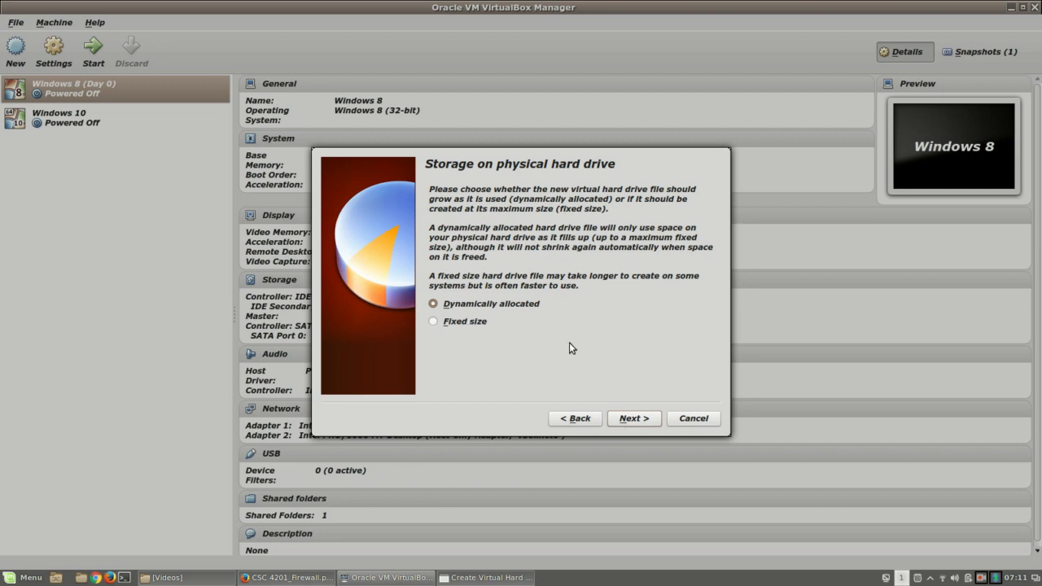
{"action": "left_click", "coordinate": [647, 420]}
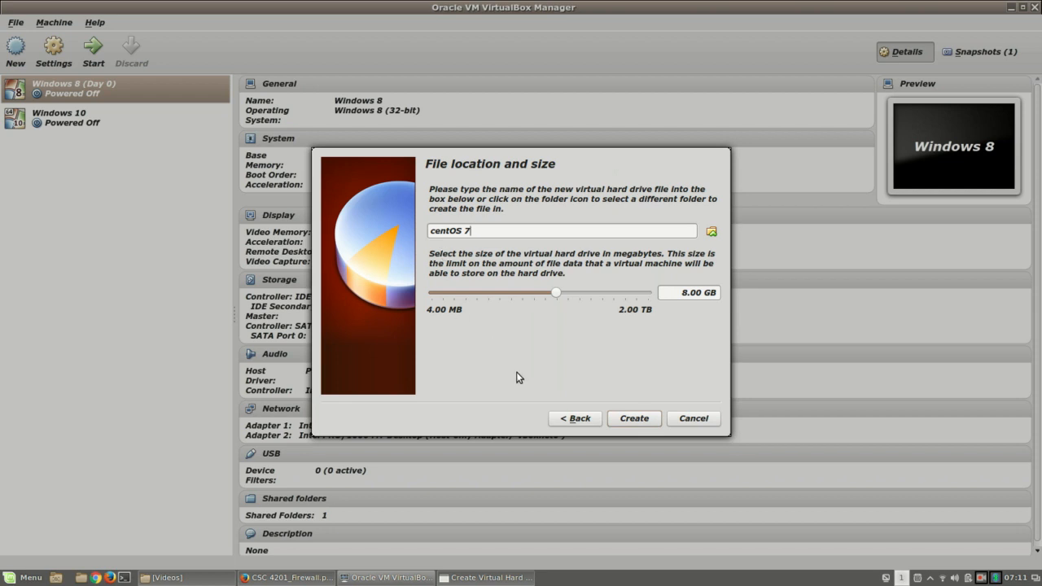
{"action": "left_click", "coordinate": [686, 293]}
{"action": "key", "text": "BackSpace"}
{"action": "type", "text": "2"}
{"action": "left_click", "coordinate": [647, 422]}
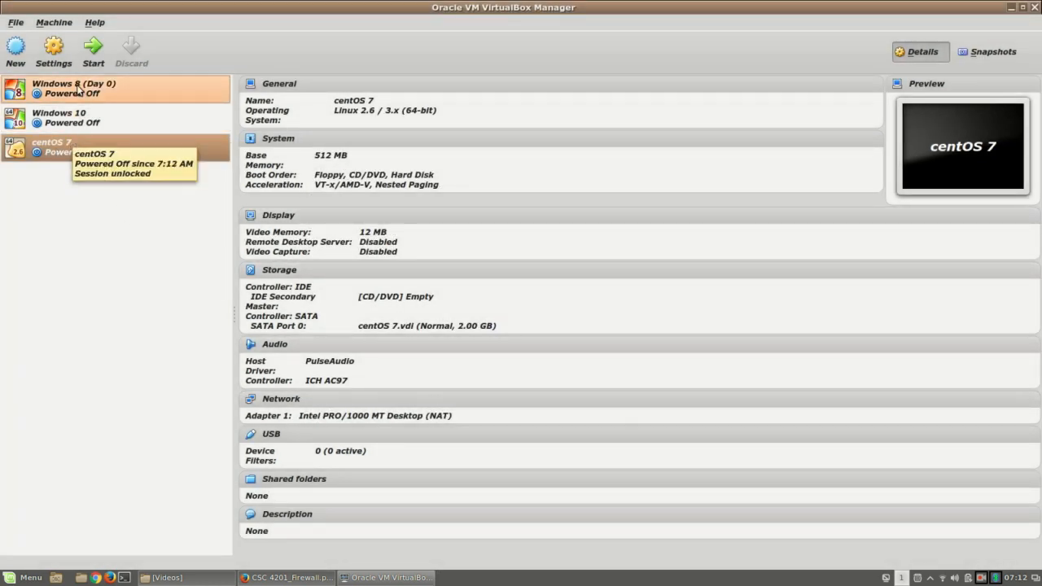
Step: Enable centOS 7's Adapter 2 and set it to Host-only Adapter vboxnet0
{"action": "left_click", "coordinate": [55, 55]}
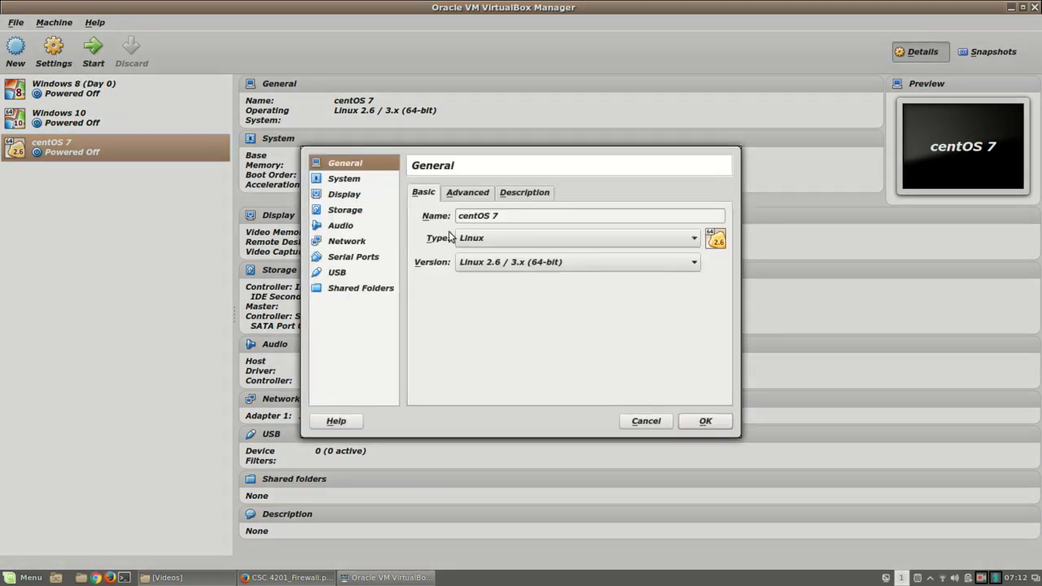
{"action": "left_click", "coordinate": [363, 246]}
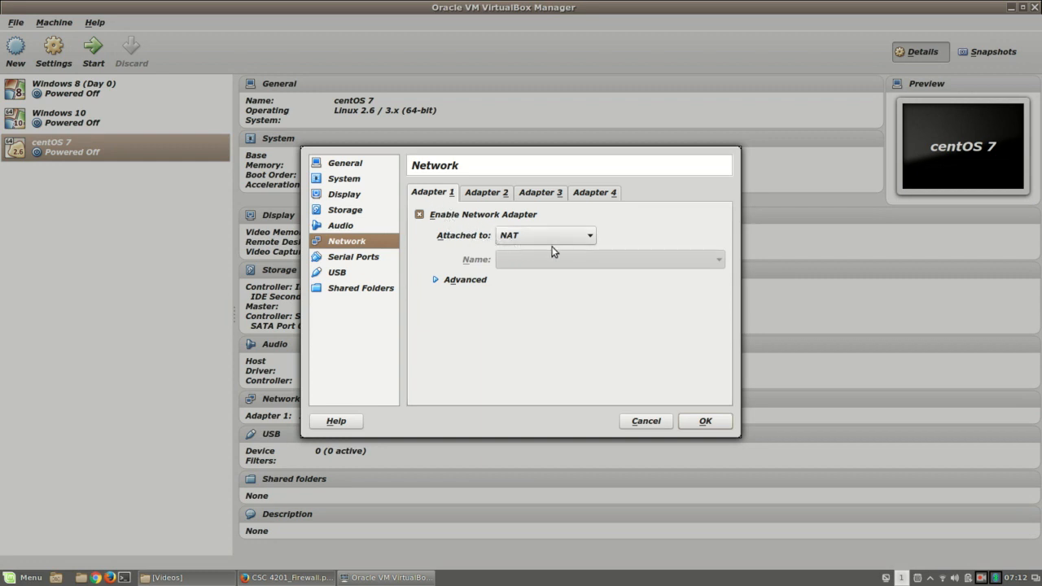
{"action": "left_click", "coordinate": [491, 199]}
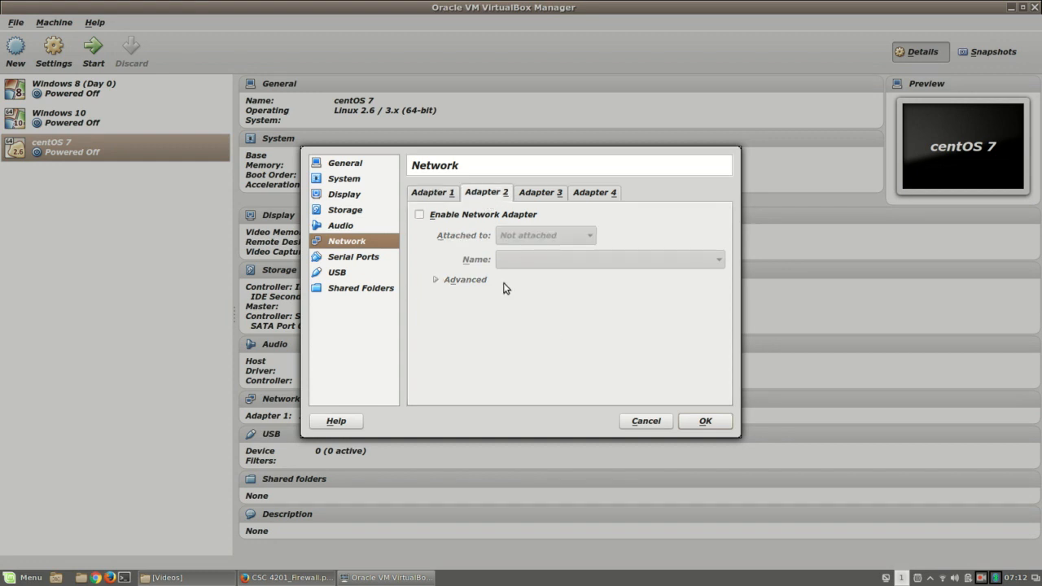
{"action": "left_click", "coordinate": [434, 216]}
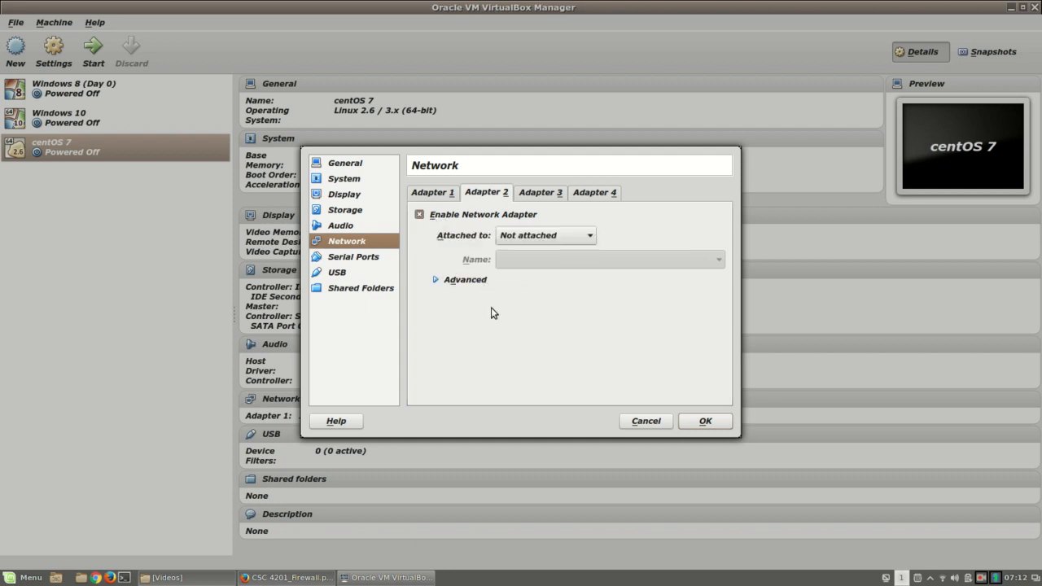
{"action": "left_click", "coordinate": [563, 237]}
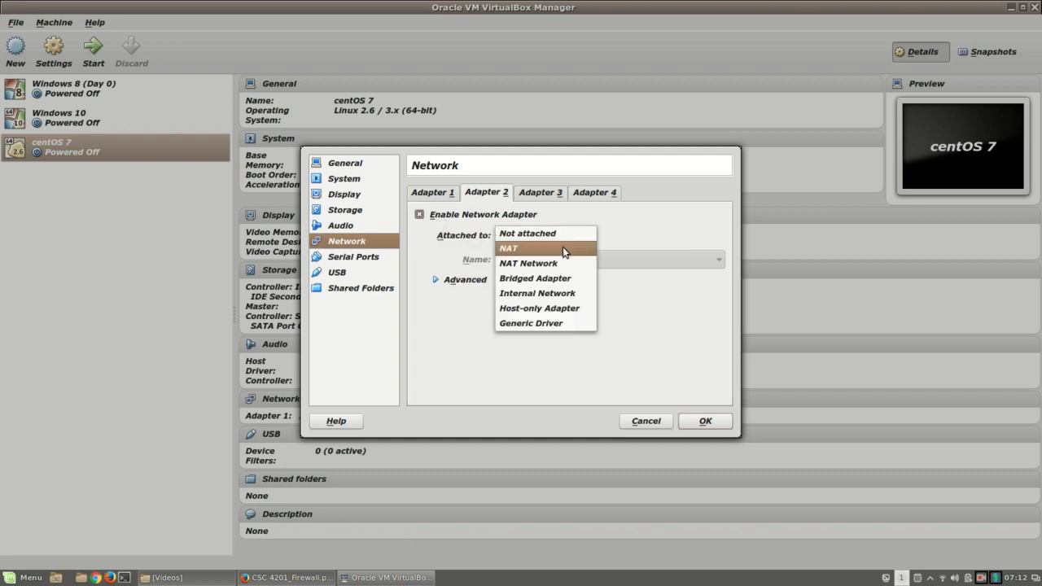
{"action": "left_click", "coordinate": [573, 310]}
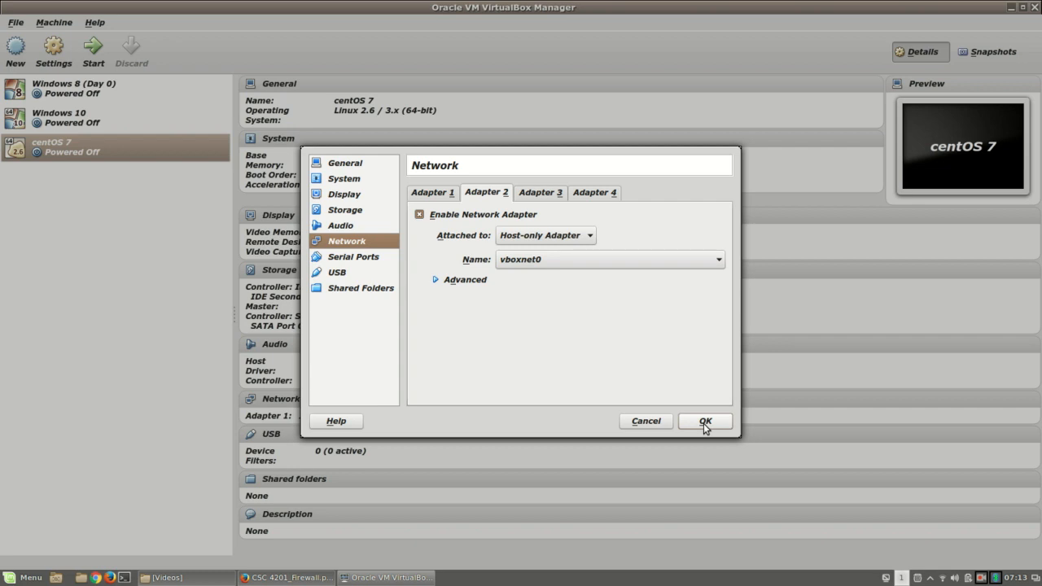
Step: Confirm Adapter 1 is NAT, recheck Adapter 2, and save the settings with OK
{"action": "left_click", "coordinate": [434, 198]}
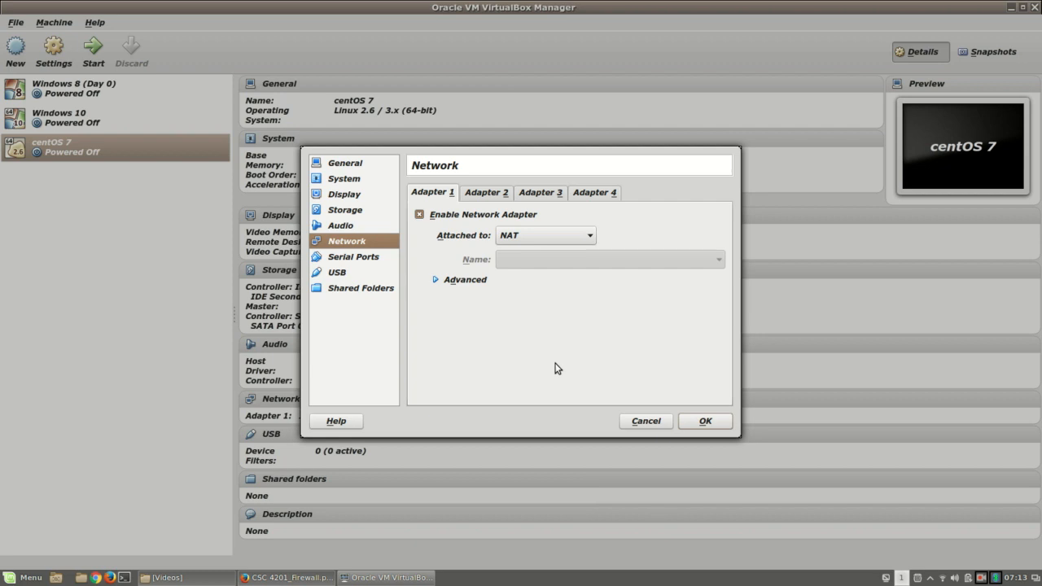
{"action": "left_click", "coordinate": [482, 193]}
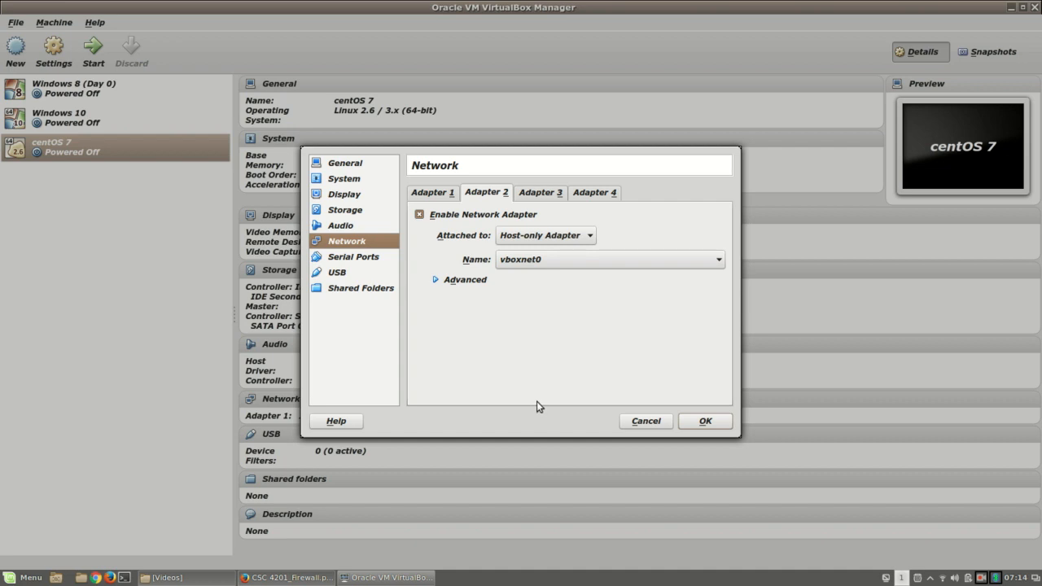
{"action": "left_click", "coordinate": [704, 421]}
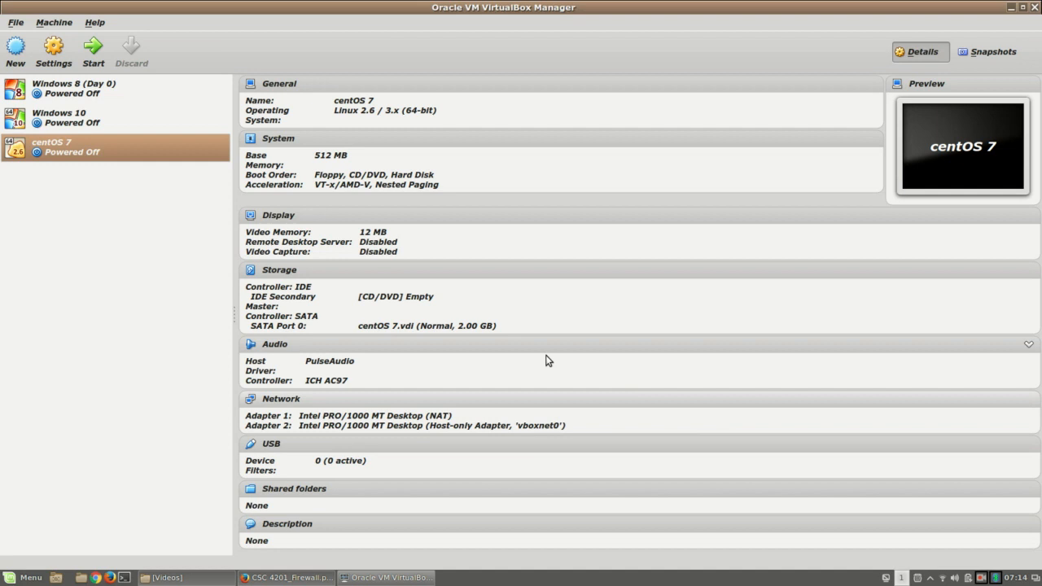
Step: Power on centOS 7 and select CentOS-7-x86_64-Minimal-1503-01.iso as the start-up disk
{"action": "left_click", "coordinate": [93, 49]}
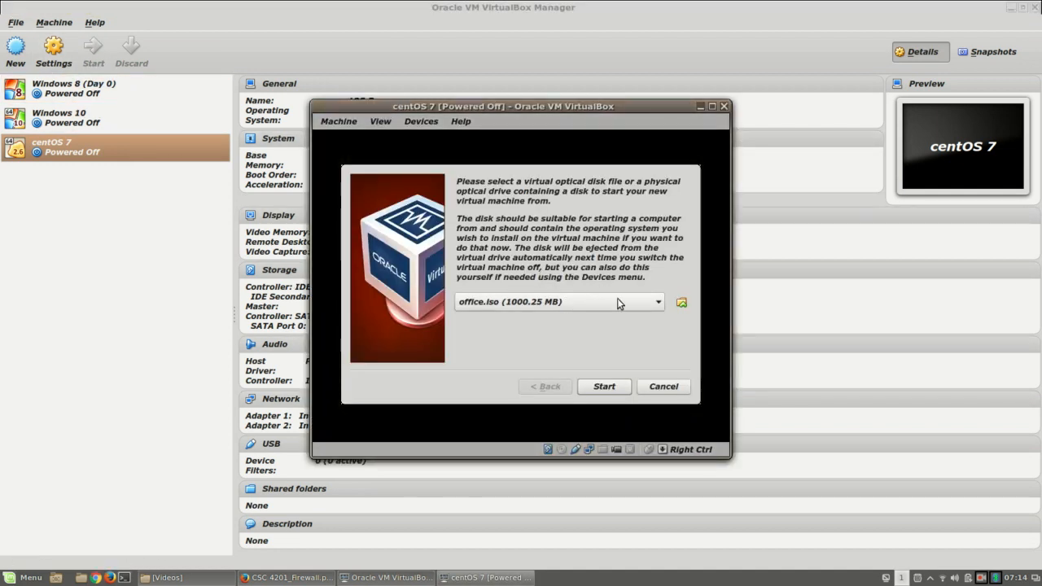
{"action": "left_click", "coordinate": [683, 303]}
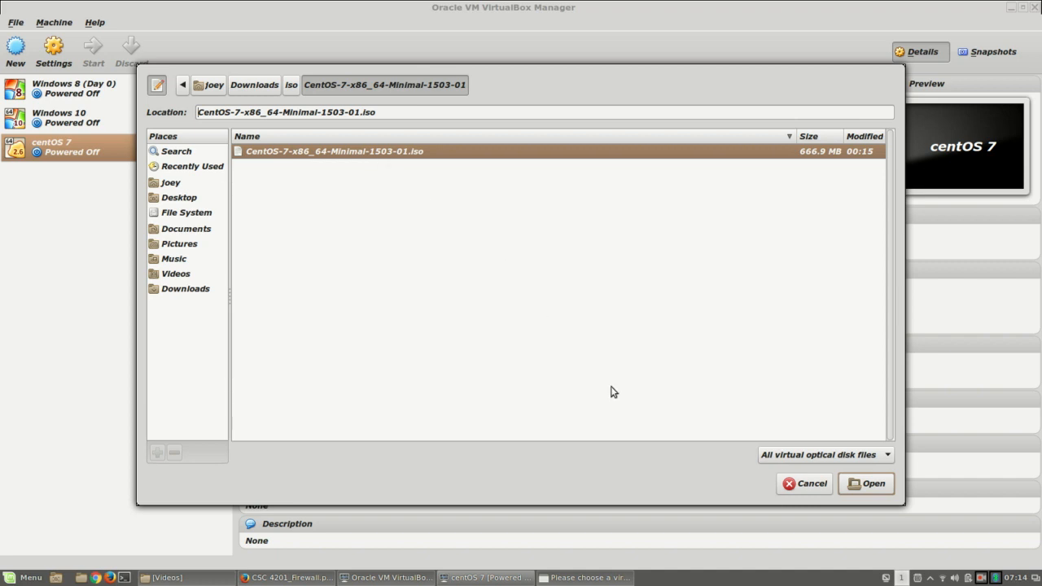
{"action": "left_click", "coordinate": [878, 488]}
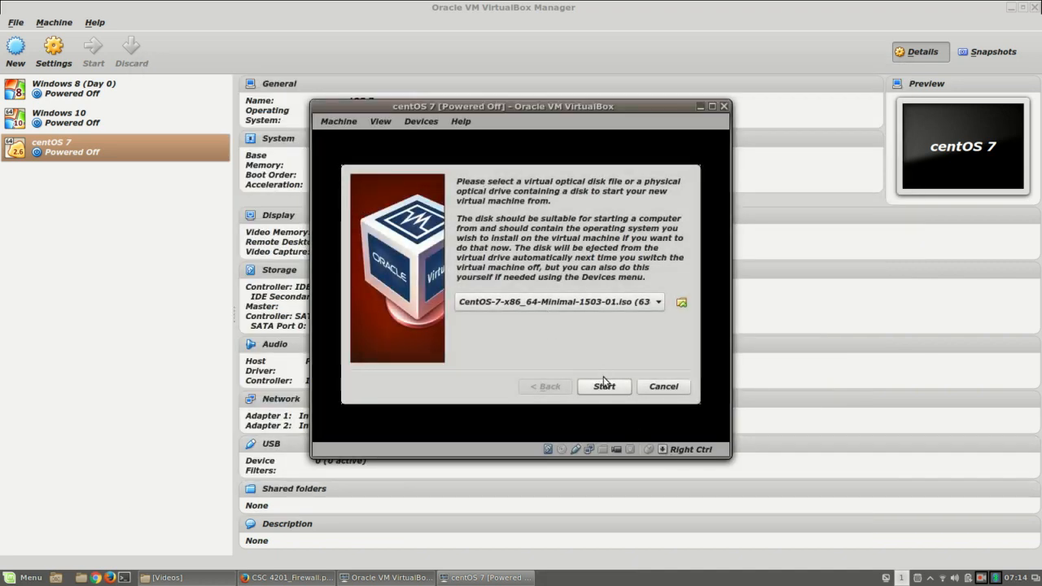
Step: Boot the ISO, choose 'Test this media & install CentOS 7', and abort the media check
{"action": "left_click", "coordinate": [624, 391]}
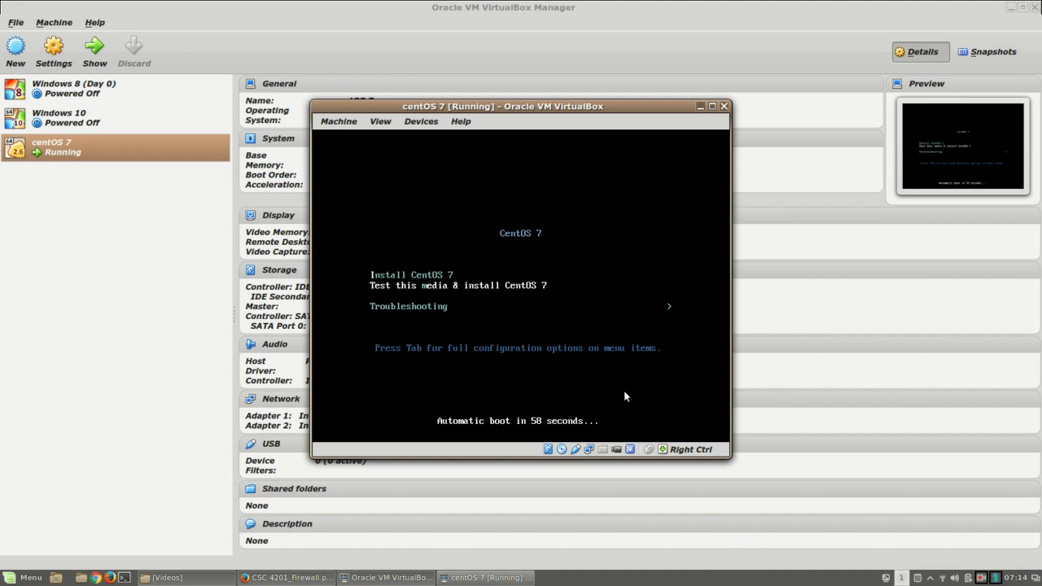
{"action": "key", "text": "Return"}
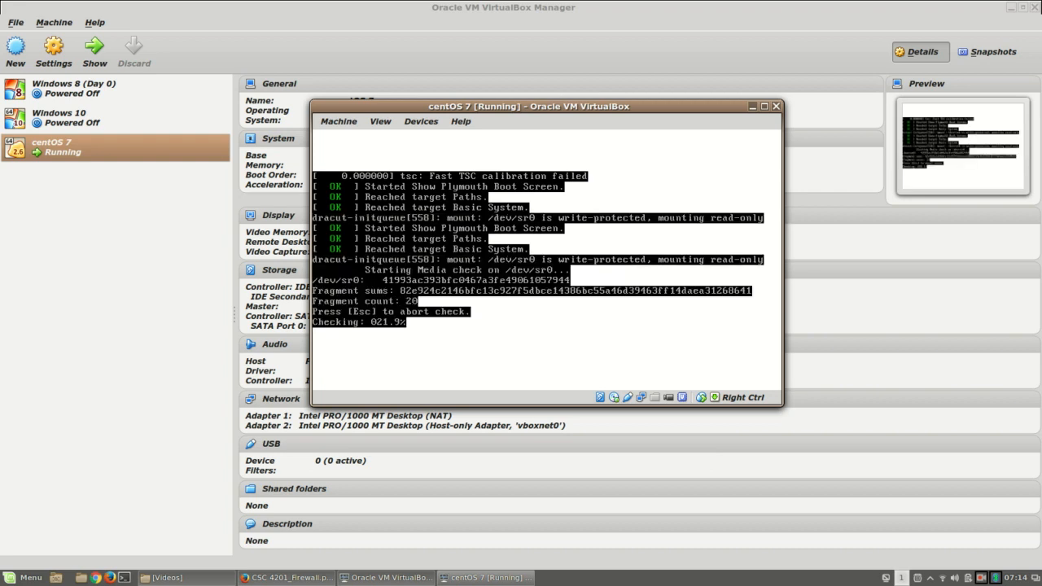
{"action": "key", "text": "Escape"}
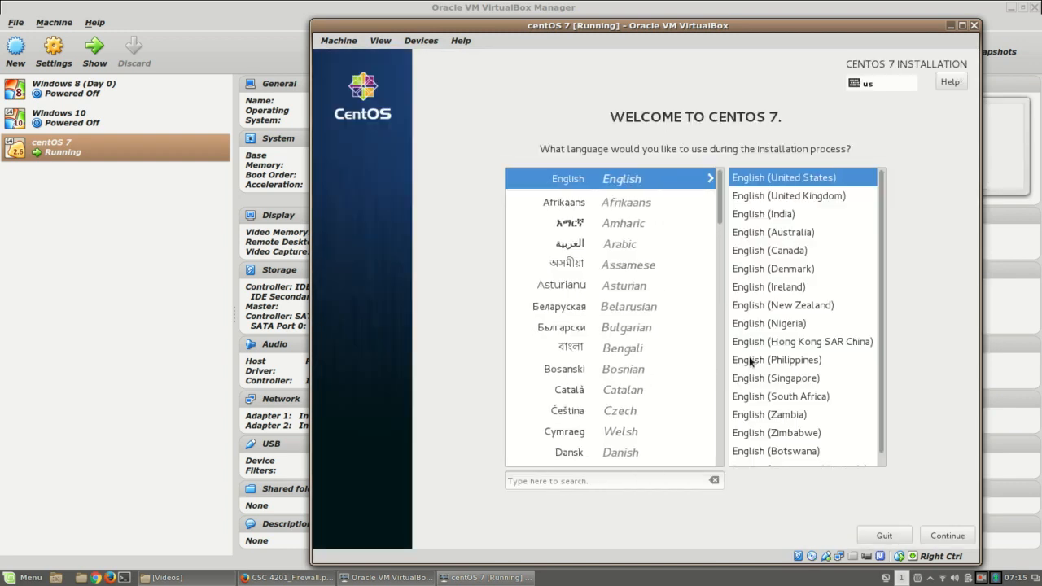
Step: Continue past the welcome screen with English (United States) as the language
{"action": "left_click", "coordinate": [944, 538]}
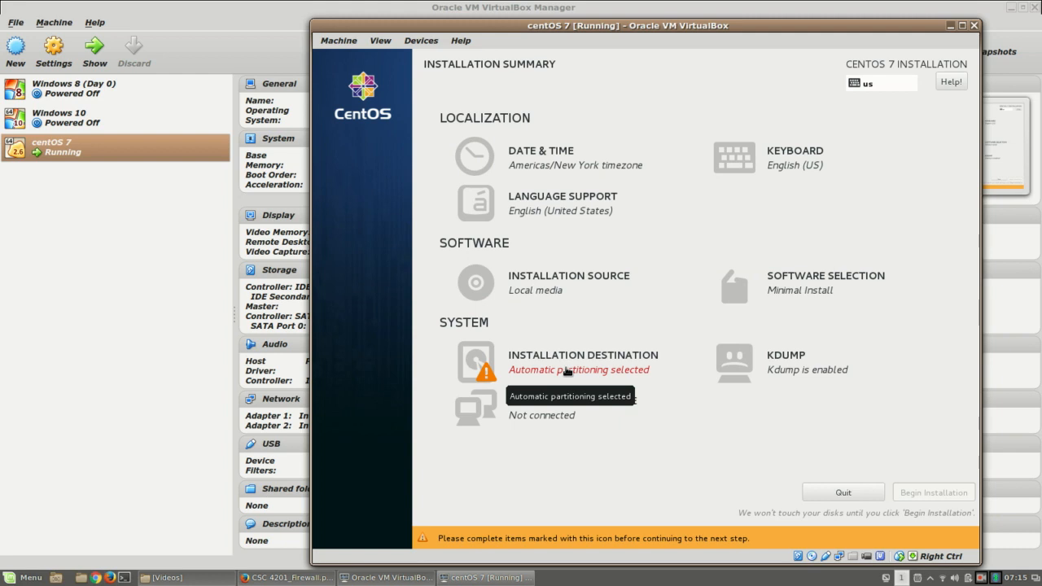
Step: Keep automatic partitioning on the 2048 MiB ATA VBOX HARDDISK as the installation destination
{"action": "left_click", "coordinate": [567, 373]}
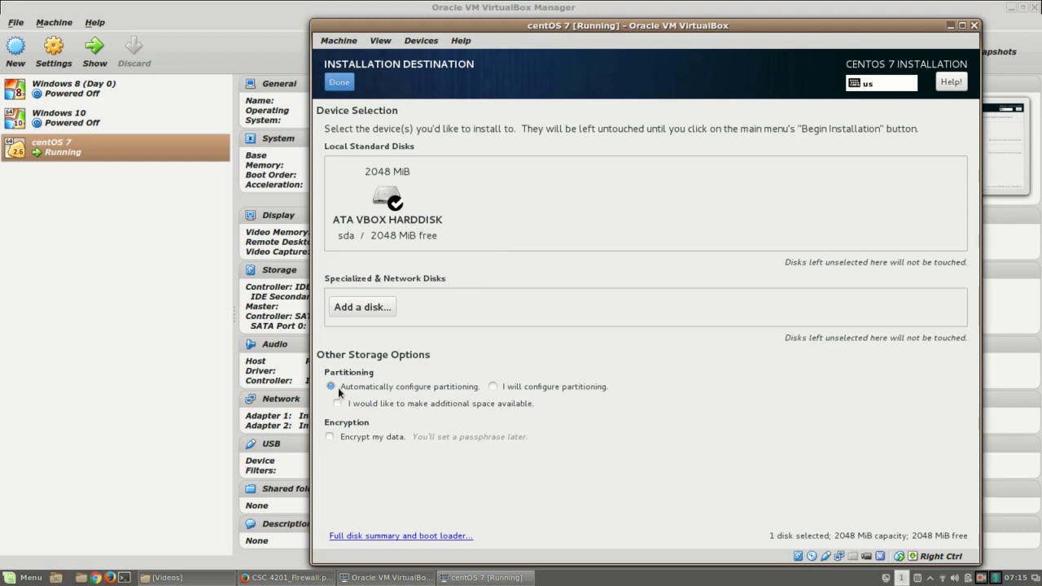
{"action": "left_click", "coordinate": [339, 82]}
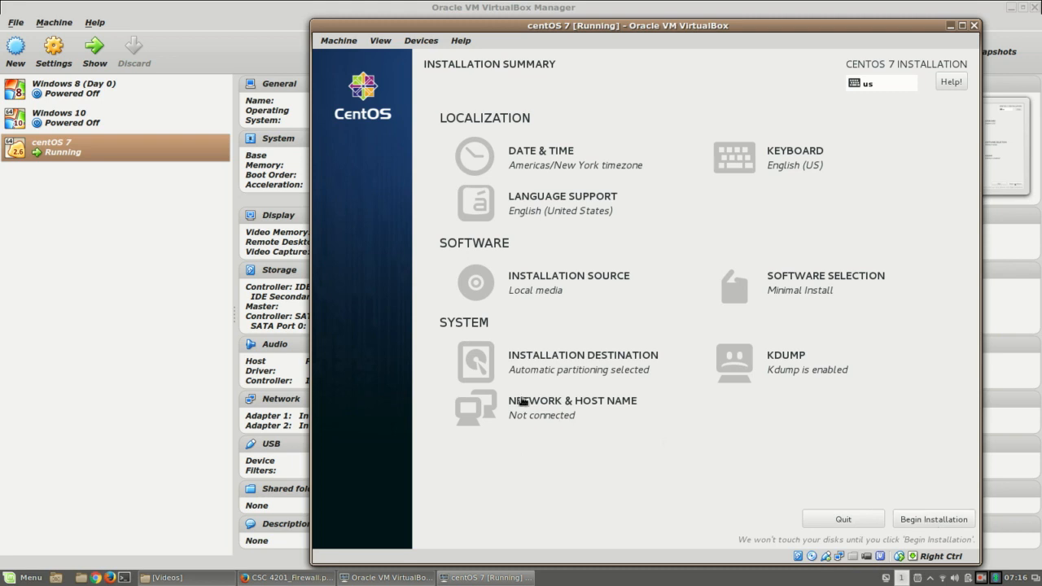
Step: Review the enp0s3 and enp0s8 Ethernet interfaces under Network & Host Name, then begin the installation
{"action": "left_click", "coordinate": [525, 407]}
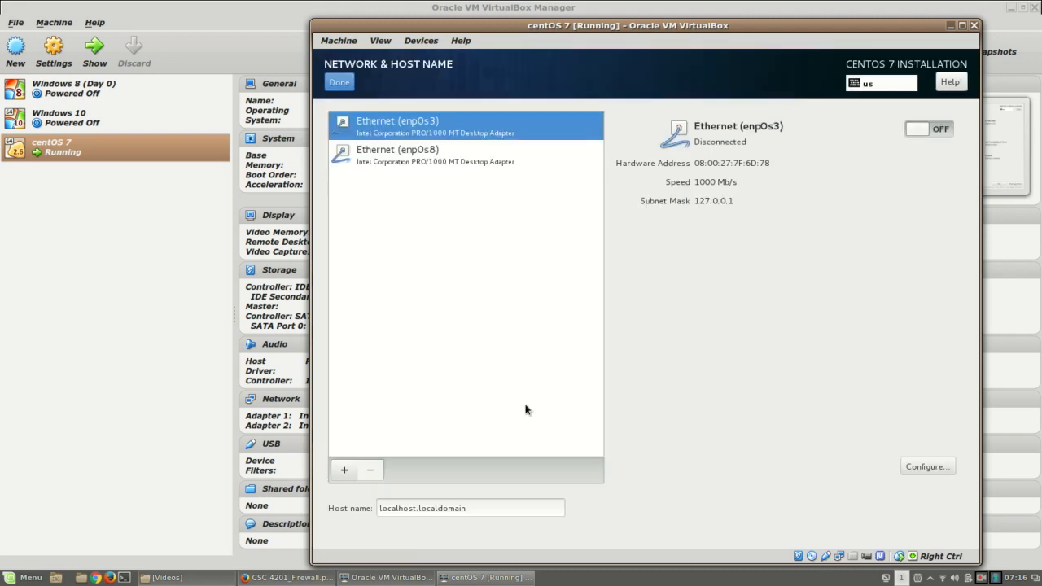
{"action": "left_click", "coordinate": [444, 159]}
{"action": "left_click", "coordinate": [452, 128]}
{"action": "left_click", "coordinate": [444, 149]}
{"action": "left_click", "coordinate": [449, 119]}
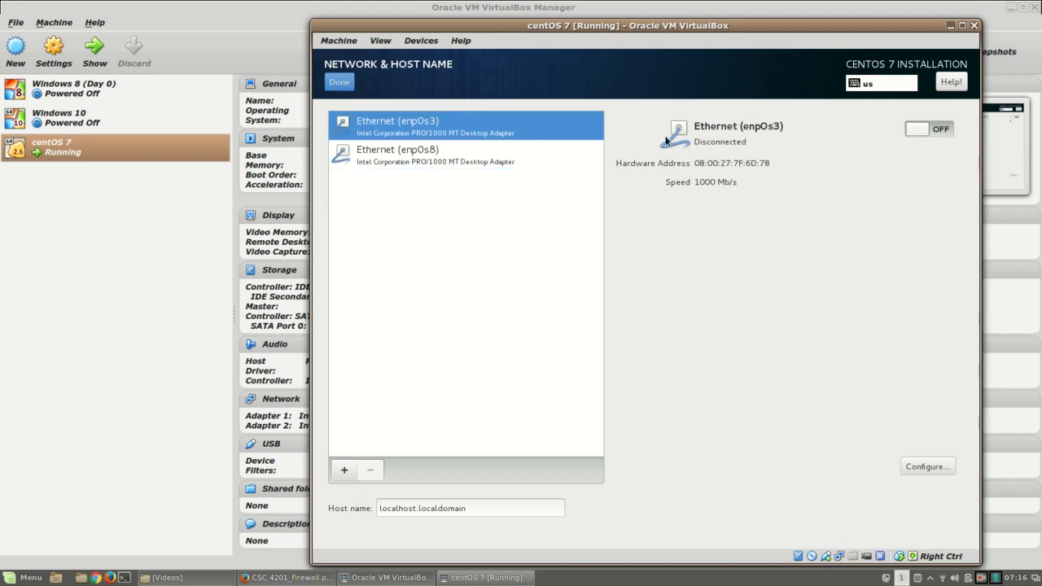
{"action": "left_click", "coordinate": [495, 156]}
{"action": "left_click", "coordinate": [520, 129]}
{"action": "left_click", "coordinate": [342, 83]}
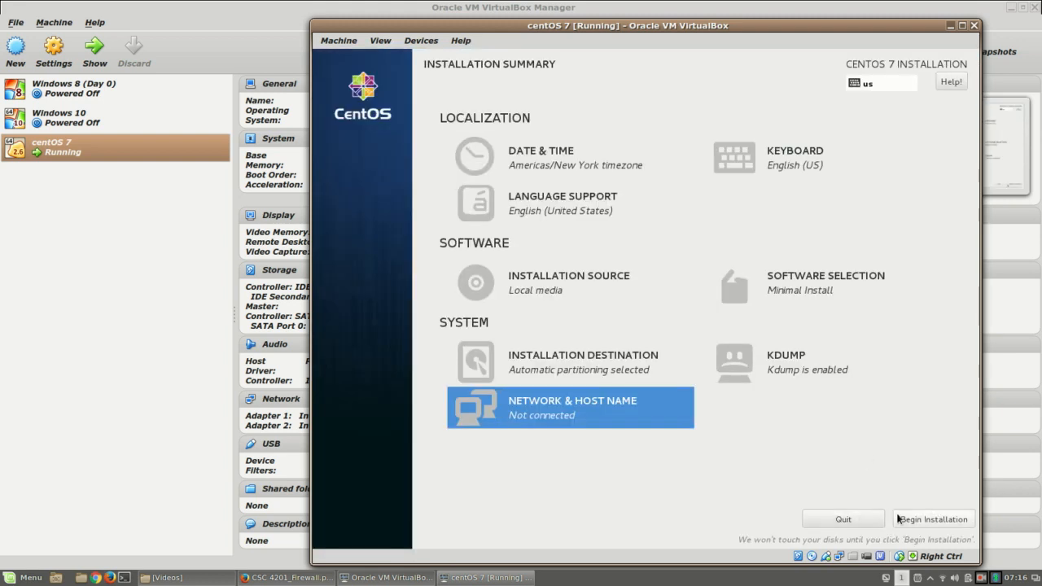
{"action": "left_click", "coordinate": [941, 521]}
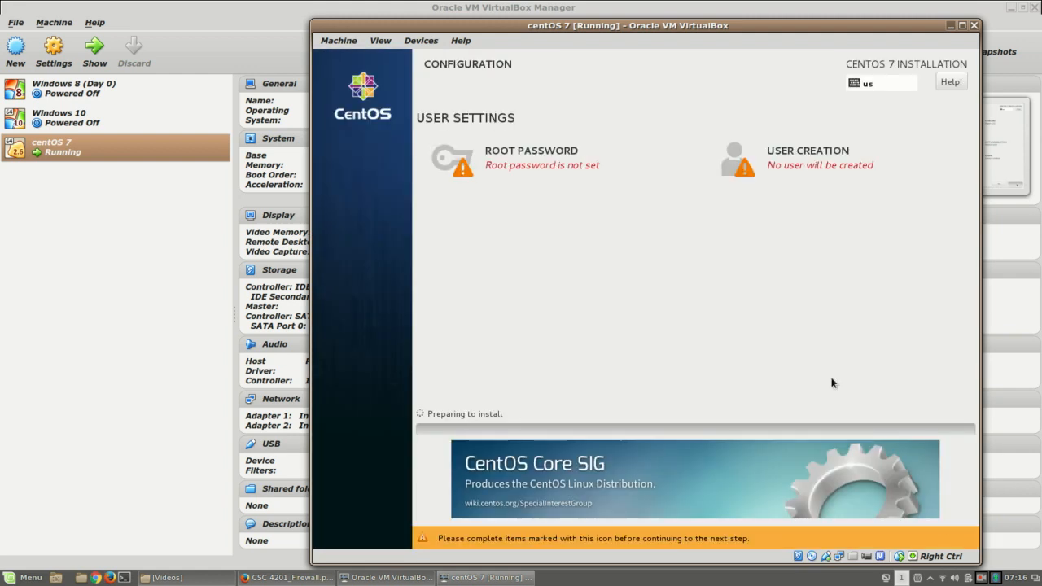
Step: Enter the root password in both fields and accept the weak-password warning
{"action": "left_click", "coordinate": [542, 162]}
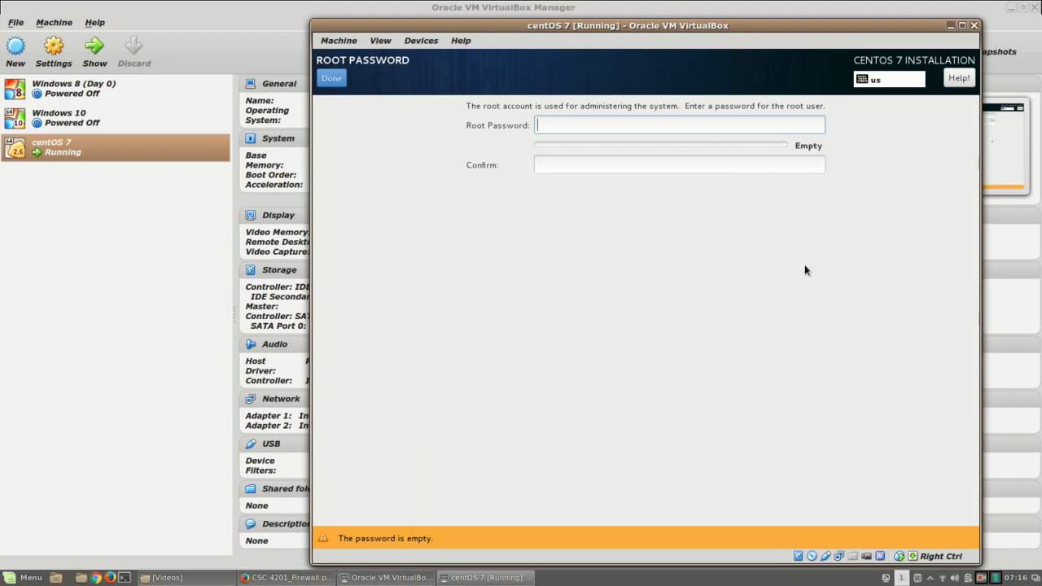
{"action": "type", "text": "123"}
{"action": "key", "text": "BackSpace"}
{"action": "key", "text": "BackSpace"}
{"action": "key", "text": "BackSpace"}
{"action": "type", "text": "1234567"}
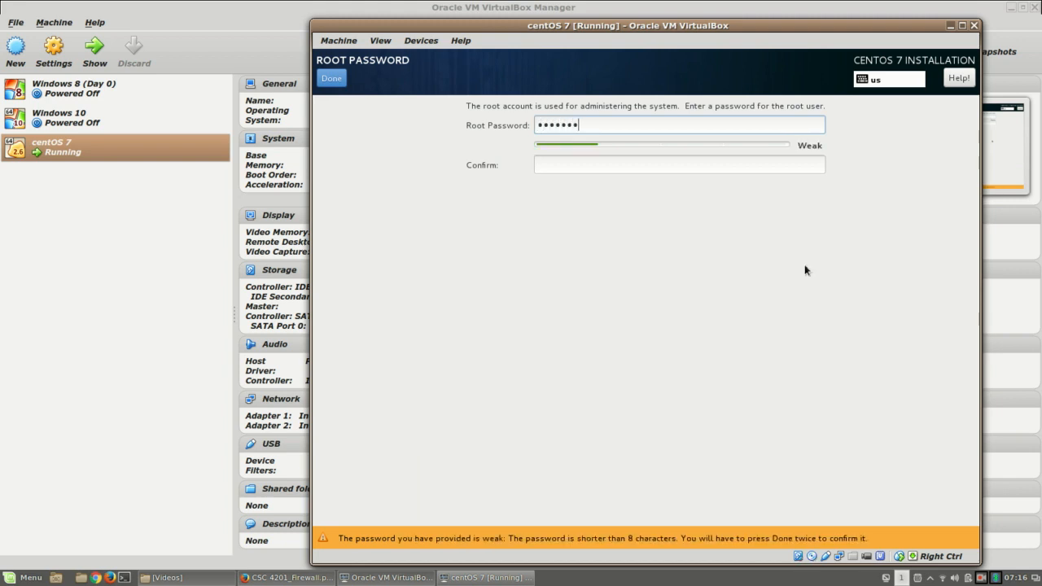
{"action": "type", "text": "8"}
{"action": "key", "text": "Tab"}
{"action": "type", "text": "12345678"}
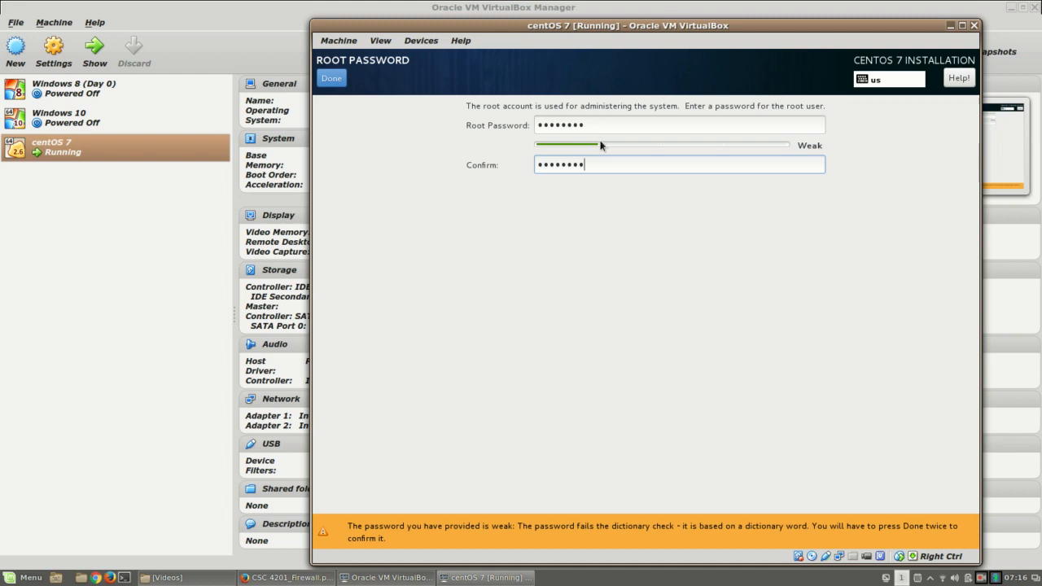
{"action": "left_click", "coordinate": [339, 80]}
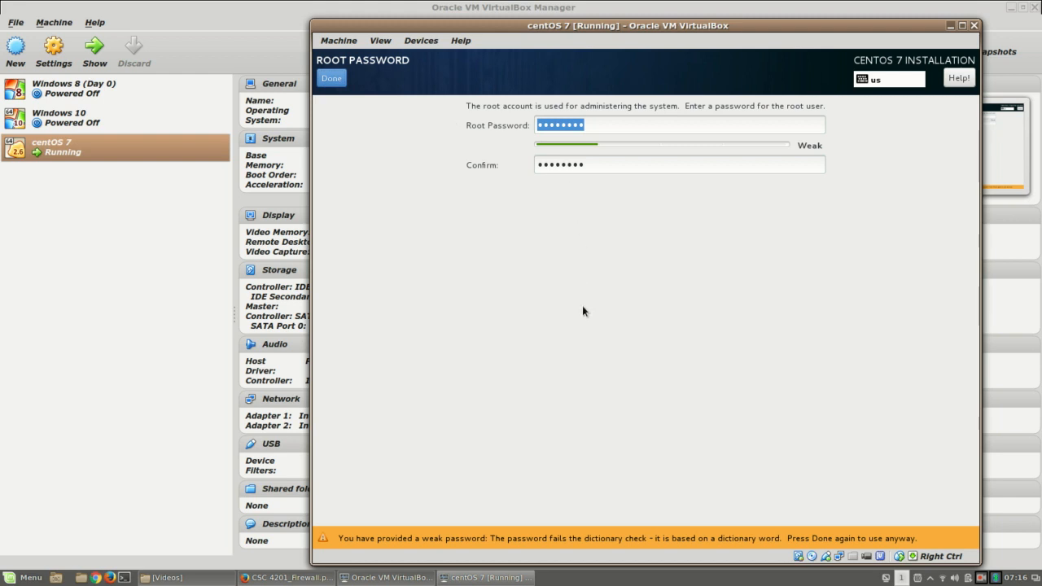
{"action": "left_click", "coordinate": [331, 78]}
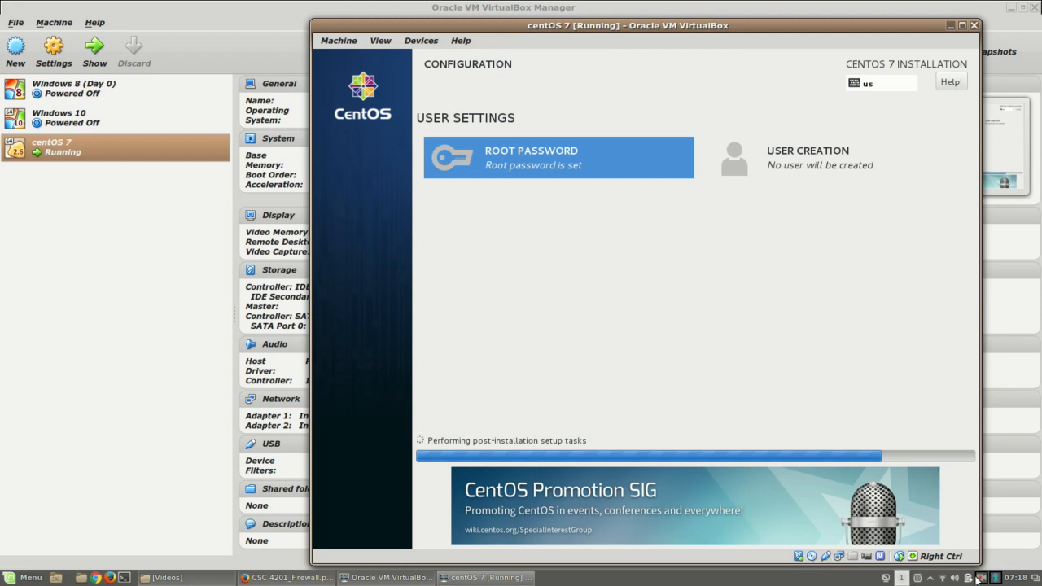
Step: Reboot the VM into the newly installed CentOS 7 once installation finishes
{"action": "left_click", "coordinate": [979, 579]}
{"action": "left_click", "coordinate": [945, 527]}
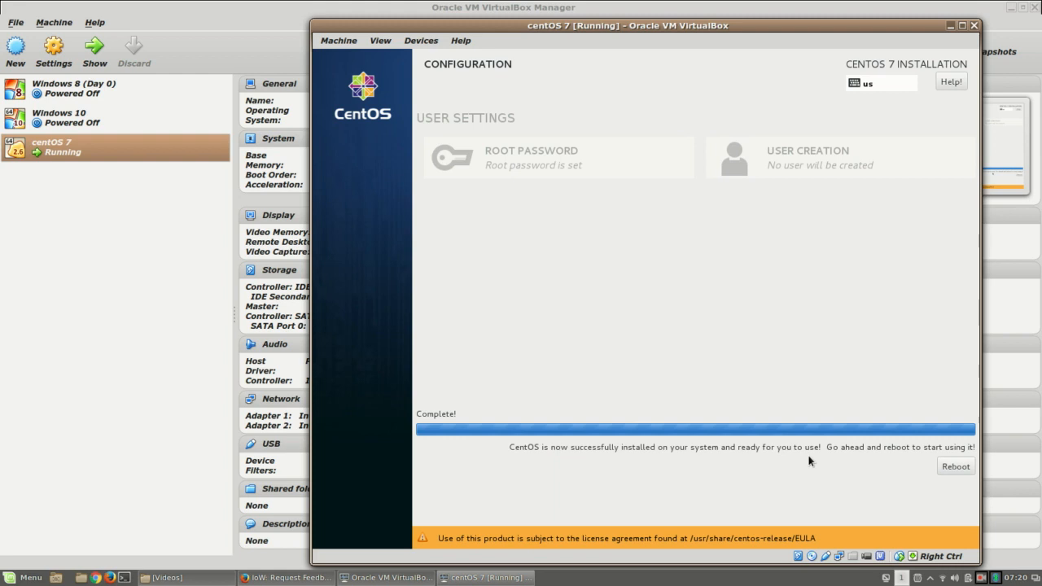
{"action": "left_click", "coordinate": [957, 467]}
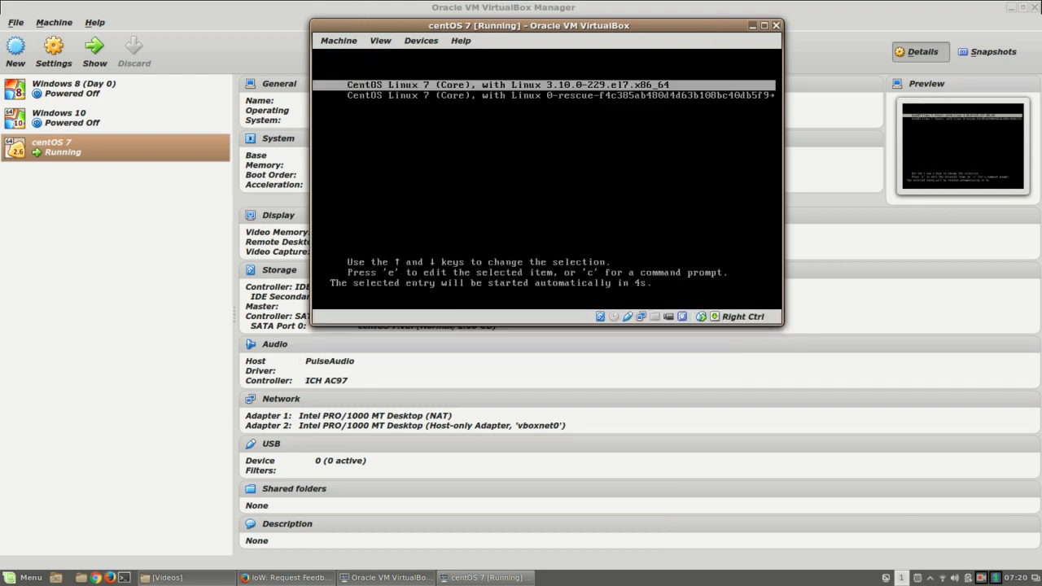
Step: Boot the first CentOS Linux 7 (Core) entry from the GRUB menu
{"action": "key", "text": "Down"}
{"action": "key", "text": "Up"}
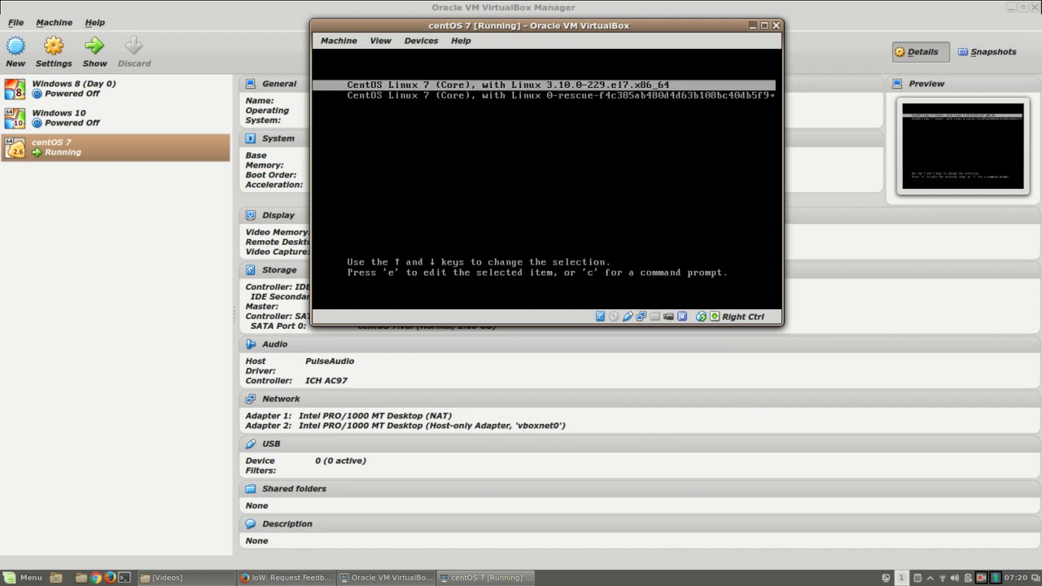
{"action": "key", "text": "Down"}
{"action": "key", "text": "Up"}
{"action": "key", "text": "Return"}
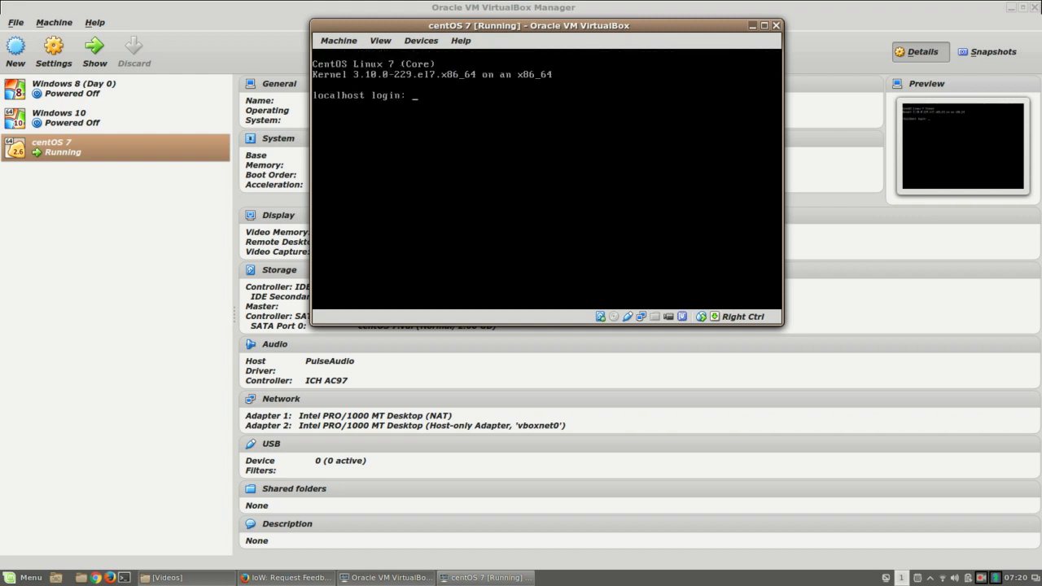
Step: Log in as root at the console and maximize the VM window
{"action": "type", "text": "root"}
{"action": "key", "text": "Return"}
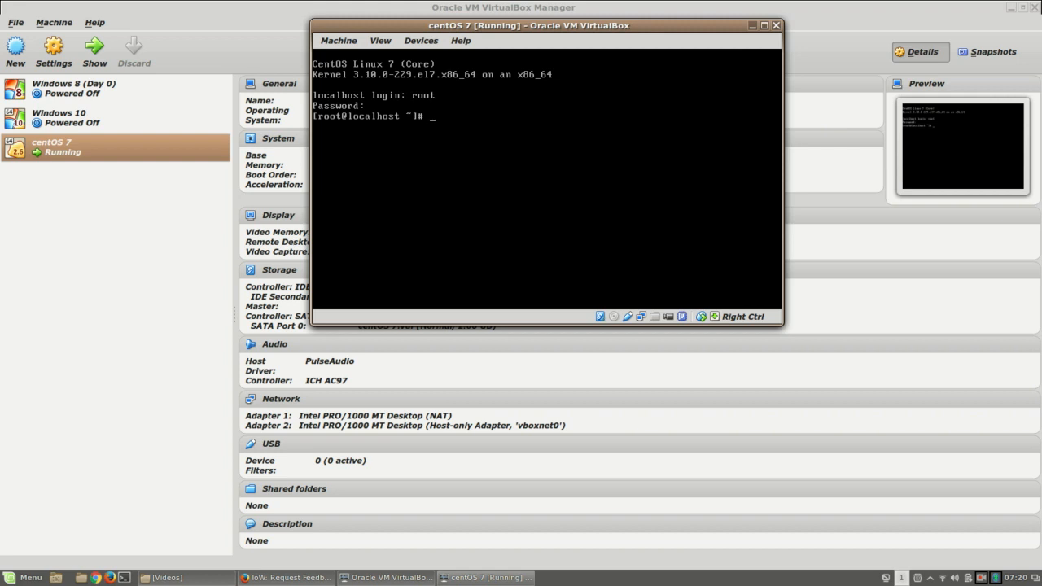
{"action": "left_click", "coordinate": [766, 26]}
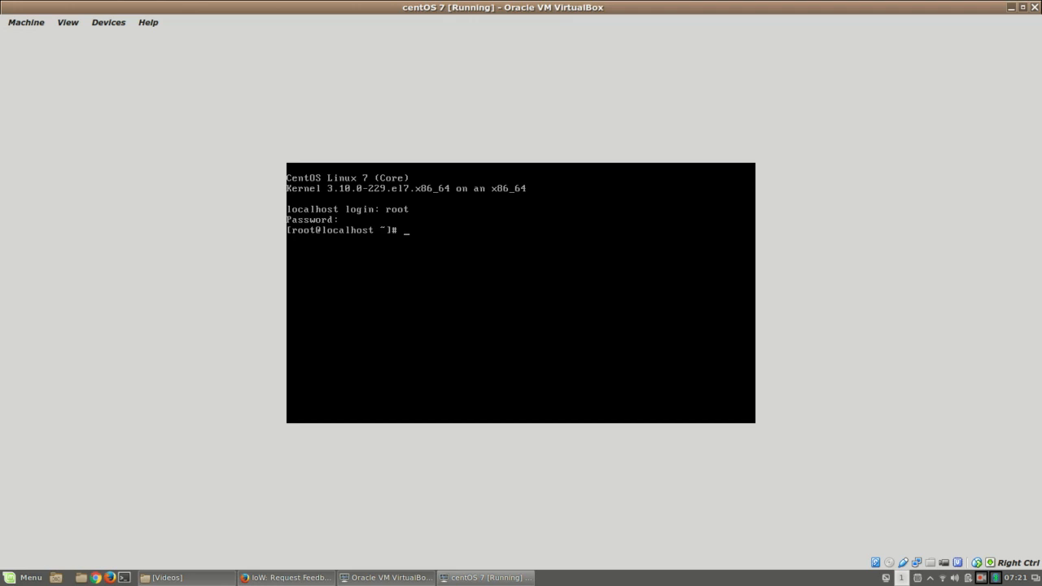
Step: Restore the maximized CentOS 7 window and drag its corner smaller to reveal the Manager details
{"action": "left_click", "coordinate": [1023, 8]}
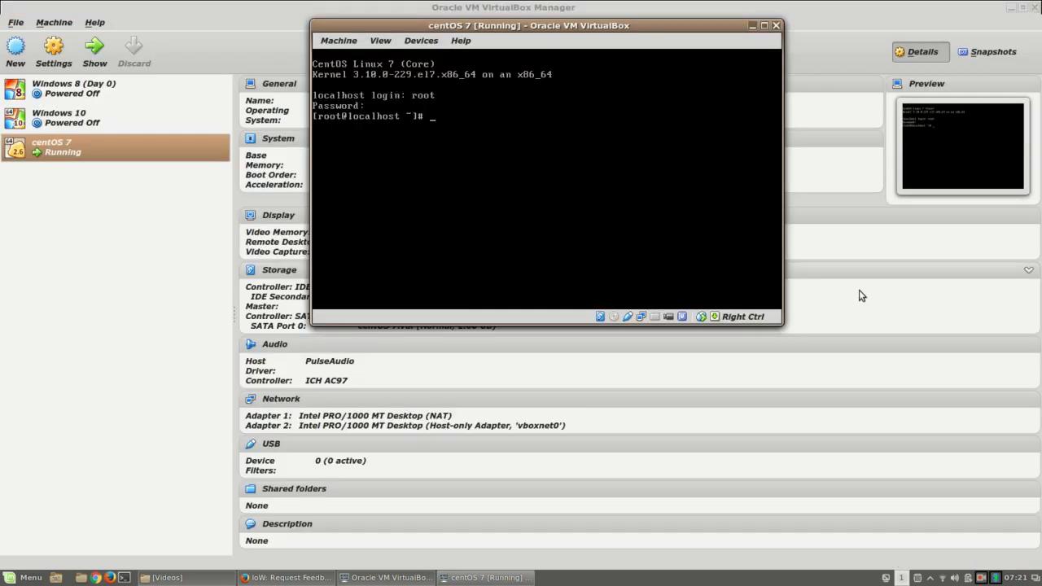
{"action": "left_click_drag", "start_coordinate": [773, 321], "coordinate": [1017, 544]}
{"action": "left_click", "coordinate": [381, 41]}
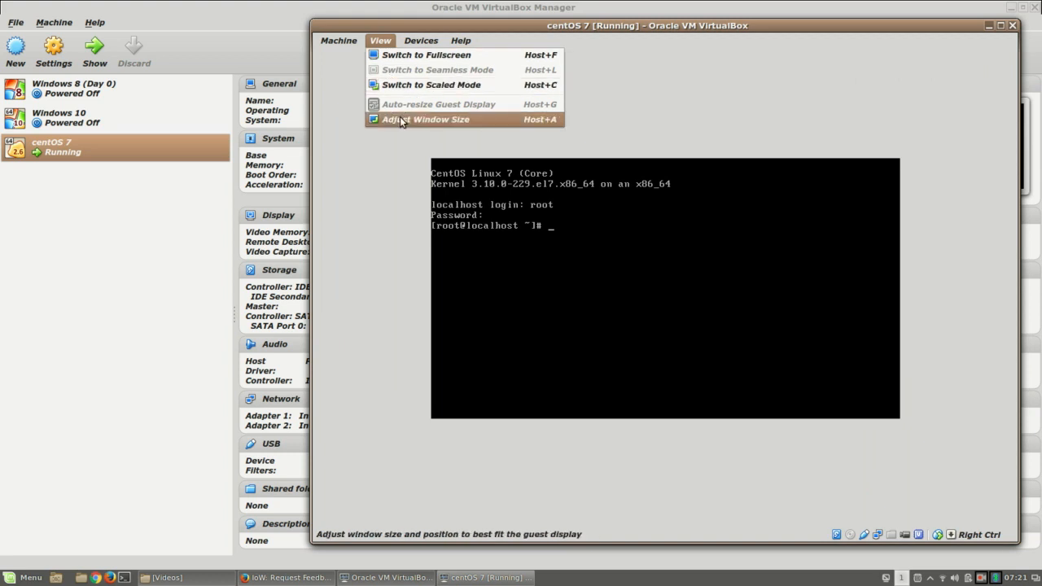
{"action": "left_click", "coordinate": [964, 155]}
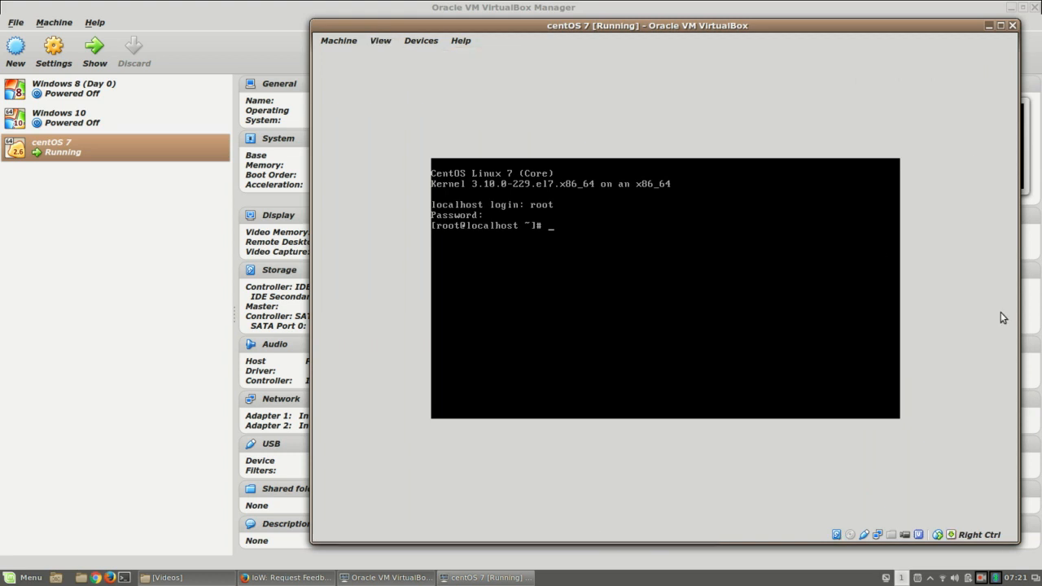
{"action": "left_click", "coordinate": [1024, 547]}
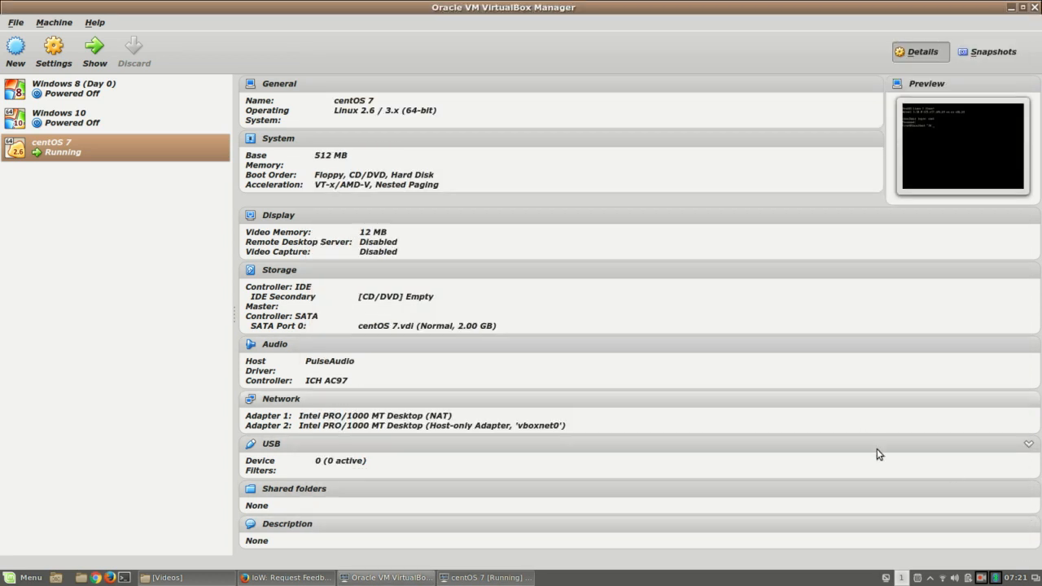
{"action": "key", "text": "alt+Tab"}
{"action": "left_click_drag", "start_coordinate": [1007, 536], "coordinate": [808, 334]}
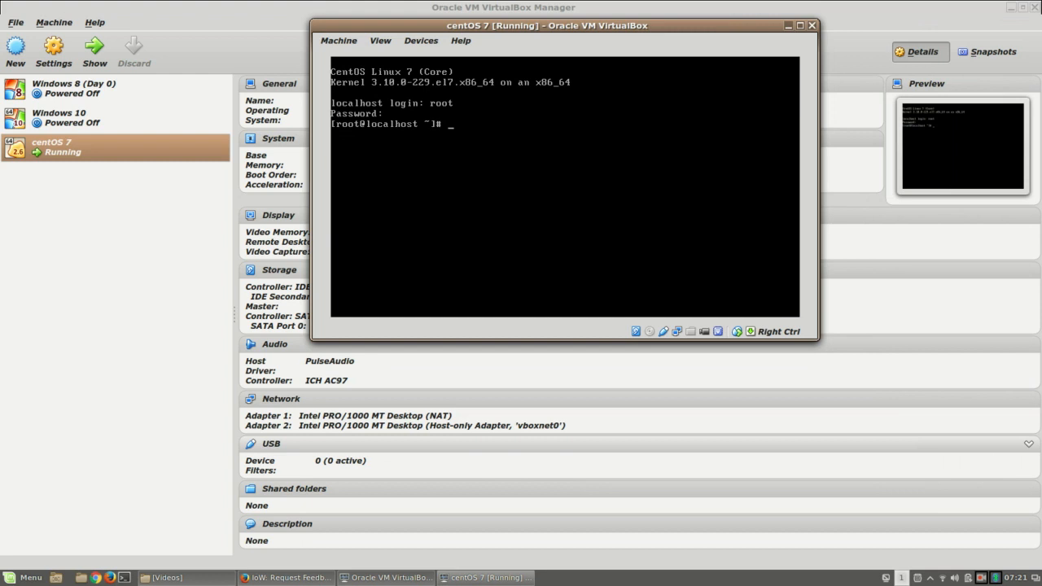
Step: Run nmcli d showing enp0s3 and enp0s8 disconnected, then try vi /etc/sysconfig/network-scripts/
{"action": "type", "text": "nmcli d"}
{"action": "key", "text": "Return"}
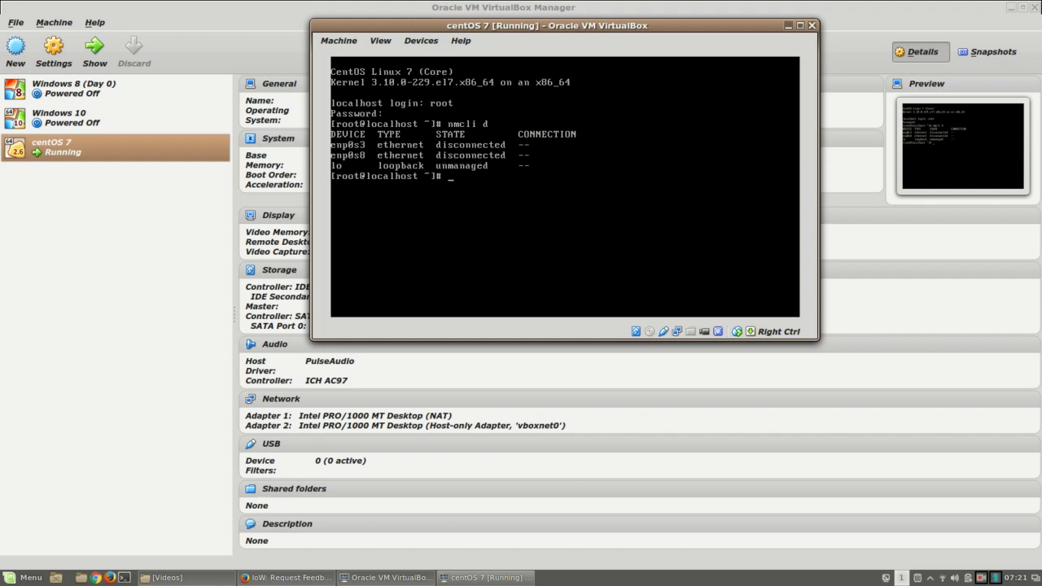
{"action": "type", "text": "vi /etc/sysconfig/net"}
{"action": "key", "text": "Tab"}
{"action": "key", "text": "Tab"}
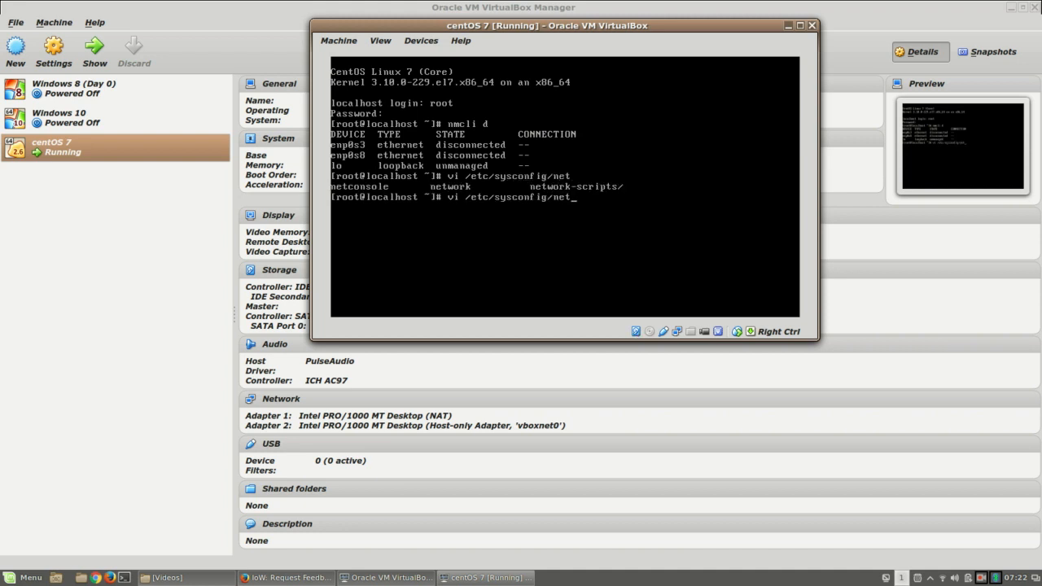
{"action": "type", "text": "work-scripts"}
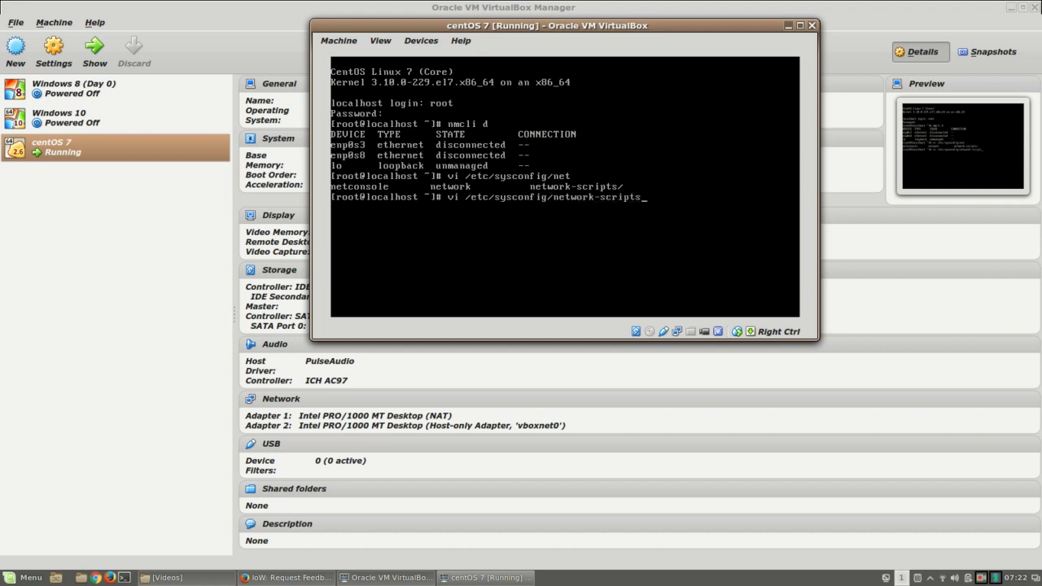
{"action": "type", "text": "/"}
{"action": "key", "text": "Return"}
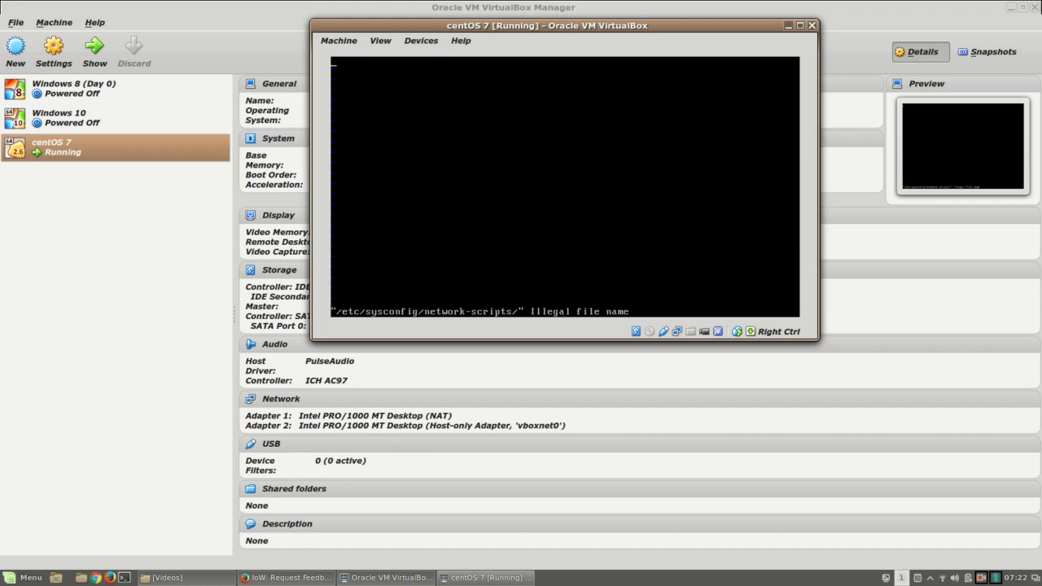
Step: Quit vi, cd into /etc/sysconfig/network-scripts/ and list its ifcfg files
{"action": "type", "text": ":q"}
{"action": "key", "text": "Return"}
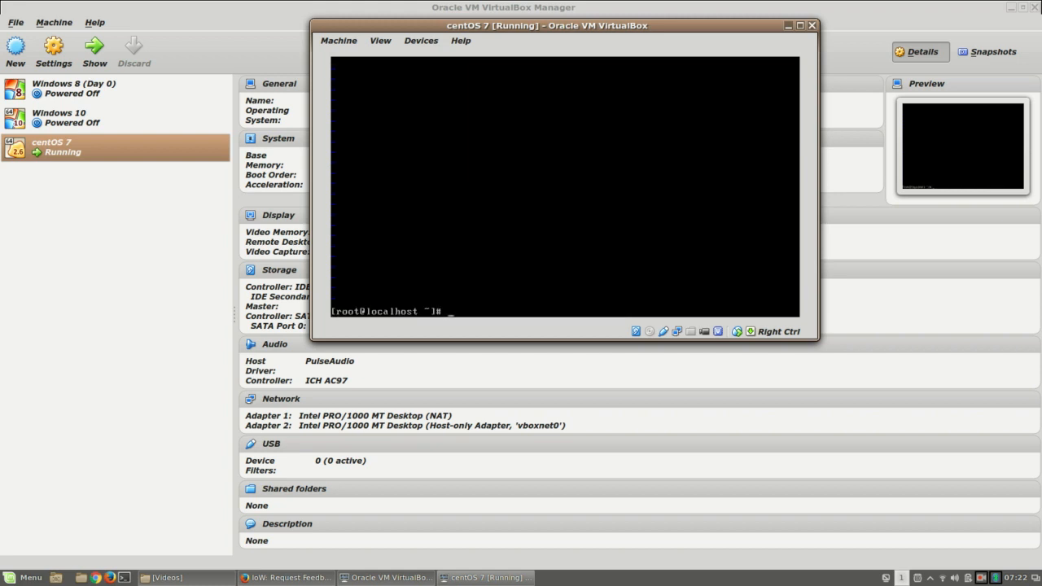
{"action": "key", "text": "Up"}
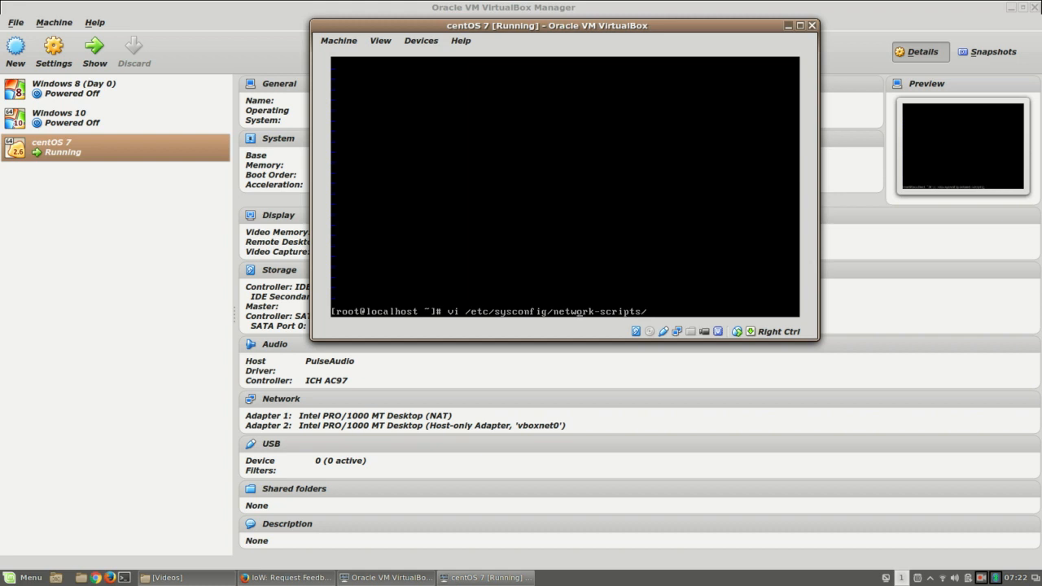
{"action": "key", "text": "Left"}
{"action": "key", "text": "Left"}
{"action": "key", "text": "Left"}
{"action": "key", "text": "BackSpace"}
{"action": "key", "text": "BackSpace"}
{"action": "key", "text": "BackSpace"}
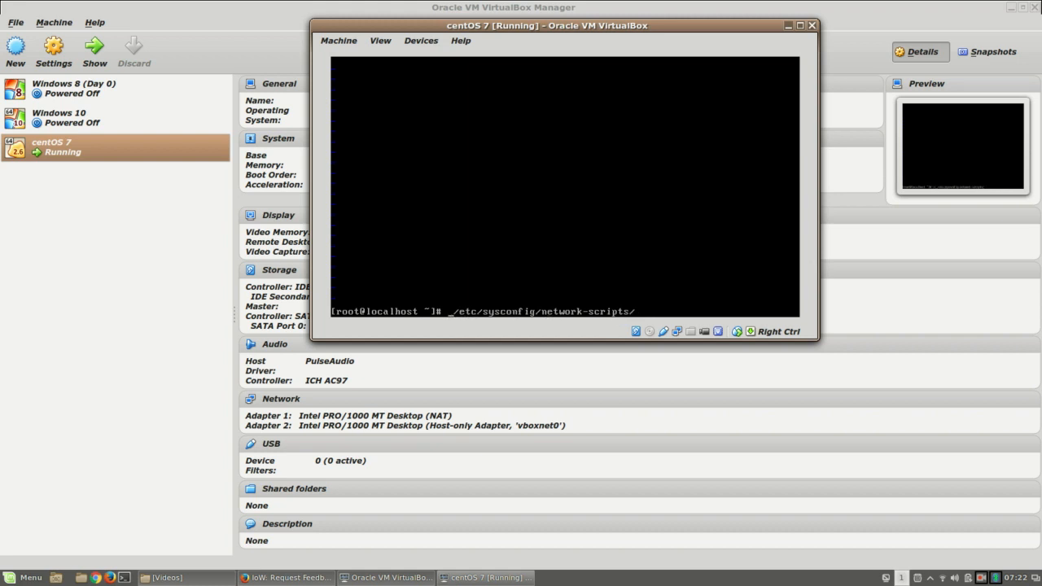
{"action": "type", "text": "cd"}
{"action": "key", "text": "Return"}
{"action": "type", "text": "ls"}
{"action": "key", "text": "Return"}
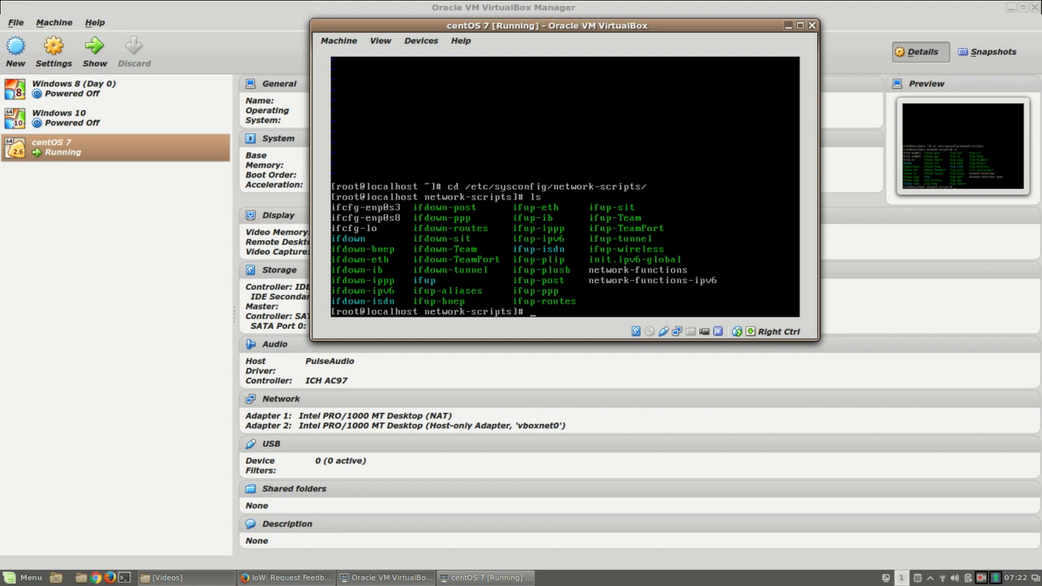
Step: Open ifcfg-enp0s3 in vi for editing
{"action": "type", "text": "vi ifcfg-enp0"}
{"action": "key", "text": "BackSpace"}
{"action": "key", "text": "BackSpace"}
{"action": "key", "text": "BackSpace"}
{"action": "key", "text": "BackSpace"}
{"action": "key", "text": "BackSpace"}
{"action": "key", "text": "BackSpace"}
{"action": "key", "text": "BackSpace"}
{"action": "key", "text": "BackSpace"}
{"action": "key", "text": "BackSpace"}
{"action": "key", "text": "BackSpace"}
{"action": "key", "text": "BackSpace"}
{"action": "key", "text": "BackSpace"}
{"action": "key", "text": "BackSpace"}
{"action": "type", "text": "pico"}
{"action": "key", "text": "Return"}
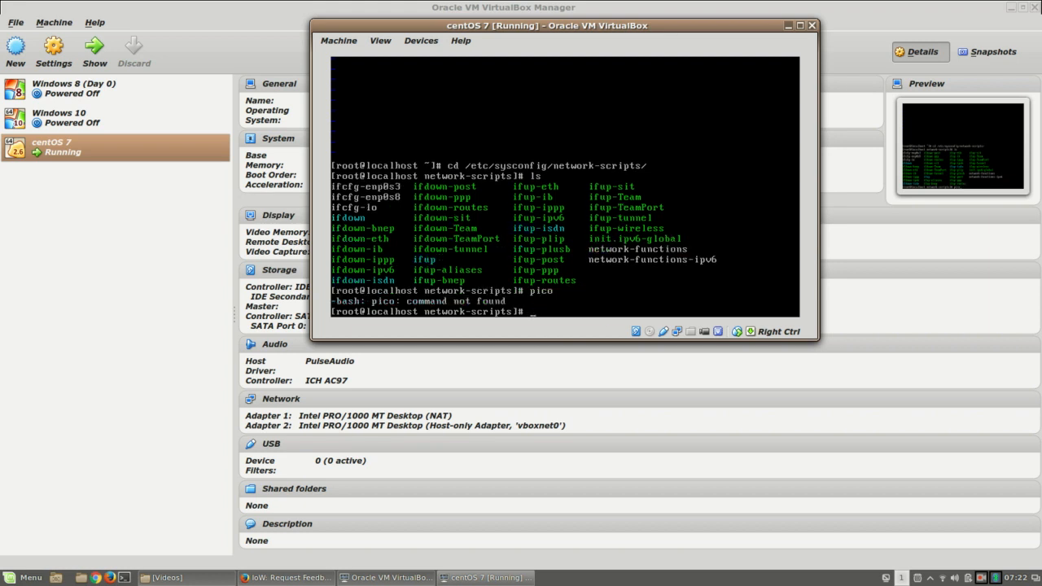
{"action": "type", "text": "namei"}
{"action": "key", "text": "BackSpace"}
{"action": "key", "text": "BackSpace"}
{"action": "key", "text": "BackSpace"}
{"action": "key", "text": "BackSpace"}
{"action": "key", "text": "BackSpace"}
{"action": "key", "text": "BackSpace"}
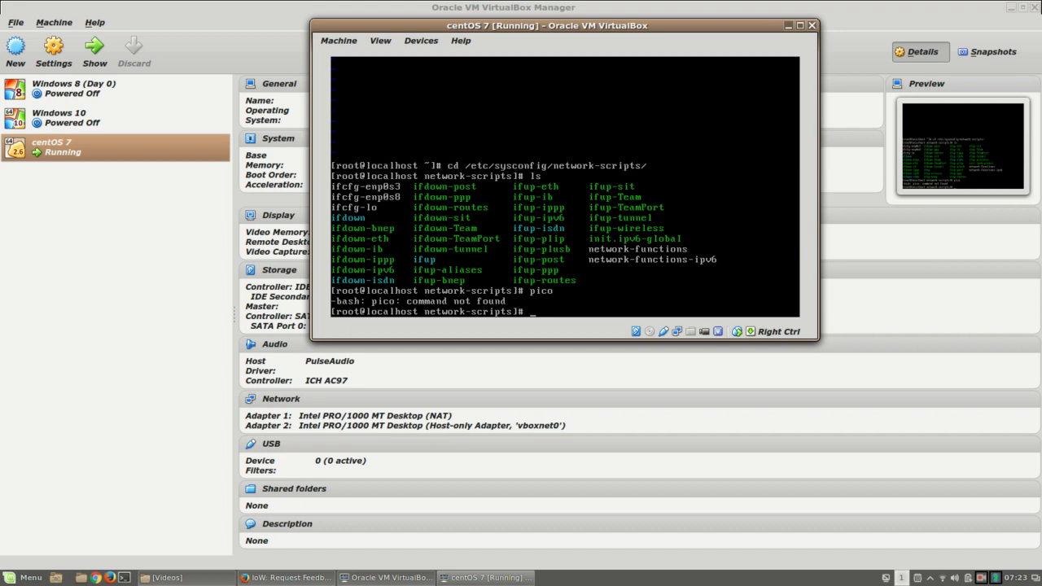
{"action": "type", "text": "vi ifcfg-enp0s3"}
{"action": "key", "text": "Return"}
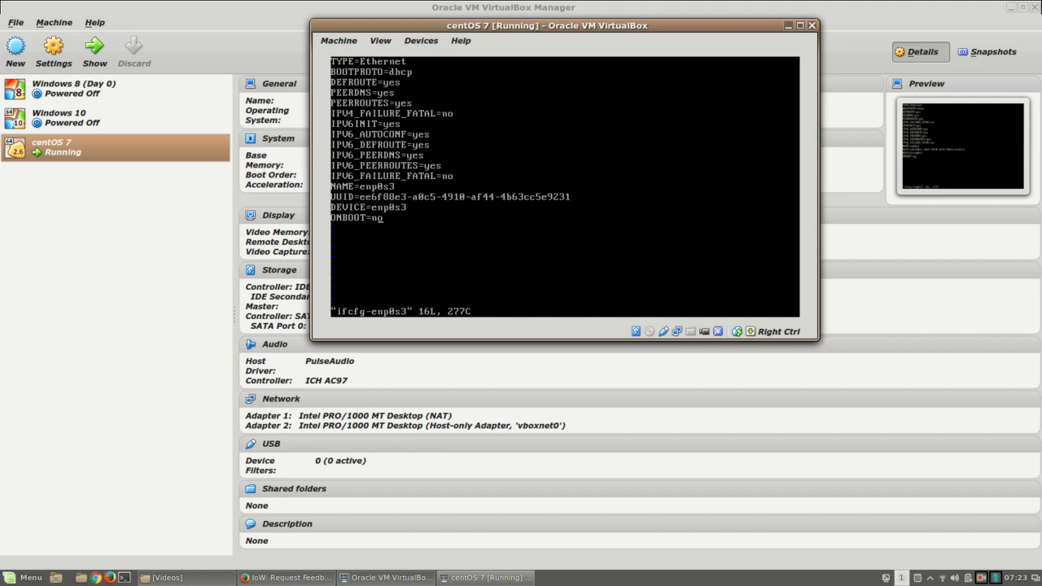
Step: Change ONBOOT=no to ONBOOT=yes in ifcfg-enp0s3 and save with :wq
{"action": "key", "text": "i"}
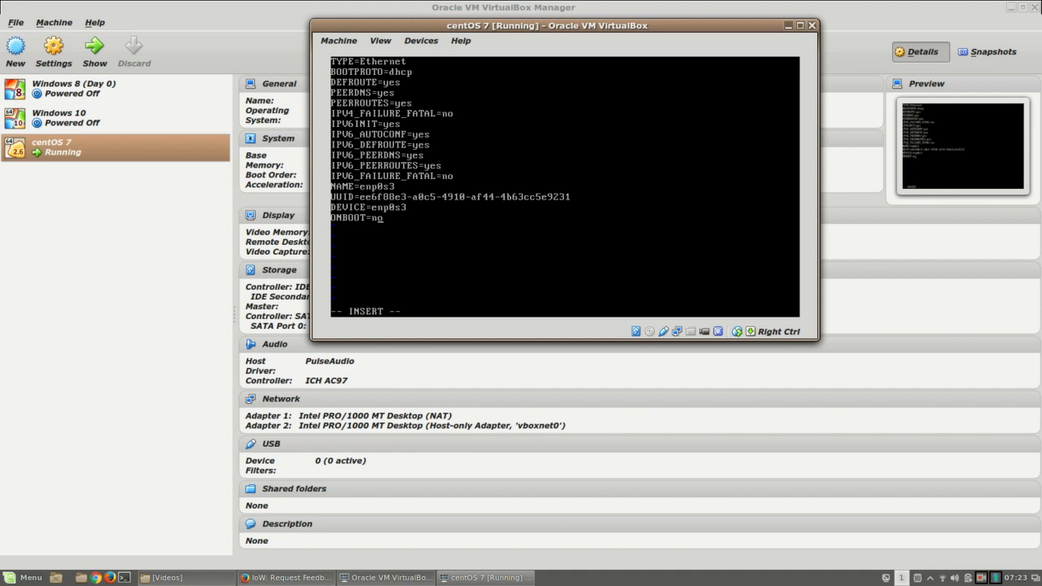
{"action": "key", "text": "BackSpace"}
{"action": "key", "text": "BackSpace"}
{"action": "type", "text": "yes"}
{"action": "key", "text": "Escape"}
{"action": "type", "text": ":wq"}
{"action": "key", "text": "Return"}
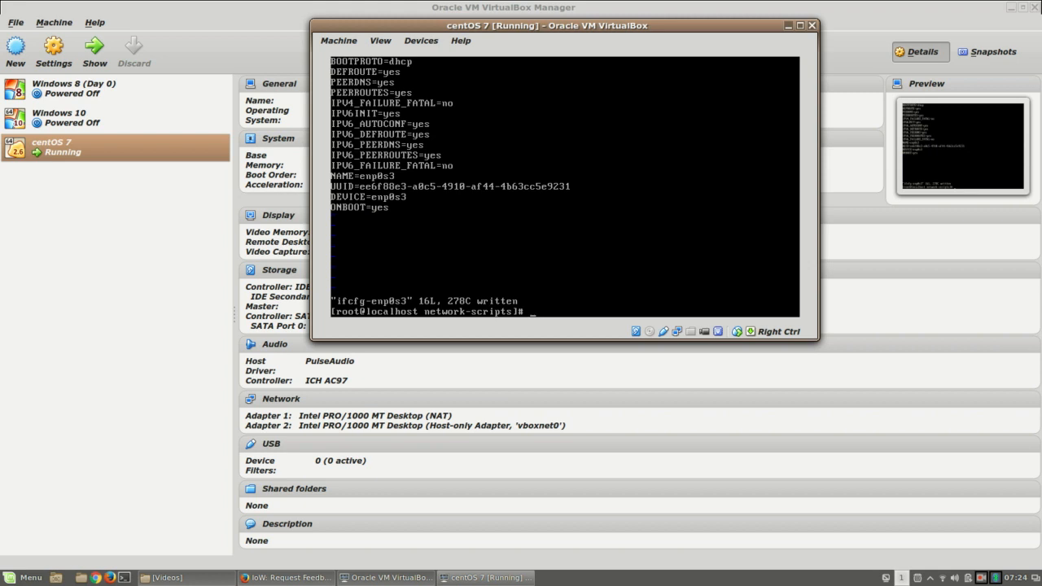
Step: Restart networking with systemctl restart network
{"action": "type", "text": "system"}
{"action": "key", "text": "Tab"}
{"action": "key", "text": "Tab"}
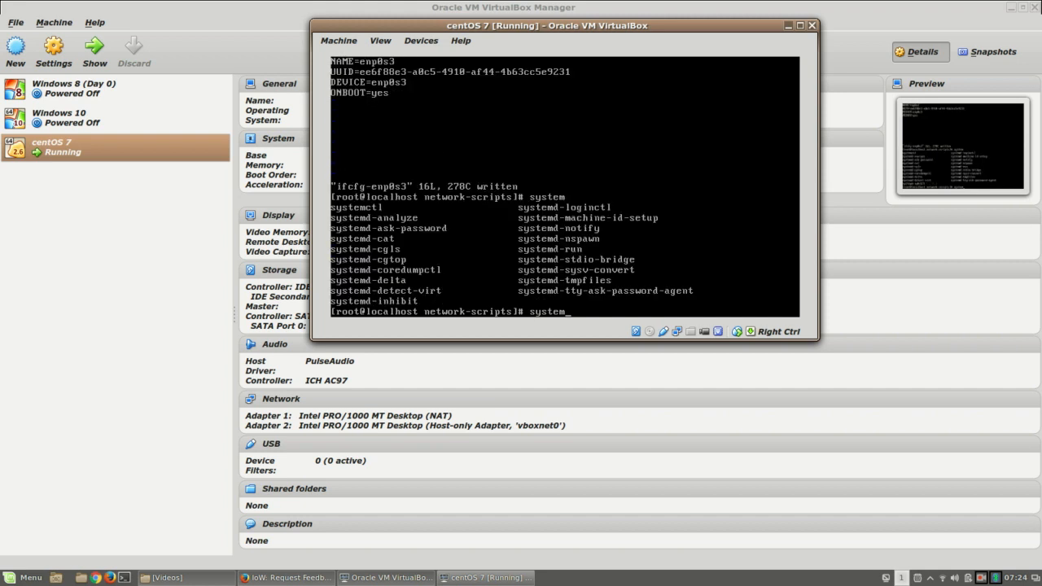
{"action": "type", "text": "ctl restart network"}
{"action": "key", "text": "Return"}
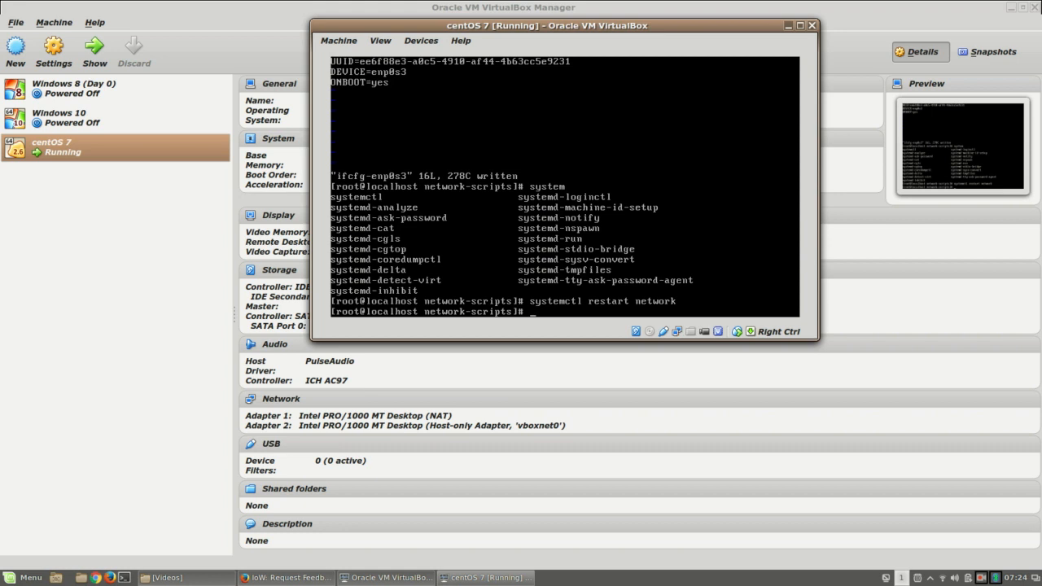
Step: Ping google.com to confirm replies, then stop it to see the statistics
{"action": "type", "text": "ping google.com"}
{"action": "key", "text": "Return"}
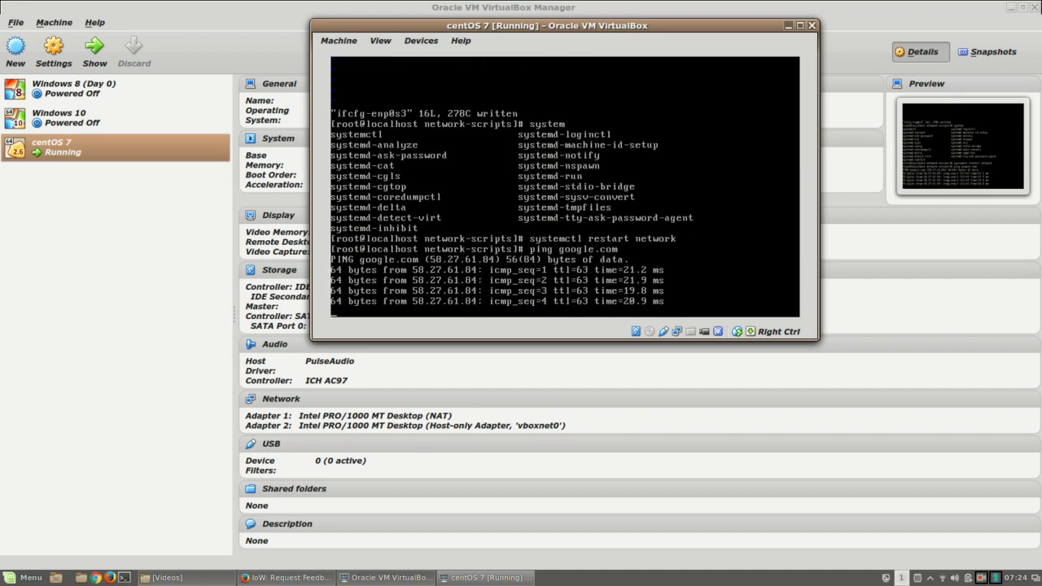
{"action": "key", "text": "ctrl+c"}
Step: Run nmcli d to confirm enp0s3 is now connected while enp0s8 stays disconnected
{"action": "type", "text": "nm"}
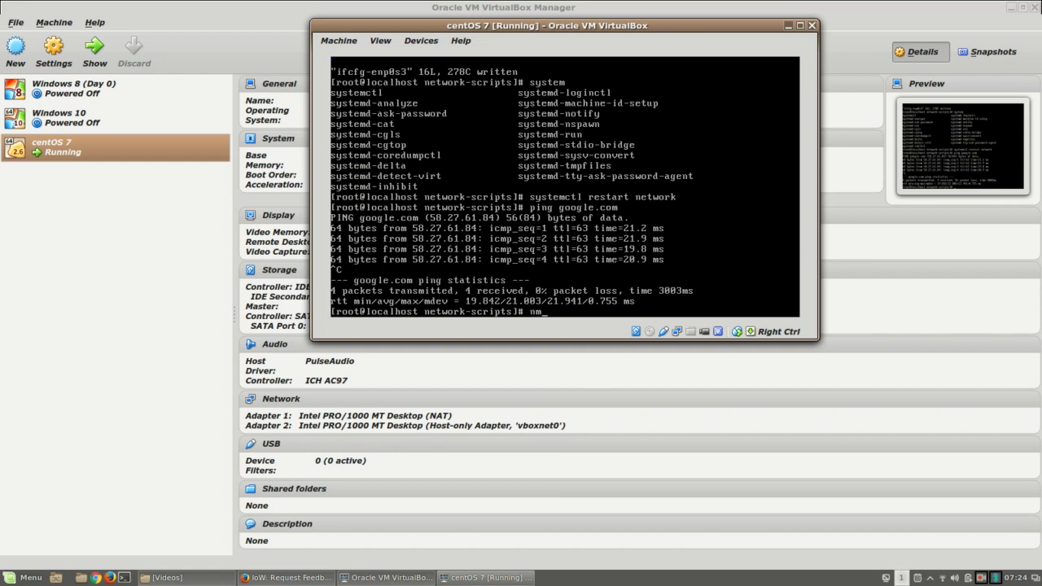
{"action": "type", "text": "cli"}
{"action": "type", "text": "d"}
{"action": "key", "text": "Return"}
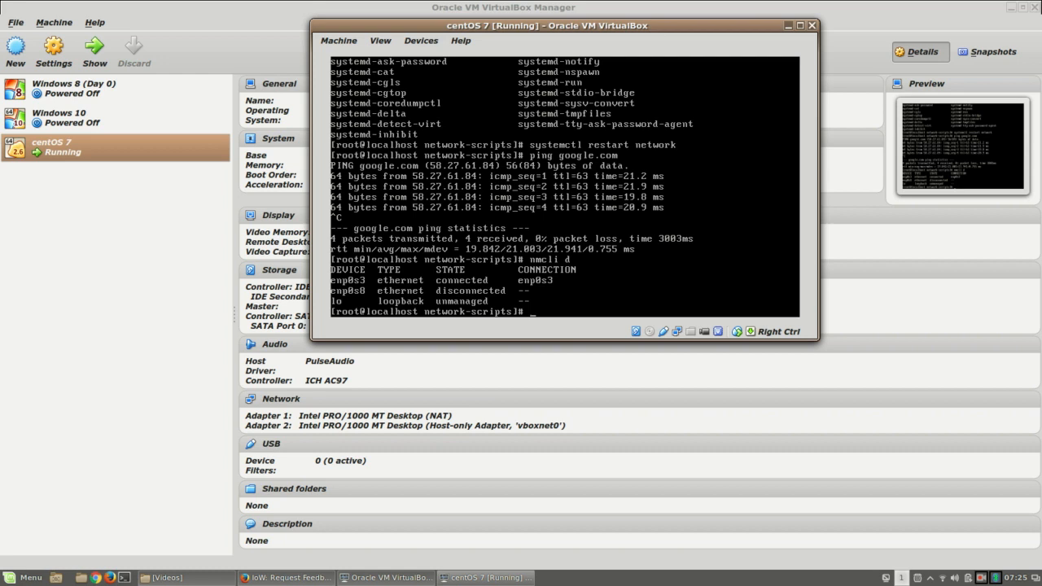
Step: Run ifconfig and find that the command is not installed
{"action": "type", "text": "ifconfig"}
{"action": "key", "text": "Return"}
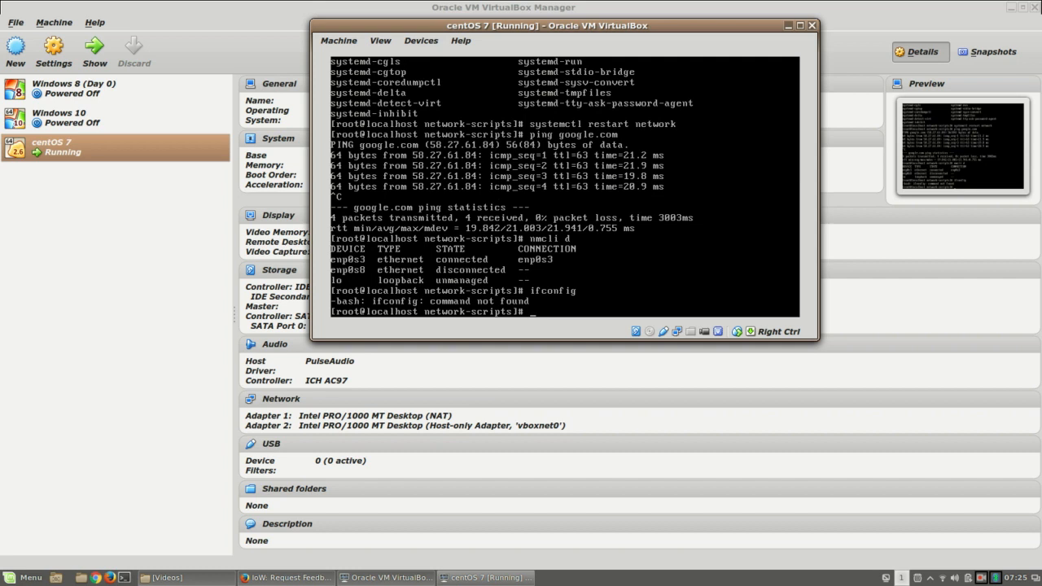
{"action": "type", "text": "yum"}
{"action": "key", "text": "BackSpace"}
{"action": "key", "text": "BackSpace"}
{"action": "key", "text": "BackSpace"}
{"action": "key", "text": "BackSpace"}
Step: Install net-tools with yum install net-tools, answering y to the install and CentOS 7 GPG key prompts
{"action": "type", "text": "centos"}
{"action": "key", "text": "BackSpace"}
{"action": "key", "text": "BackSpace"}
{"action": "key", "text": "BackSpace"}
{"action": "key", "text": "BackSpace"}
{"action": "key", "text": "BackSpace"}
{"action": "key", "text": "BackSpace"}
{"action": "type", "text": "yum install net-tools"}
{"action": "key", "text": "Return"}
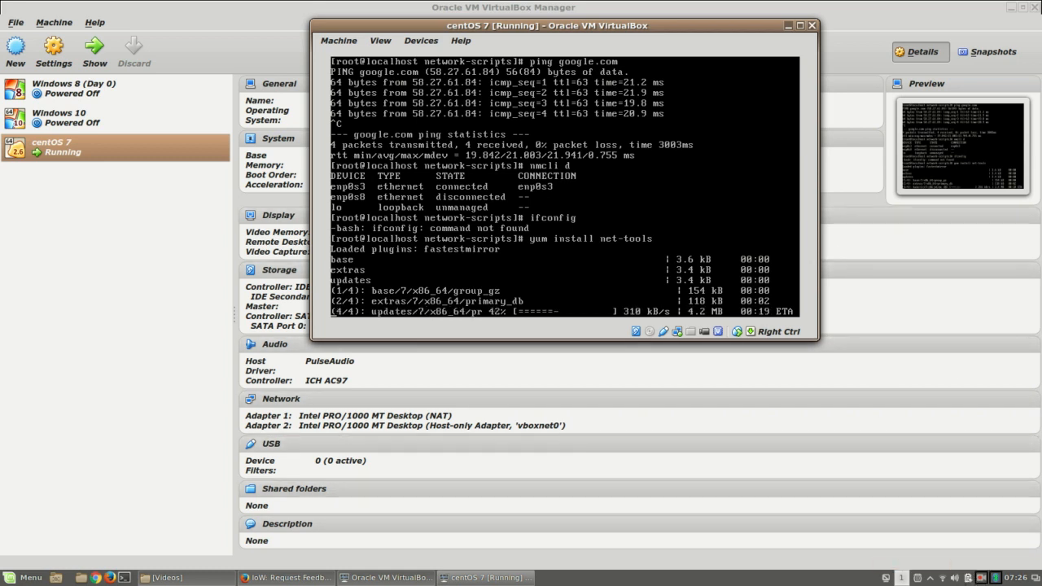
{"action": "left_click", "coordinate": [982, 578]}
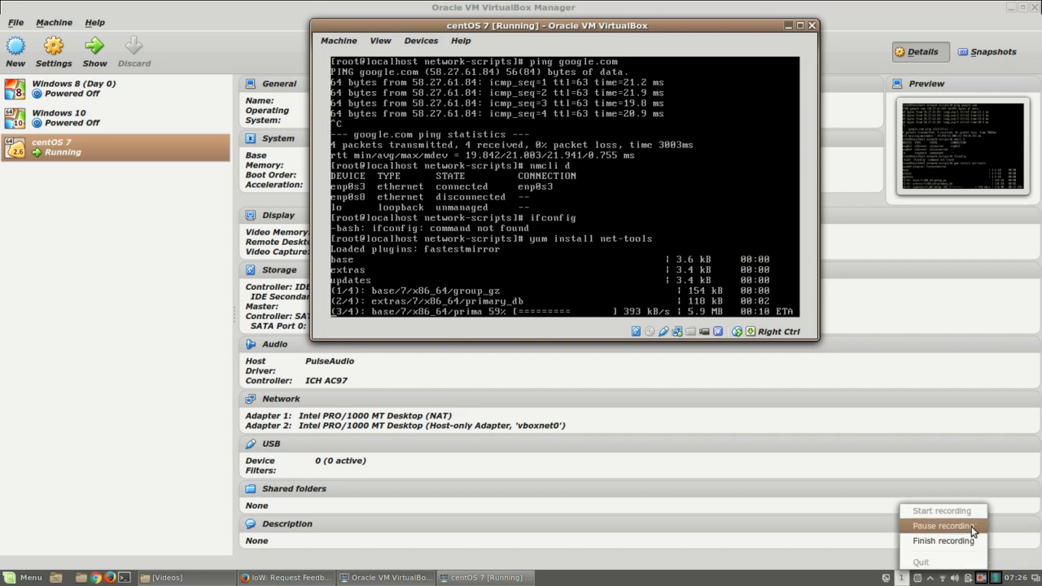
{"action": "left_click", "coordinate": [974, 526]}
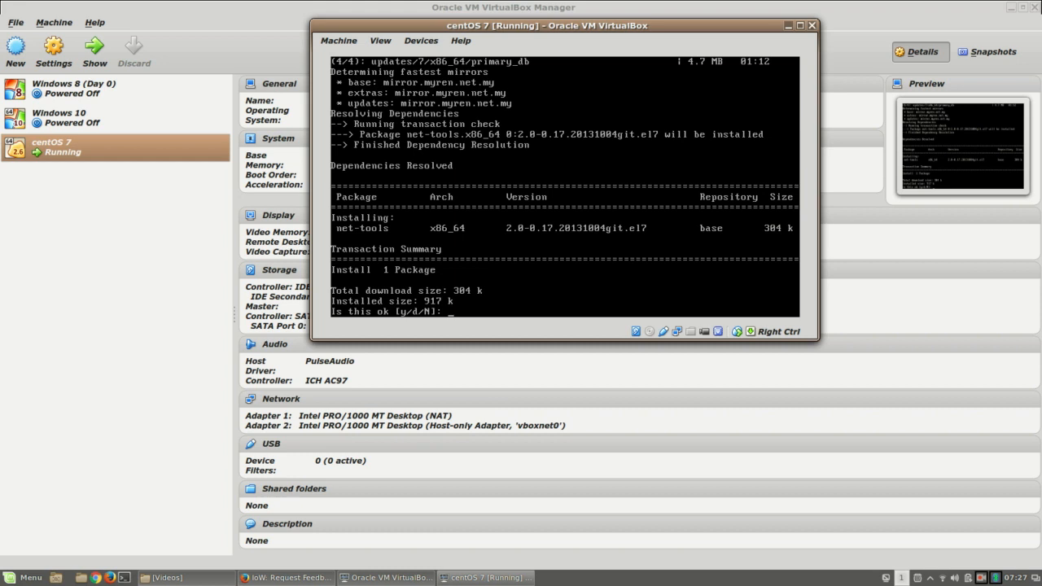
{"action": "type", "text": "y"}
{"action": "key", "text": "Return"}
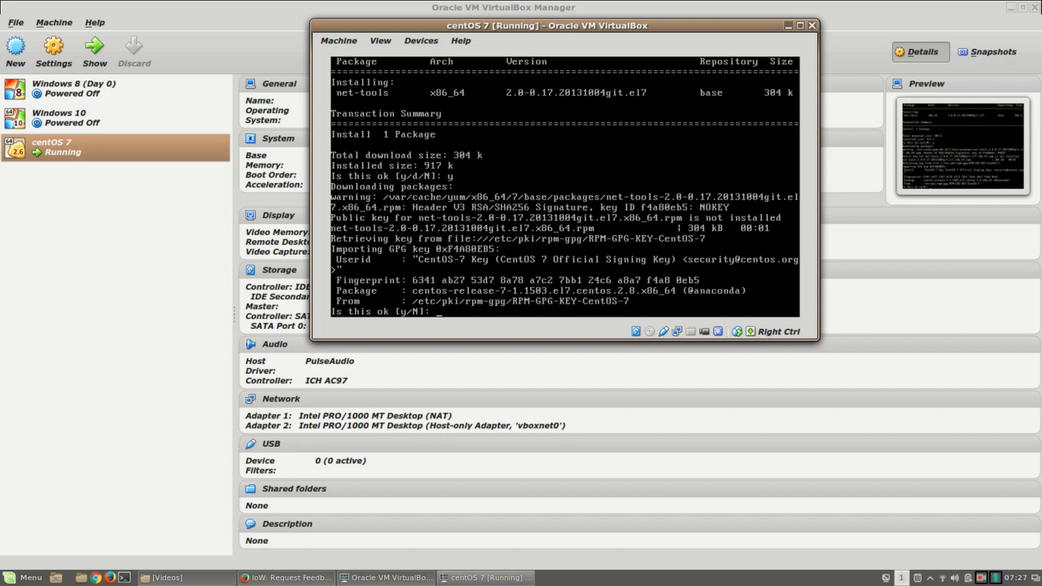
{"action": "type", "text": "y"}
{"action": "key", "text": "Return"}
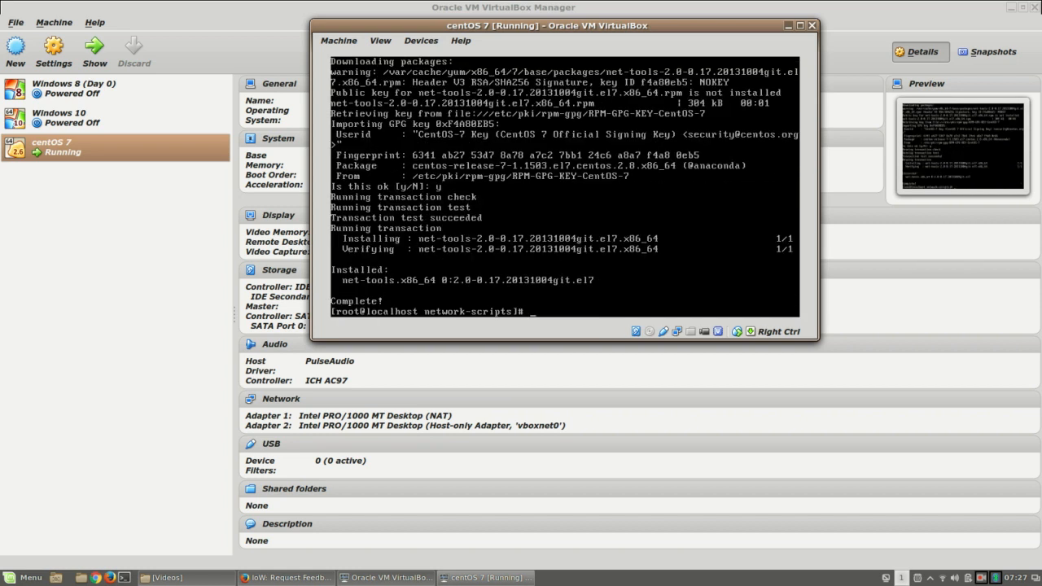
Step: Run ifconfig and ifconfig | more to see enp0s3 at 10.0.2.15, and enp0s8 without IPv4
{"action": "type", "text": "ipconfig"}
{"action": "key", "text": "Return"}
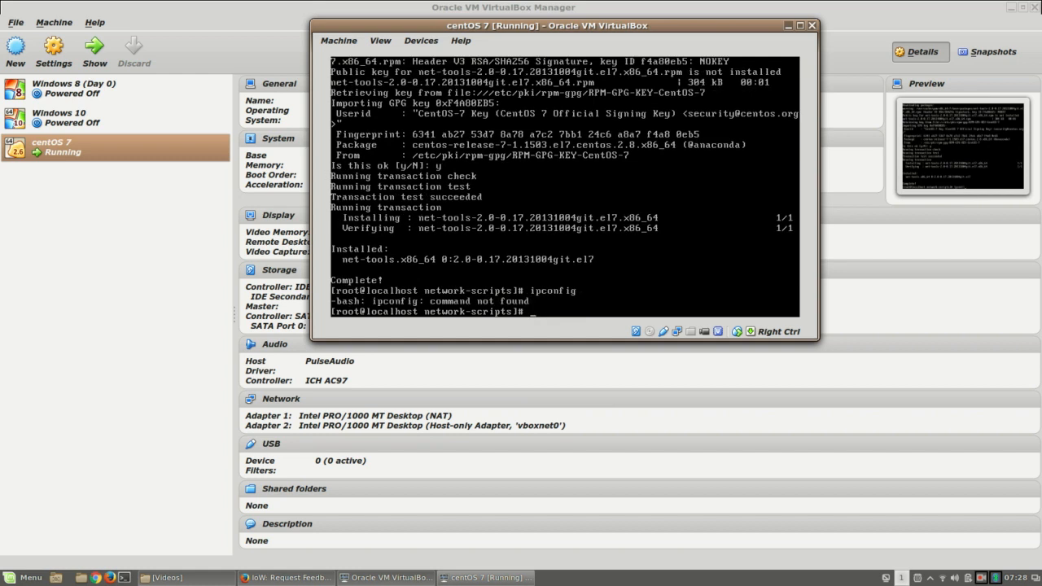
{"action": "type", "text": "ifconfig"}
{"action": "key", "text": "Return"}
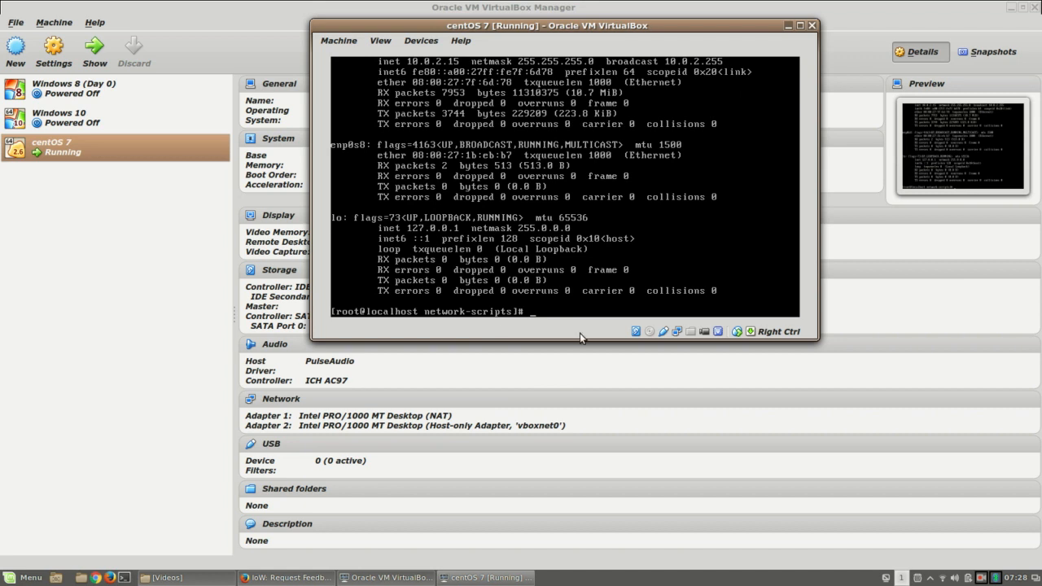
{"action": "type", "text": "ifconfig | more"}
{"action": "key", "text": "Return"}
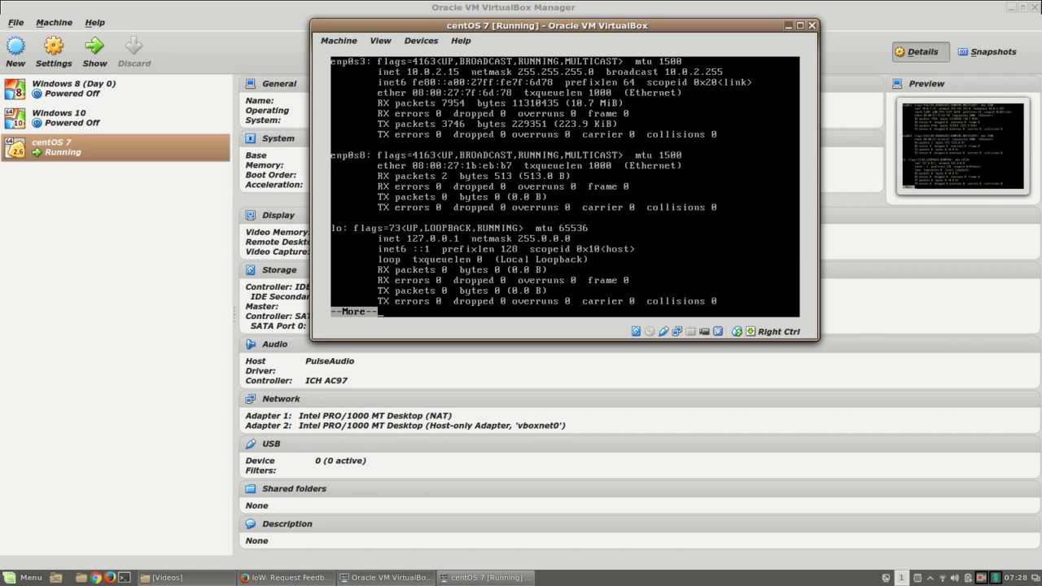
{"action": "key", "text": "q"}
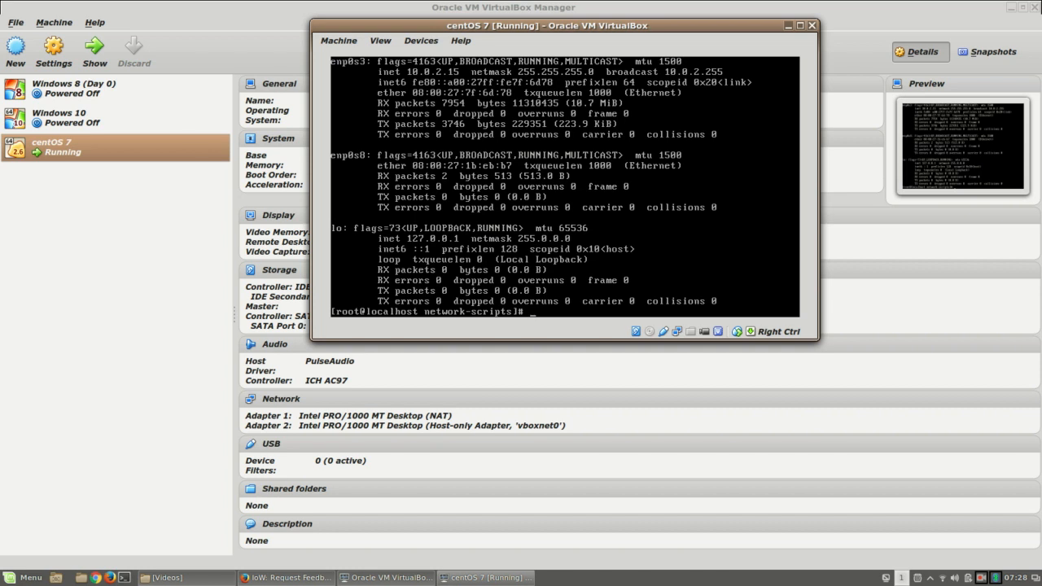
{"action": "type", "text": "vi /etc/sysconfig/net"}
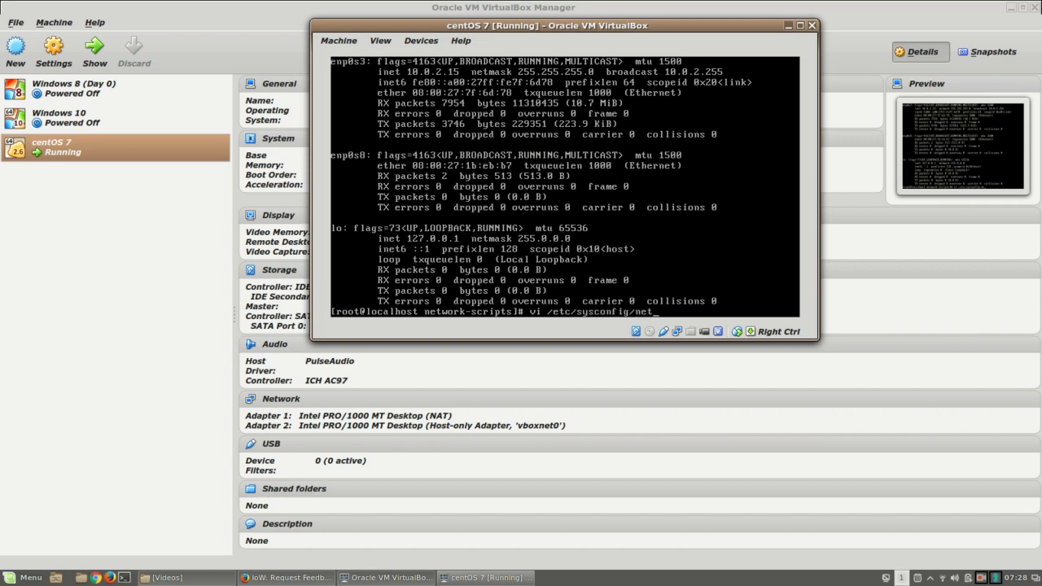
Step: Open /etc/sysconfig/network-scripts/ifcfg-enp0s8 in vi, correcting the misspelled file name
{"action": "key", "text": "Tab"}
{"action": "key", "text": "Tab"}
{"action": "type", "text": "work-sci"}
{"action": "key", "text": "Tab"}
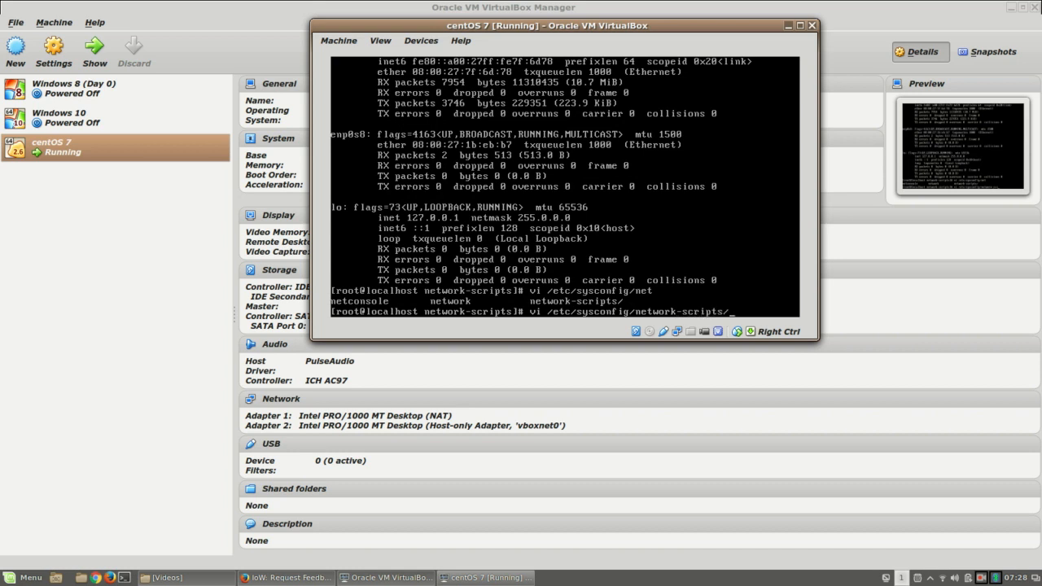
{"action": "key", "text": "Tab"}
{"action": "key", "text": "Tab"}
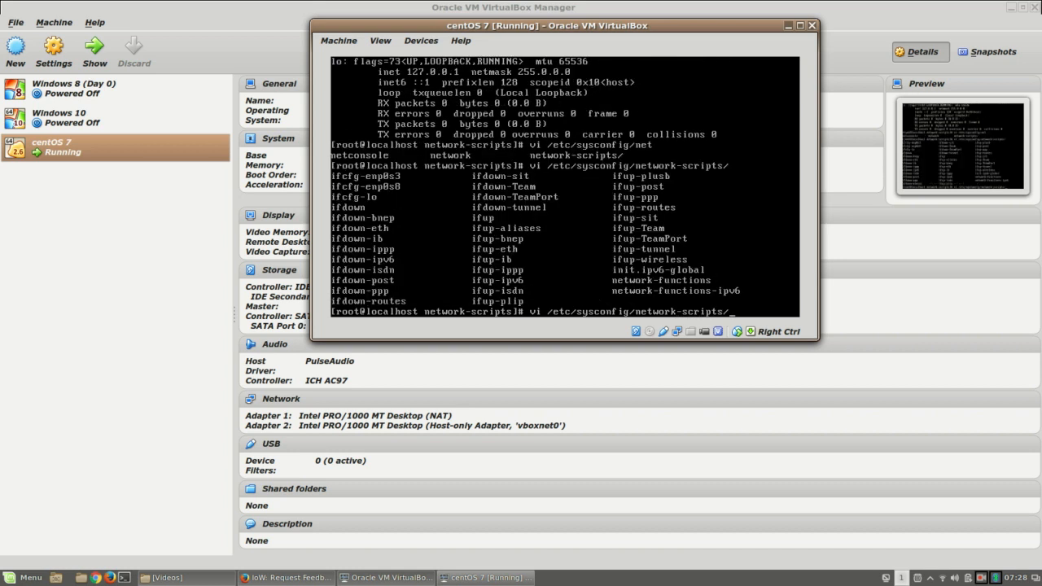
{"action": "type", "text": "iffcg-enp0s8"}
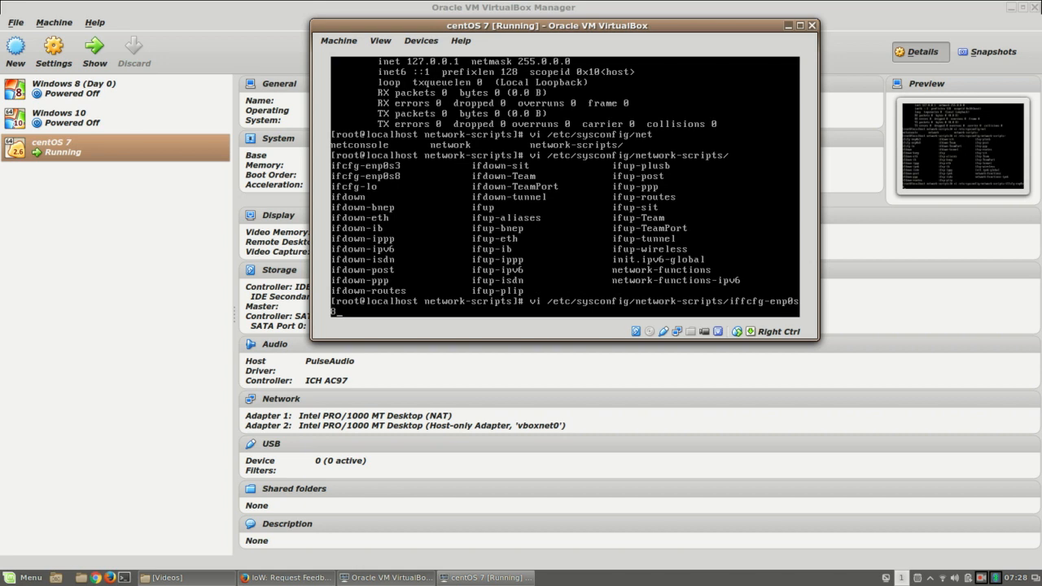
{"action": "key", "text": "Return"}
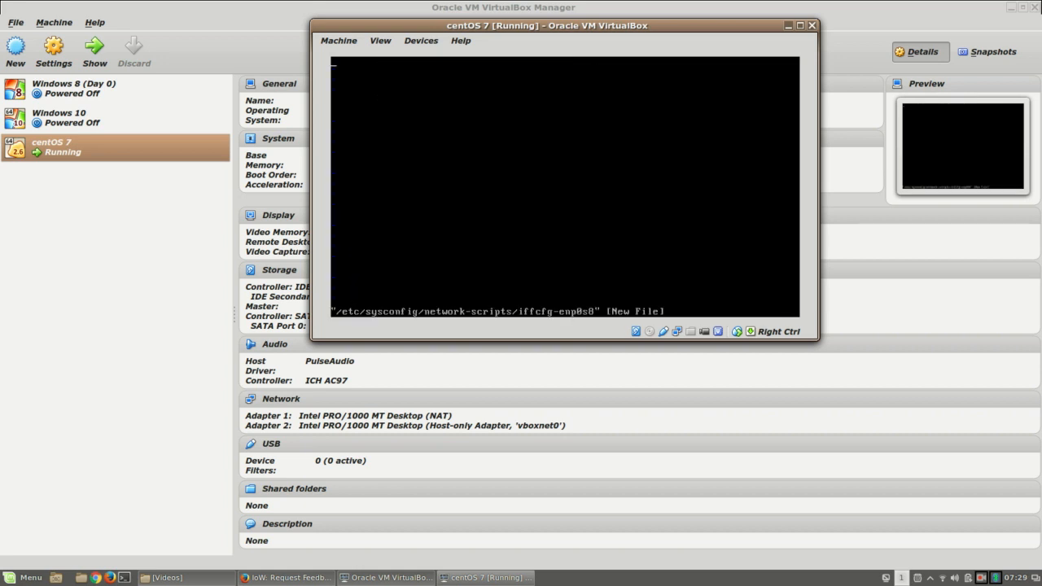
{"action": "key", "text": "ctrl+c"}
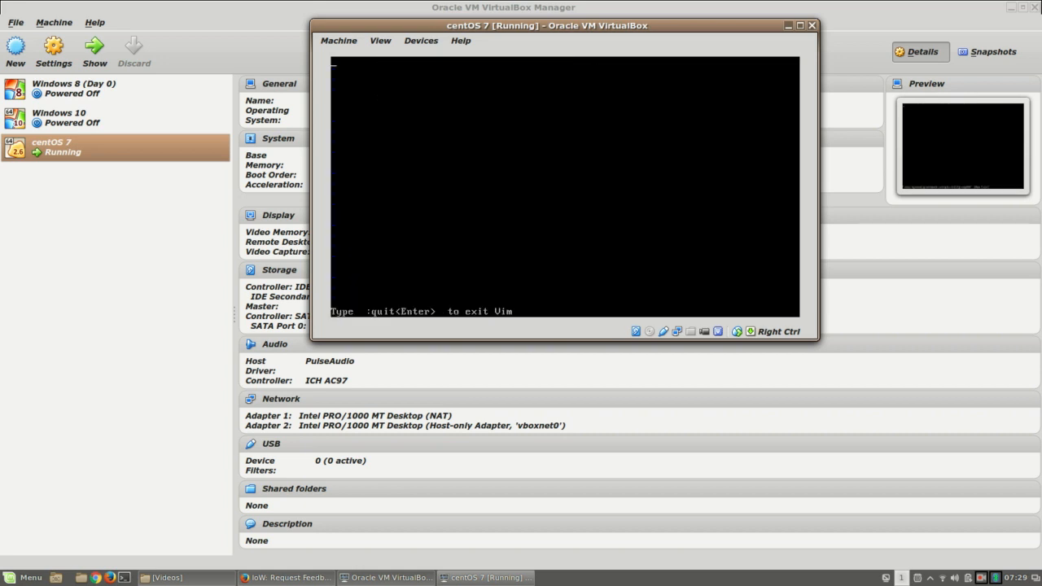
{"action": "type", "text": ":q"}
{"action": "key", "text": "Return"}
{"action": "key", "text": "Up"}
{"action": "key", "text": "Left"}
{"action": "key", "text": "Left"}
{"action": "key", "text": "Left"}
{"action": "key", "text": "Left"}
{"action": "key", "text": "Left"}
{"action": "key", "text": "Left"}
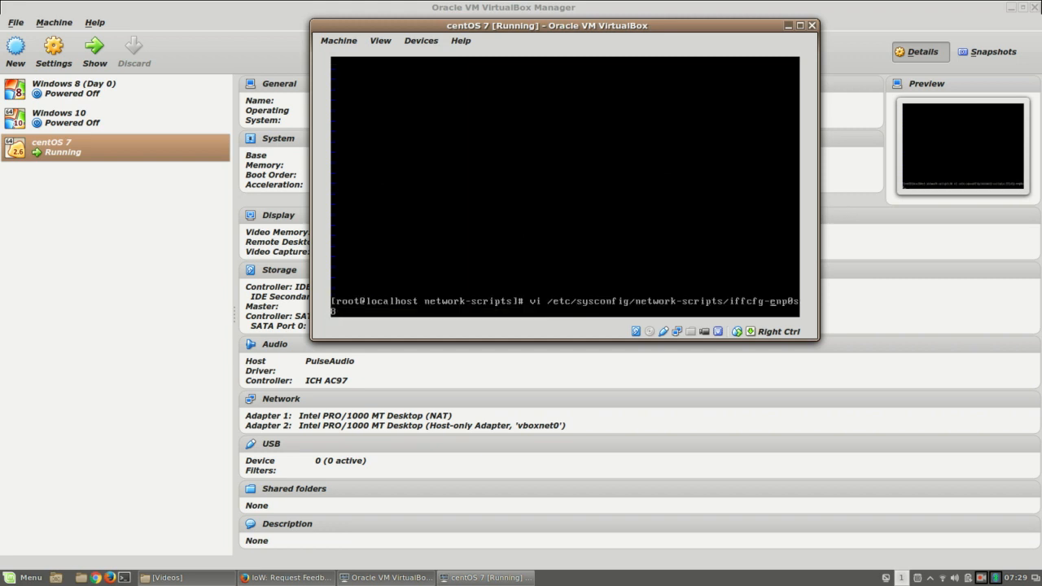
{"action": "key", "text": "BackSpace"}
{"action": "key", "text": "Return"}
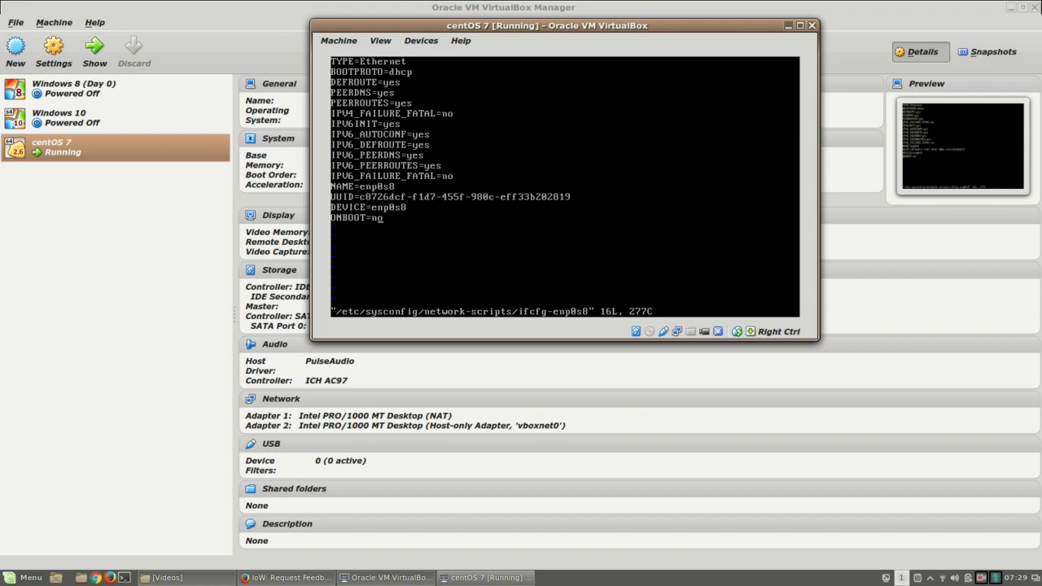
Step: Change ONBOOT from no to yes and BOOTPROTO from dhcp to static
{"action": "key", "text": "i"}
{"action": "key", "text": "BackSpace"}
{"action": "key", "text": "BackSpace"}
{"action": "type", "text": "yes"}
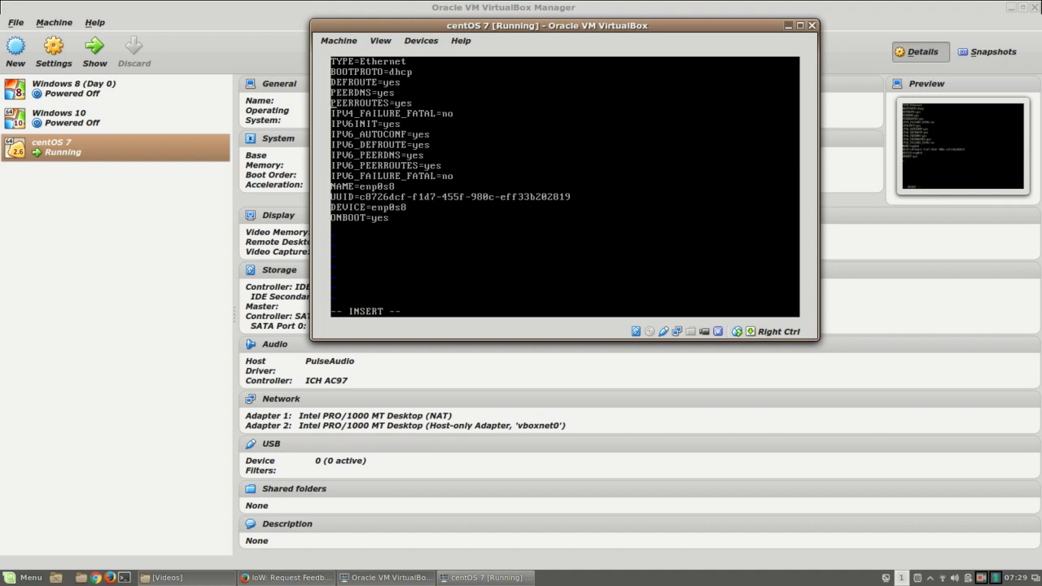
{"action": "key", "text": "Right"}
{"action": "key", "text": "BackSpace"}
{"action": "key", "text": "BackSpace"}
{"action": "key", "text": "BackSpace"}
{"action": "key", "text": "BackSpace"}
{"action": "type", "text": "static"}
{"action": "key", "text": "Down"}
{"action": "mouse_move", "coordinate": [301, 578]}
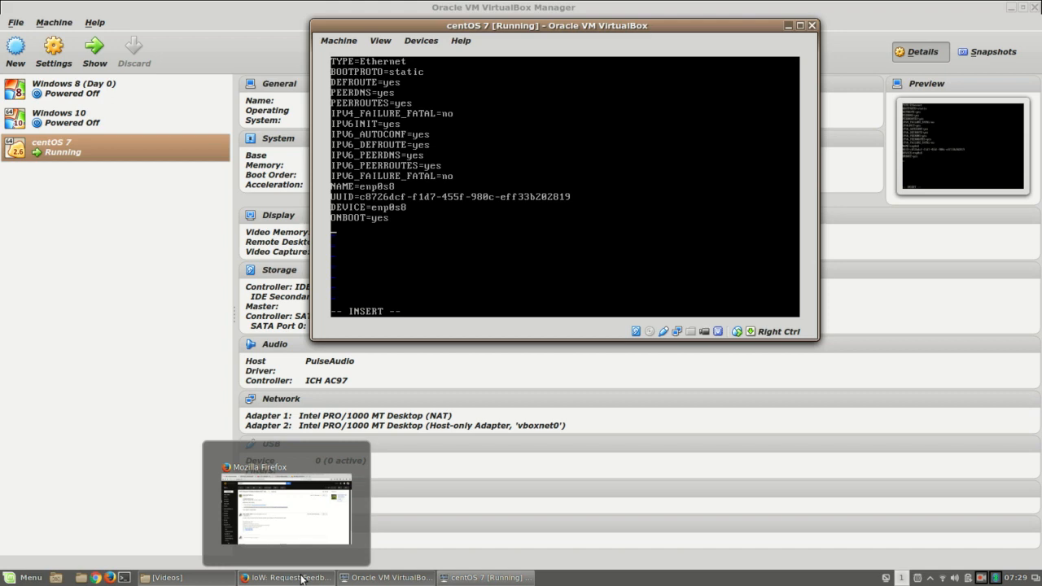
Step: Show Firefox's 'How to Setup network on centos 7' tutorial at its static IP Step 3
{"action": "left_click", "coordinate": [301, 578]}
{"action": "left_click", "coordinate": [468, 25]}
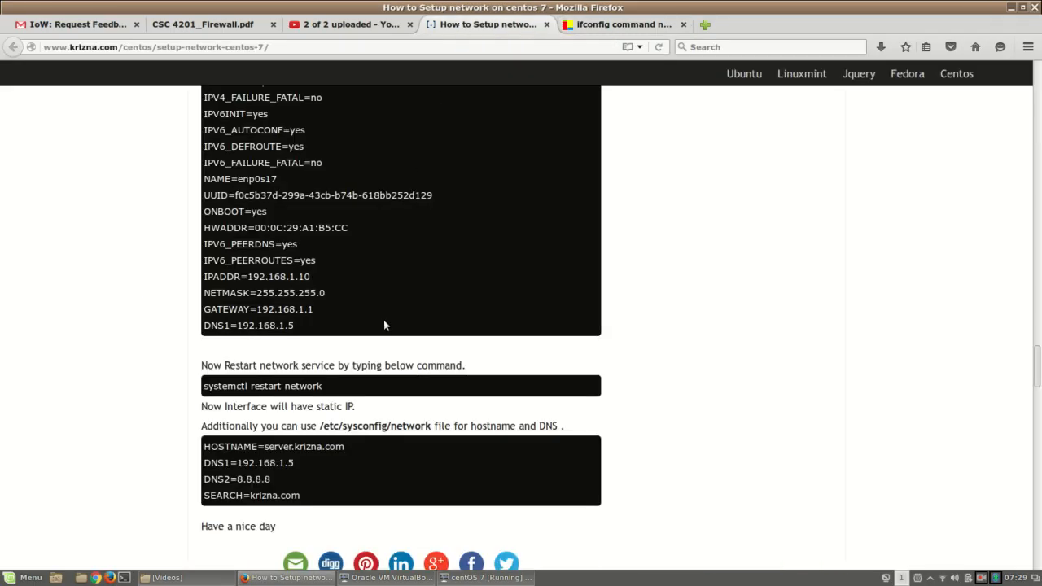
{"action": "scroll", "coordinate": [384, 326], "scroll_direction": "down", "scroll_amount": 4}
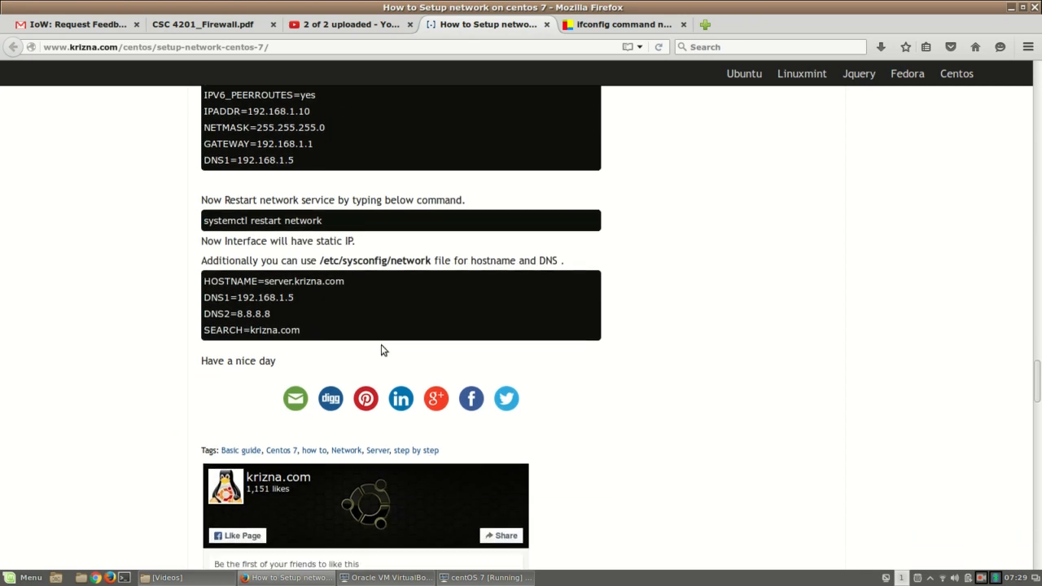
{"action": "scroll", "coordinate": [381, 344], "scroll_direction": "up", "scroll_amount": 4}
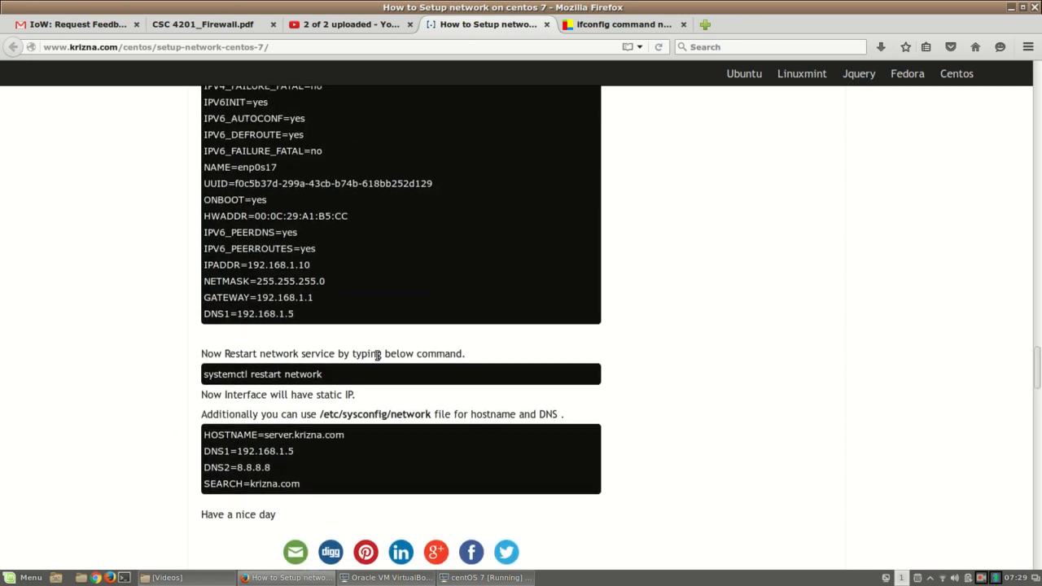
{"action": "scroll", "coordinate": [377, 355], "scroll_direction": "up", "scroll_amount": 6}
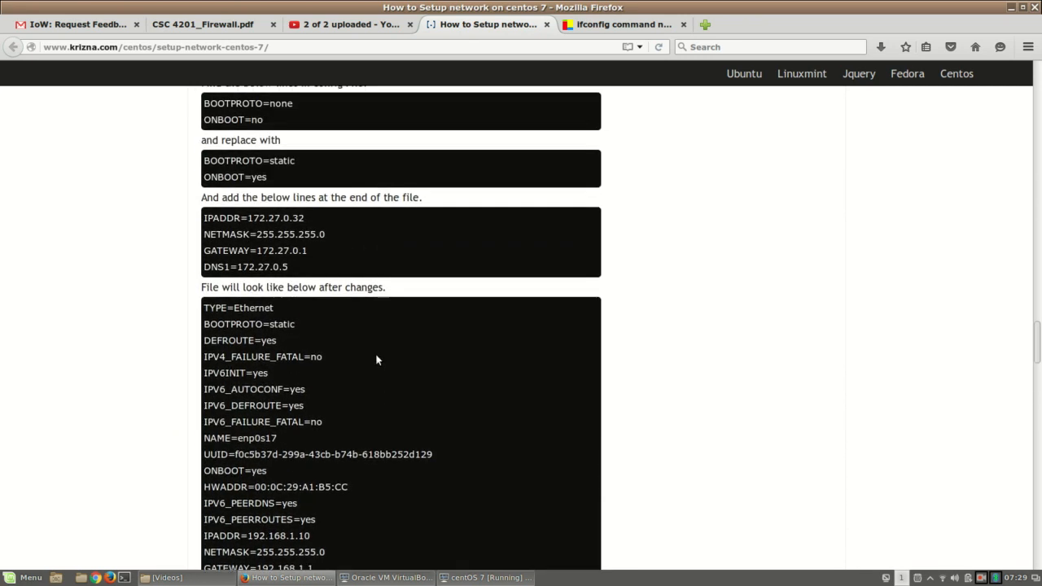
{"action": "scroll", "coordinate": [376, 353], "scroll_direction": "up", "scroll_amount": 2}
{"action": "scroll", "coordinate": [350, 394], "scroll_direction": "down", "scroll_amount": 1}
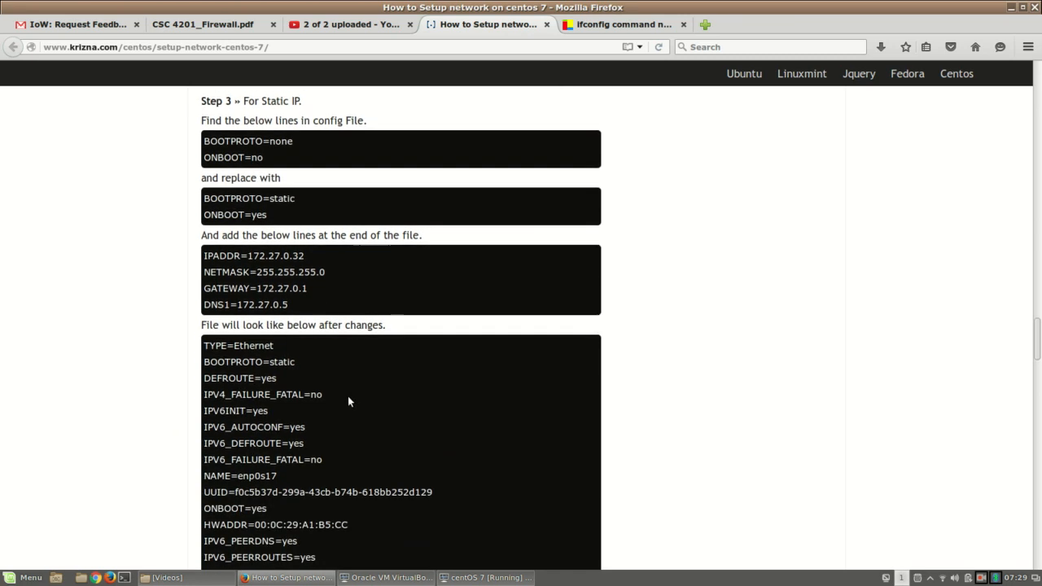
Step: Highlight the IPADDR, NETMASK, GATEWAY and DNS1 lines to add from the tutorial
{"action": "left_click_drag", "start_coordinate": [205, 199], "coordinate": [304, 197]}
{"action": "left_click", "coordinate": [278, 214]}
{"action": "left_click_drag", "start_coordinate": [278, 220], "coordinate": [203, 215]}
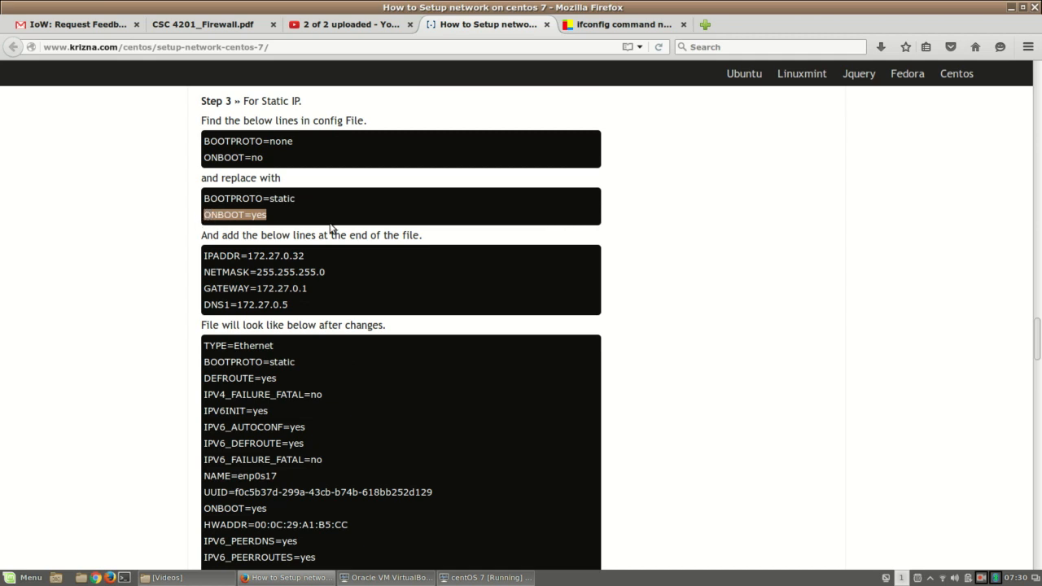
{"action": "left_click", "coordinate": [359, 218]}
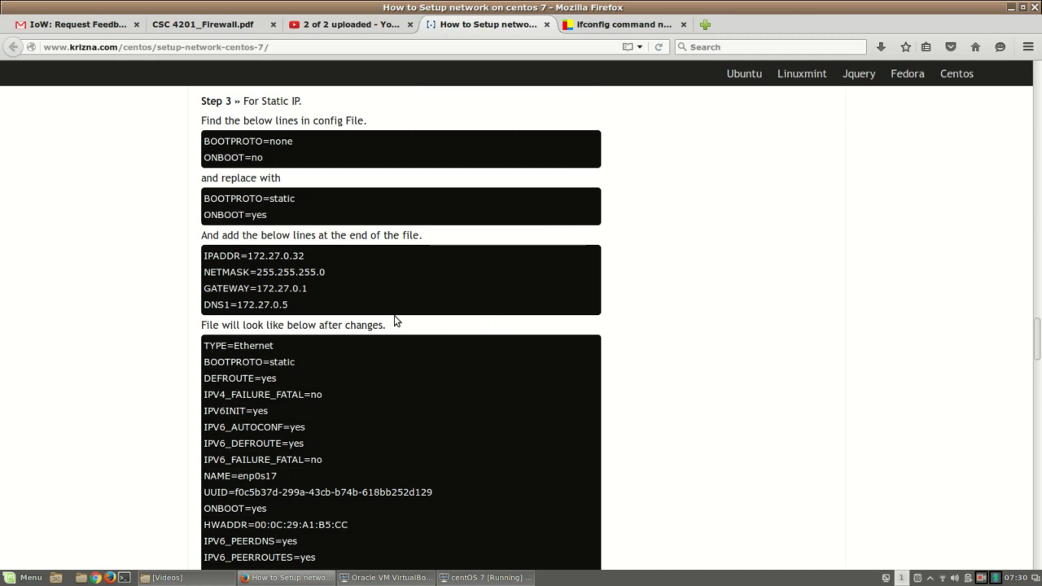
{"action": "left_click_drag", "start_coordinate": [313, 293], "coordinate": [202, 257]}
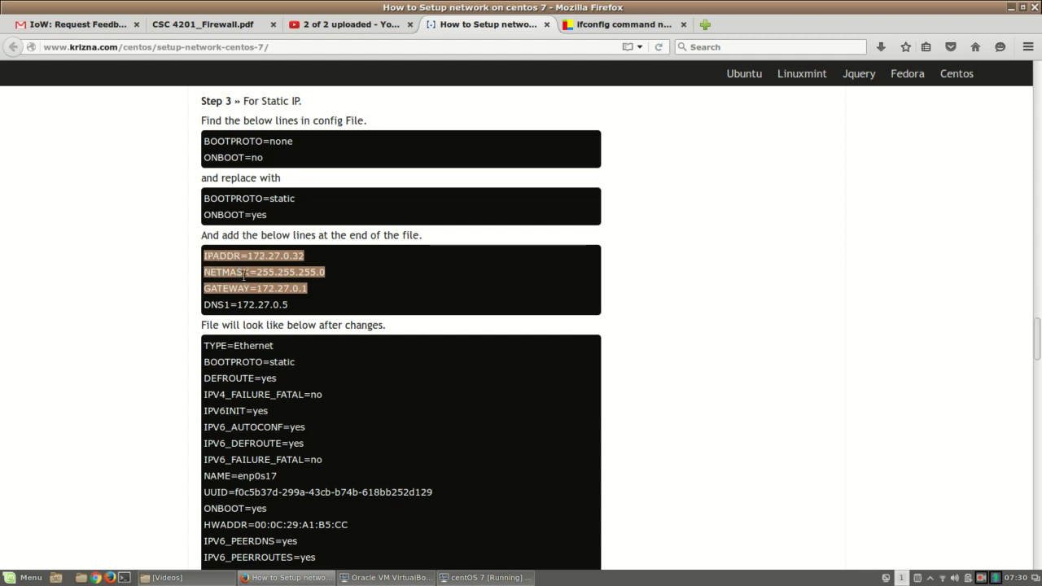
{"action": "left_click_drag", "start_coordinate": [298, 306], "coordinate": [204, 254]}
Step: Add IPADDR=192.168.56.103, NETMASK=255.255.255.0 and GATEWAY=192.168.56.1 to ifcfg-enp0s8 and save with :wq
{"action": "left_click", "coordinate": [486, 577]}
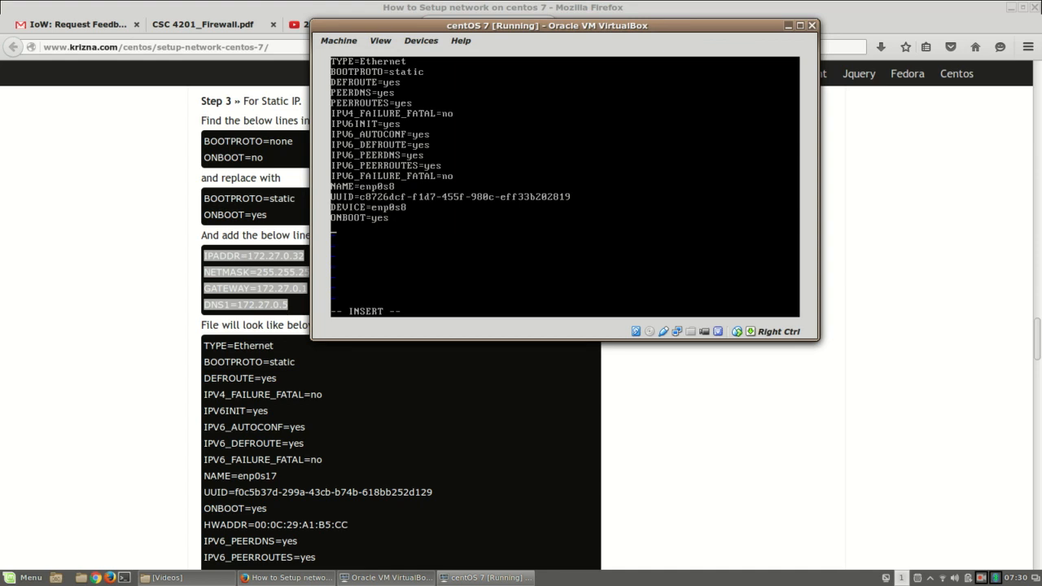
{"action": "type", "text": "IP"}
{"action": "type", "text": "ADDR"}
{"action": "type", "text": "=192.1"}
{"action": "type", "text": "68.56."}
{"action": "type", "text": "103"}
{"action": "type", "text": "NETMASK"}
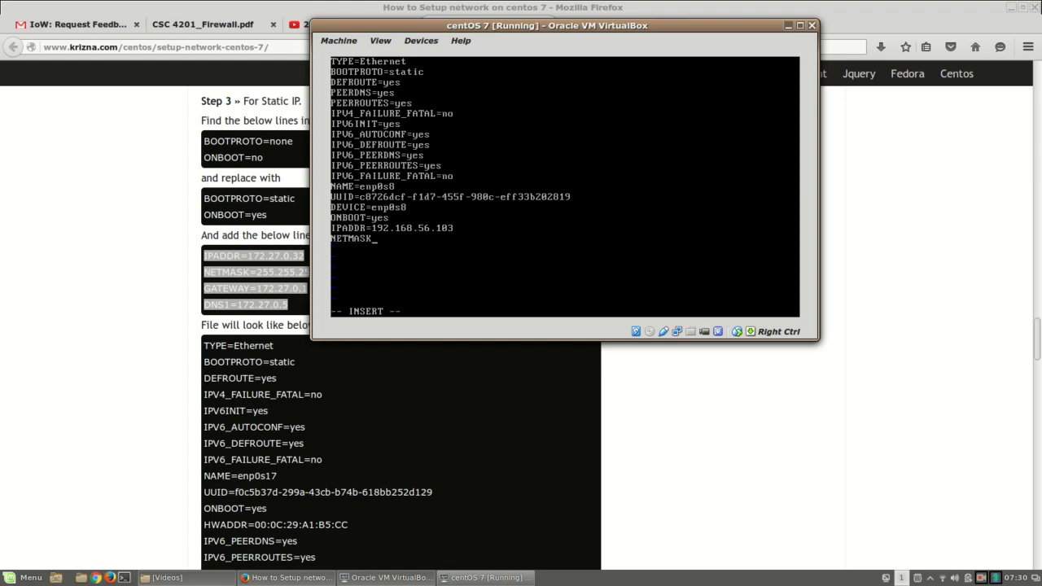
{"action": "type", "text": "=255.255.2"}
{"action": "type", "text": "55."}
{"action": "type", "text": "0 "}
{"action": "type", "text": "GATEWAY"}
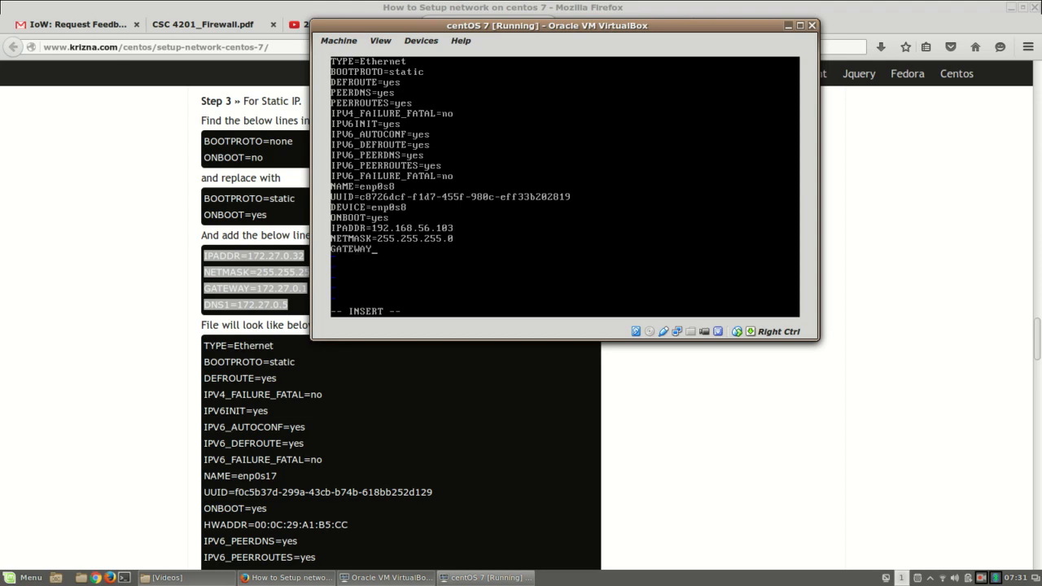
{"action": "type", "text": "=192.168.56.1"}
{"action": "type", "text": "DNS1"}
{"action": "key", "text": "BackSpace"}
{"action": "key", "text": "BackSpace"}
{"action": "key", "text": "BackSpace"}
{"action": "key", "text": "BackSpace"}
{"action": "key", "text": "Escape"}
{"action": "type", "text": "wq"}
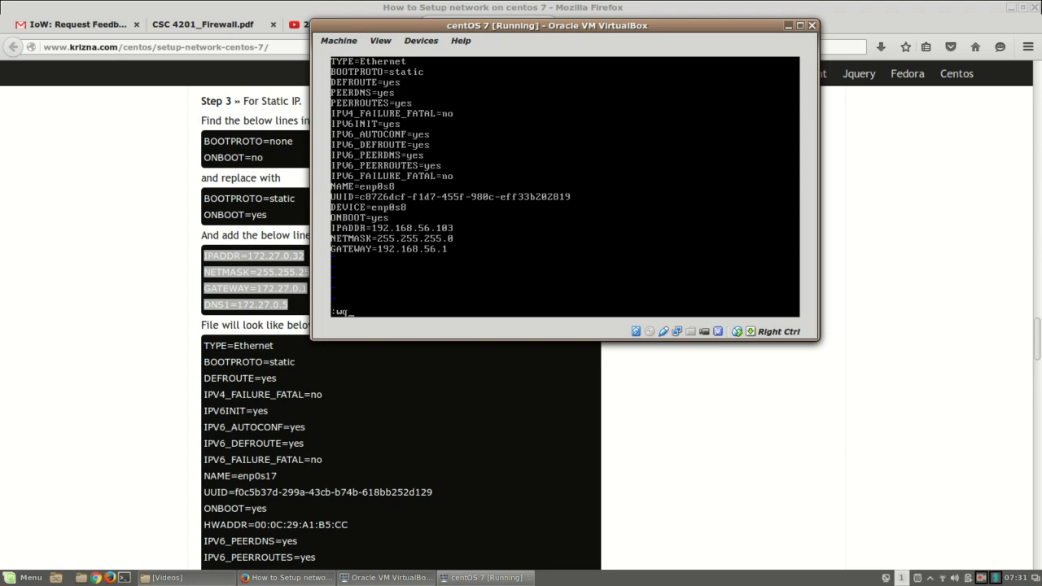
{"action": "key", "text": "Return"}
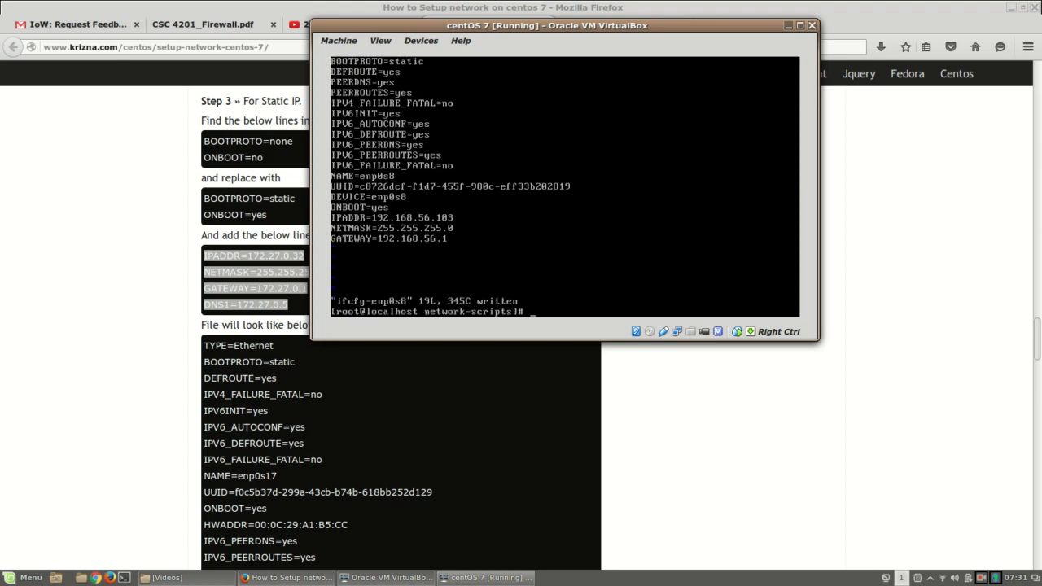
Step: Restart CentOS networking with systemctl restart network
{"action": "type", "text": "systemctl restart network"}
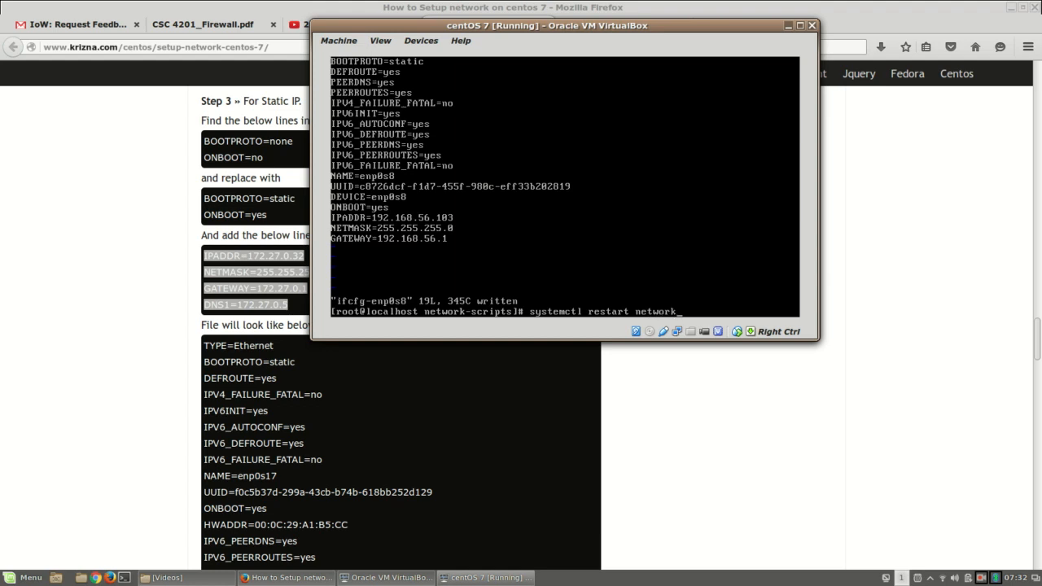
{"action": "key", "text": "Return"}
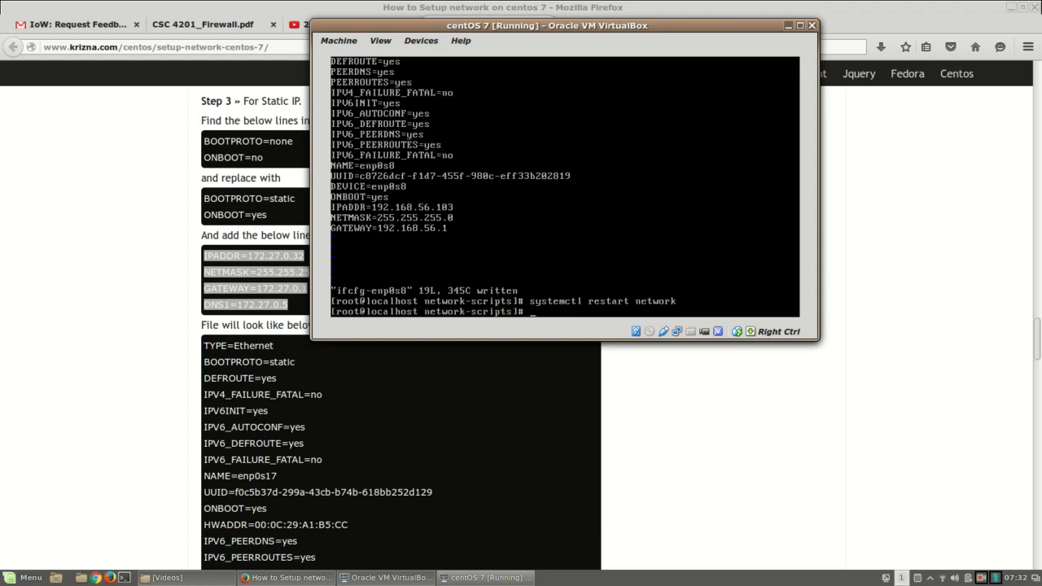
Step: Confirm with ifconfig that enp0s8 has 192.168.56.103, then select the Windows 8 VM in VirtualBox Manager
{"action": "type", "text": "ifconfig"}
{"action": "key", "text": "Return"}
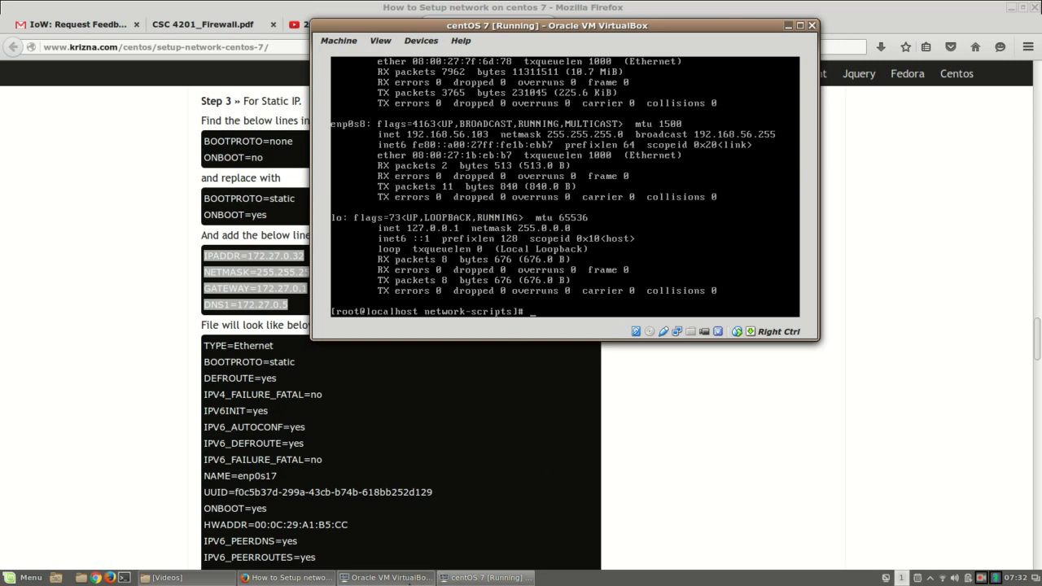
{"action": "left_click", "coordinate": [410, 583]}
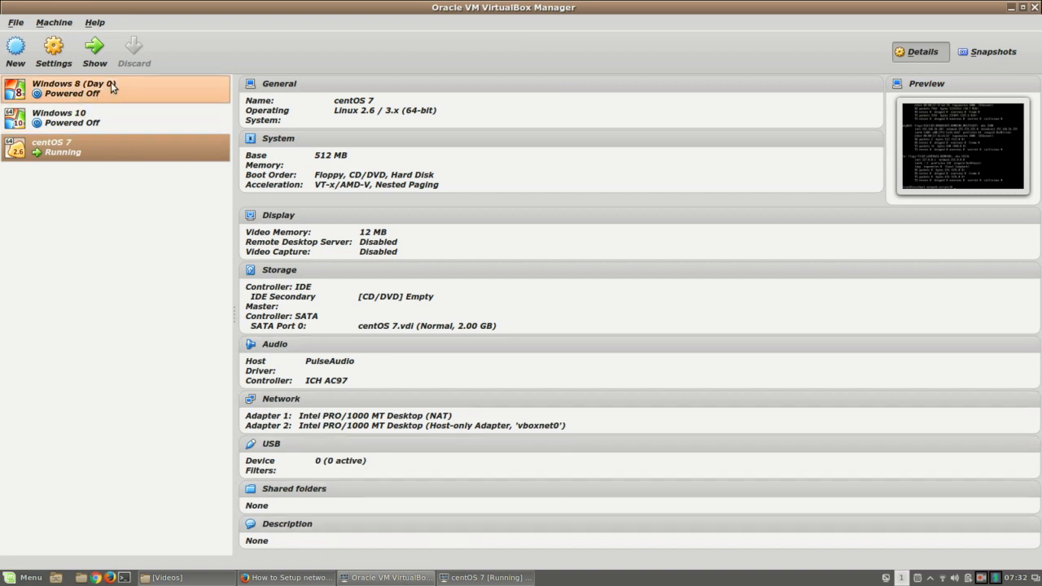
{"action": "left_click", "coordinate": [111, 82]}
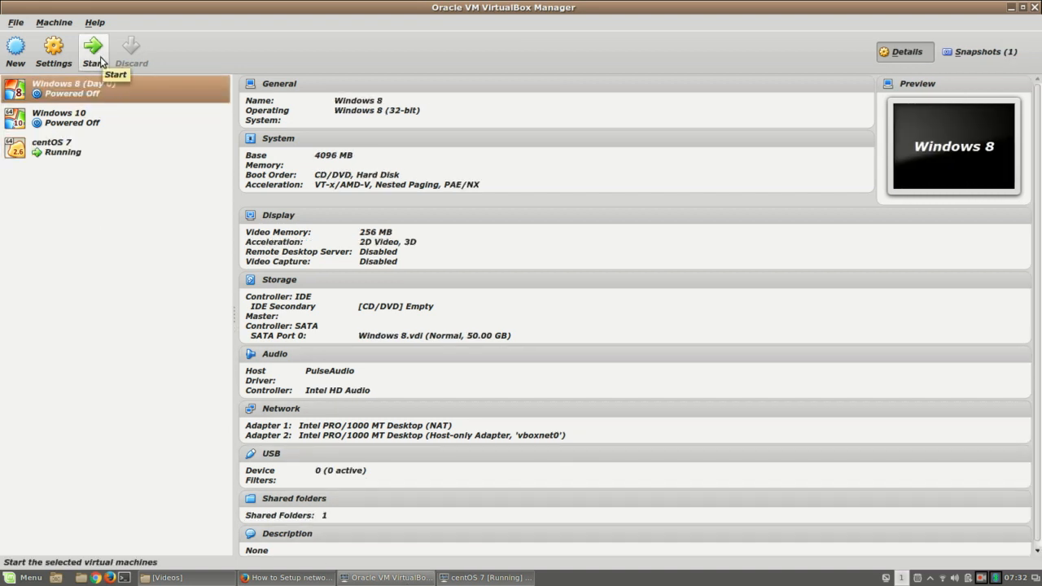
Step: Start the Windows 8 (Day 0) VM and sign in with the account password
{"action": "left_click", "coordinate": [100, 56]}
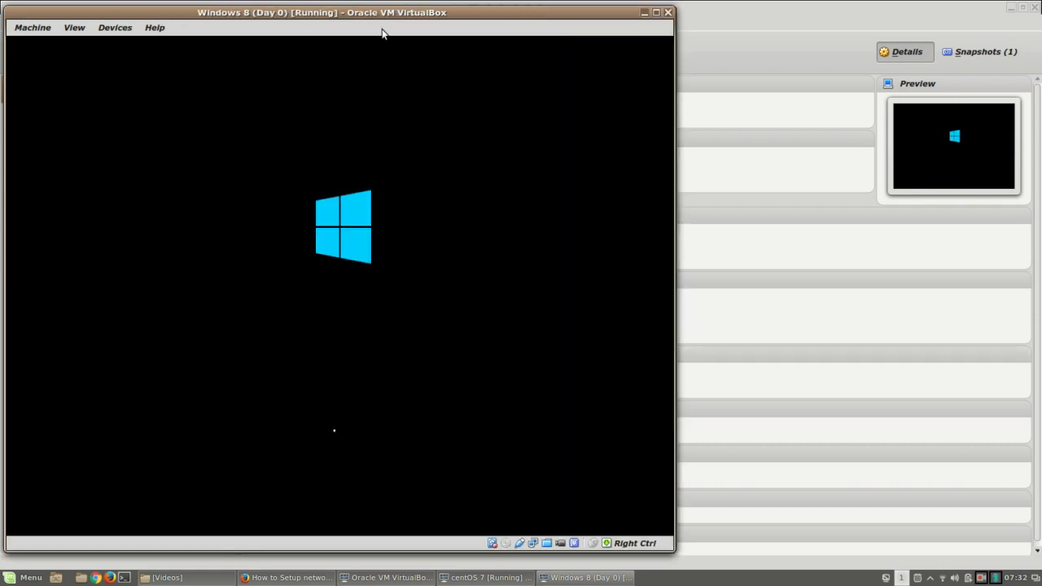
{"action": "left_click_drag", "start_coordinate": [406, 18], "coordinate": [562, 22]}
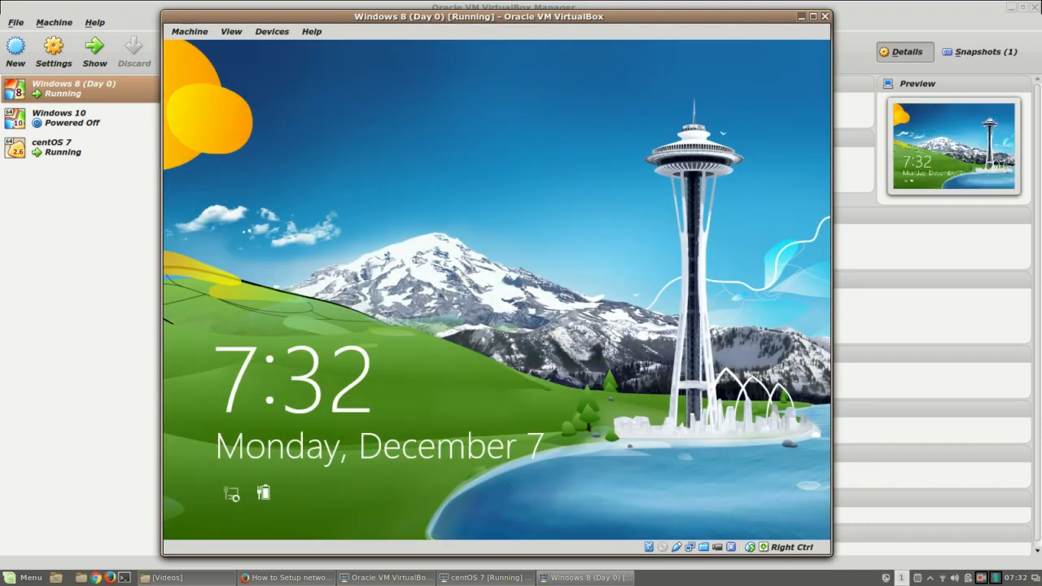
{"action": "left_click", "coordinate": [445, 477]}
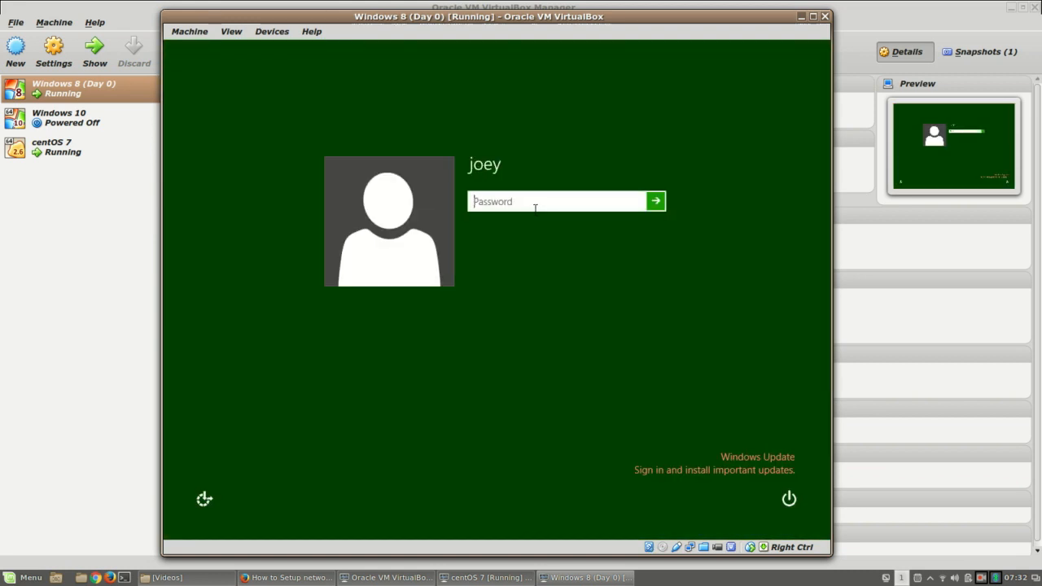
{"action": "type", "text": "*********"}
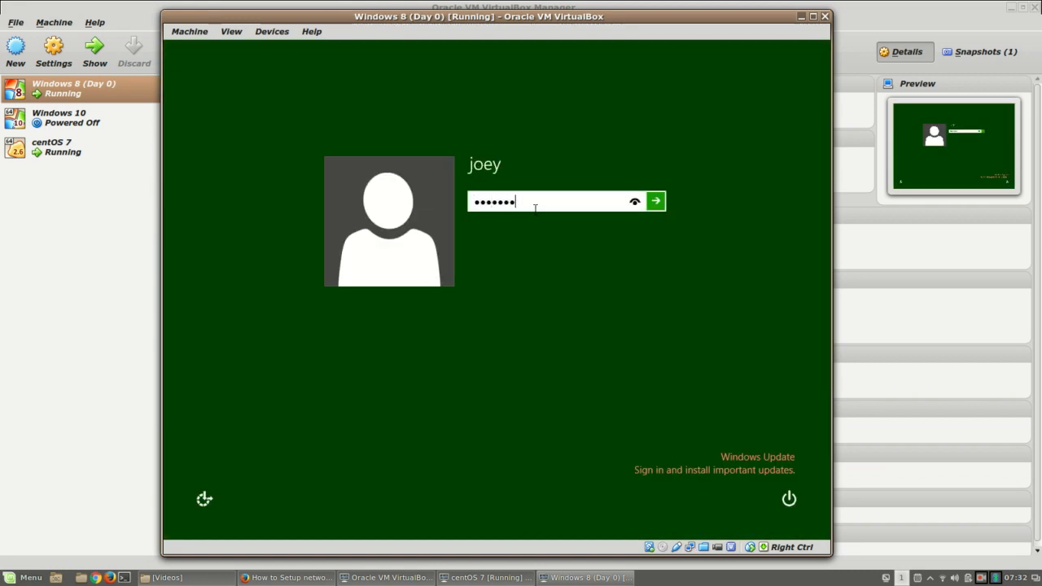
{"action": "key", "text": "Return"}
{"action": "key", "text": "Return"}
{"action": "type", "text": "*****"}
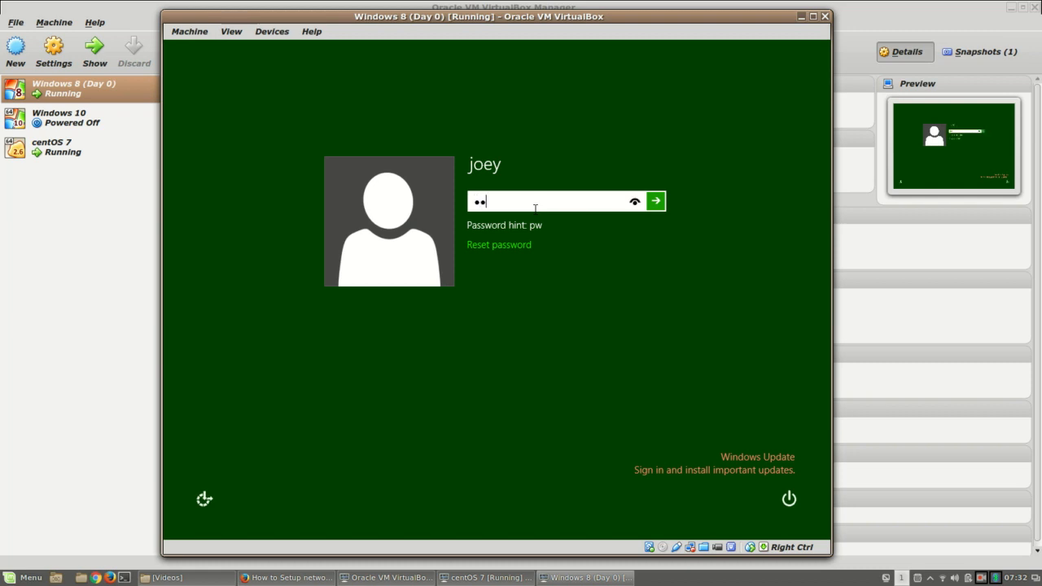
{"action": "type", "text": "****"}
{"action": "key", "text": "Return"}
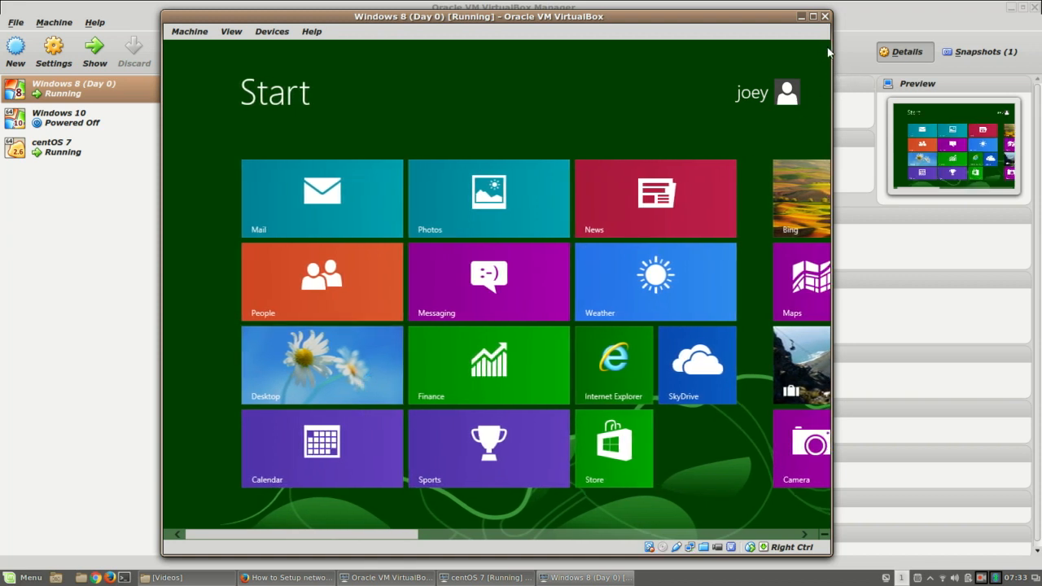
Step: Launch cmd from search and run ipconfig, showing Ethernet 2 at 192.168.56.100 and Ethernet at 10.0.2.15
{"action": "mouse_move", "coordinate": [818, 74]}
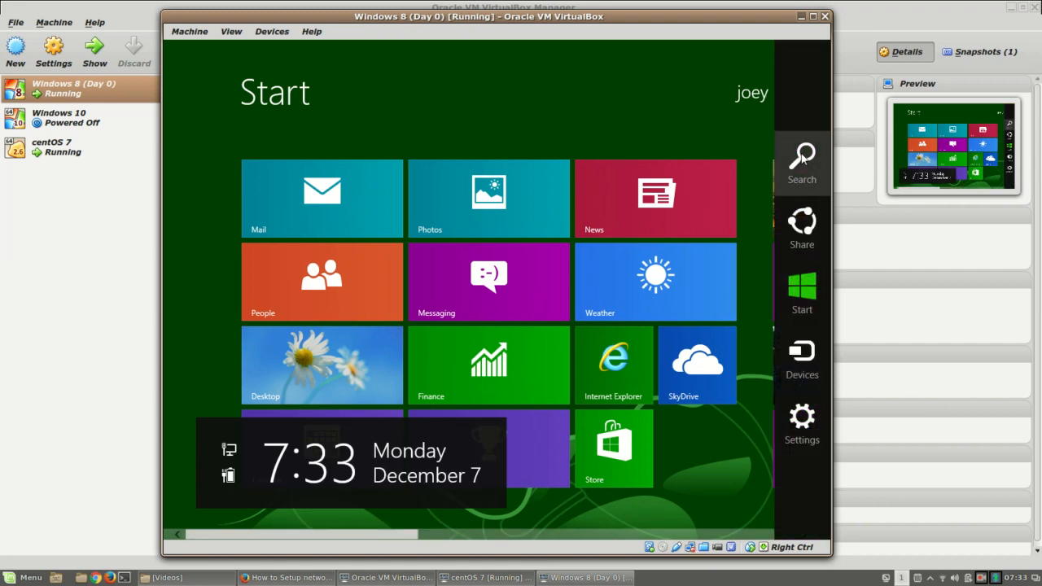
{"action": "left_click", "coordinate": [801, 152]}
{"action": "type", "text": "cmd"}
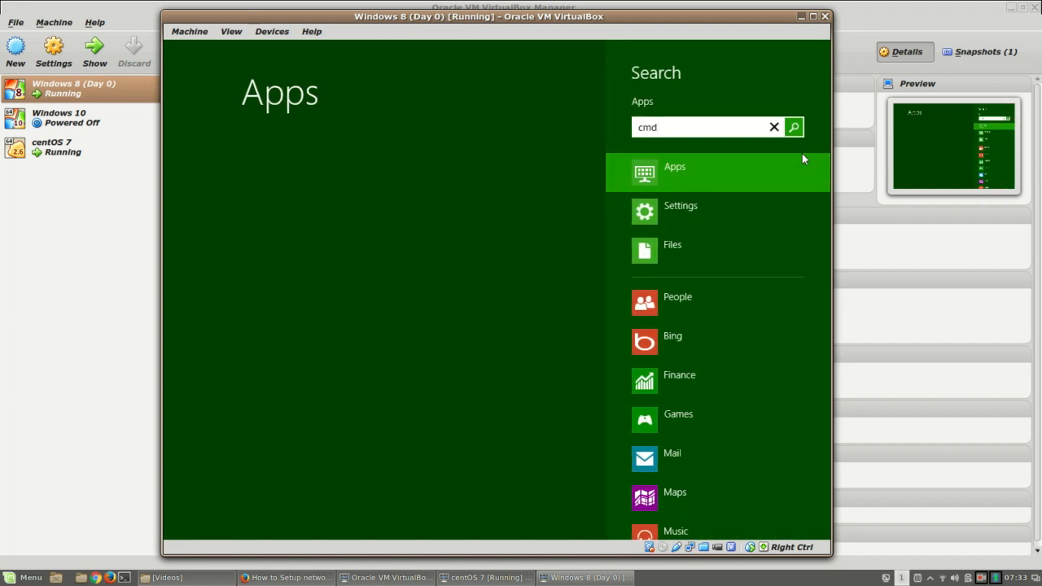
{"action": "key", "text": "Return"}
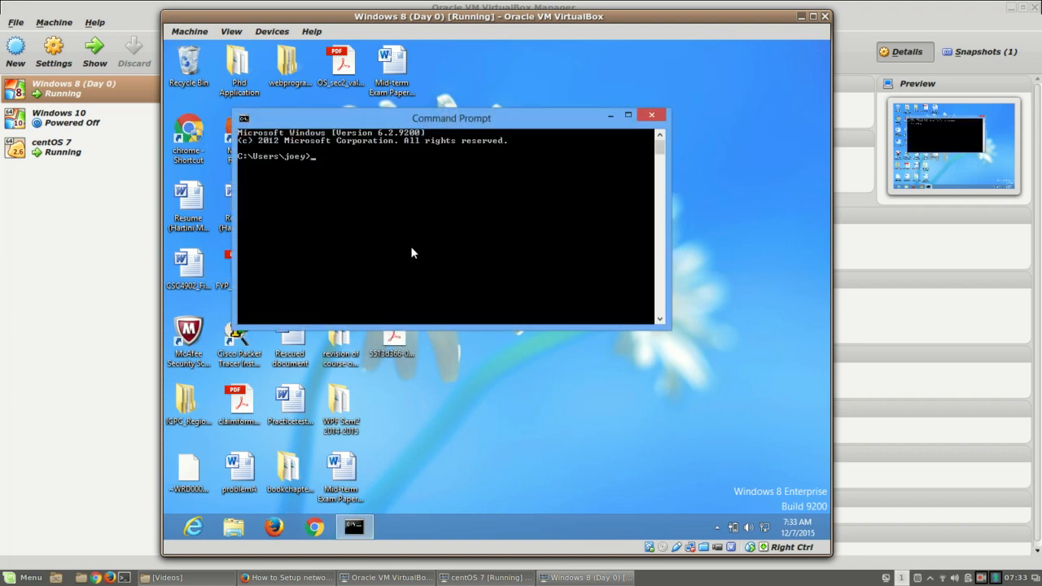
{"action": "type", "text": "ipconfig"}
{"action": "key", "text": "Return"}
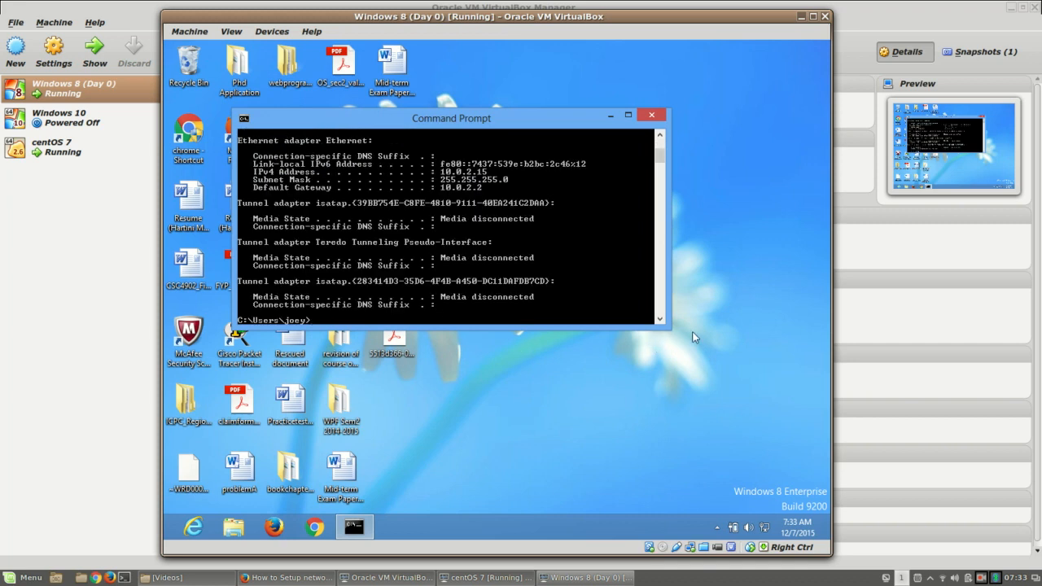
{"action": "left_click_drag", "start_coordinate": [668, 329], "coordinate": [666, 510]}
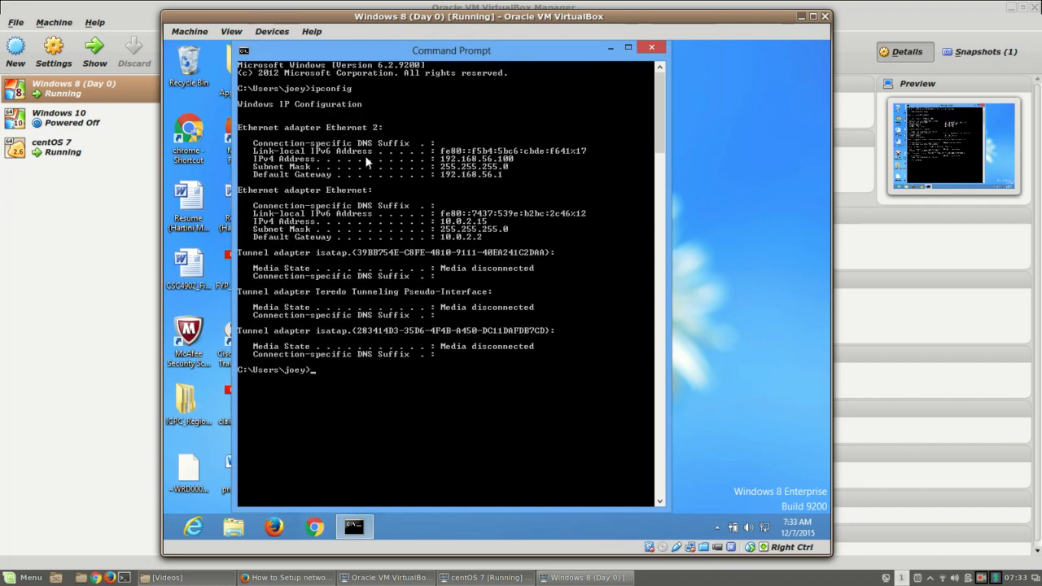
Step: Open Network and Sharing Center from the tray network icon, showing Network and Network 2
{"action": "right_click", "coordinate": [710, 233]}
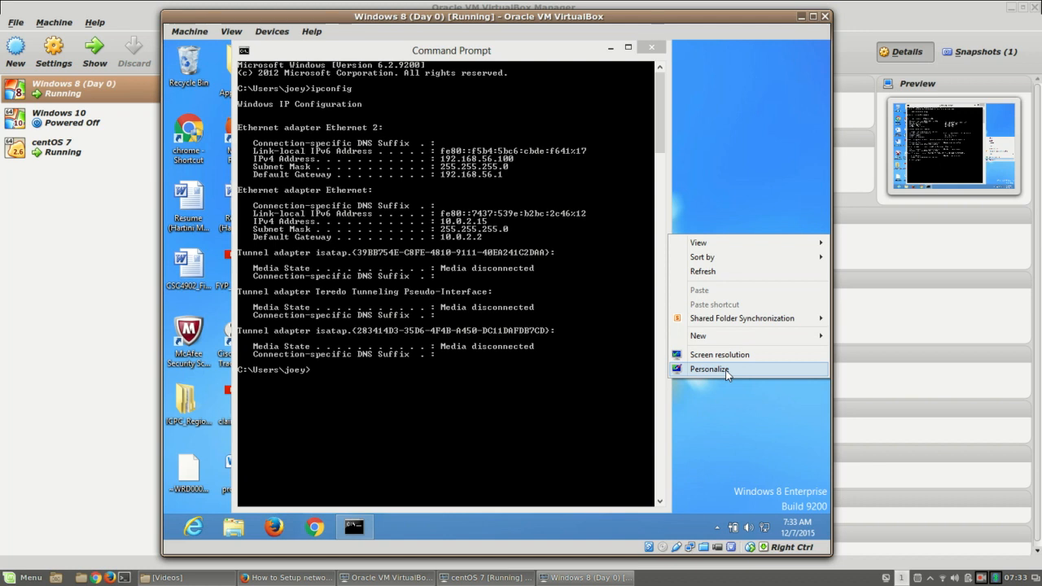
{"action": "left_click", "coordinate": [731, 465]}
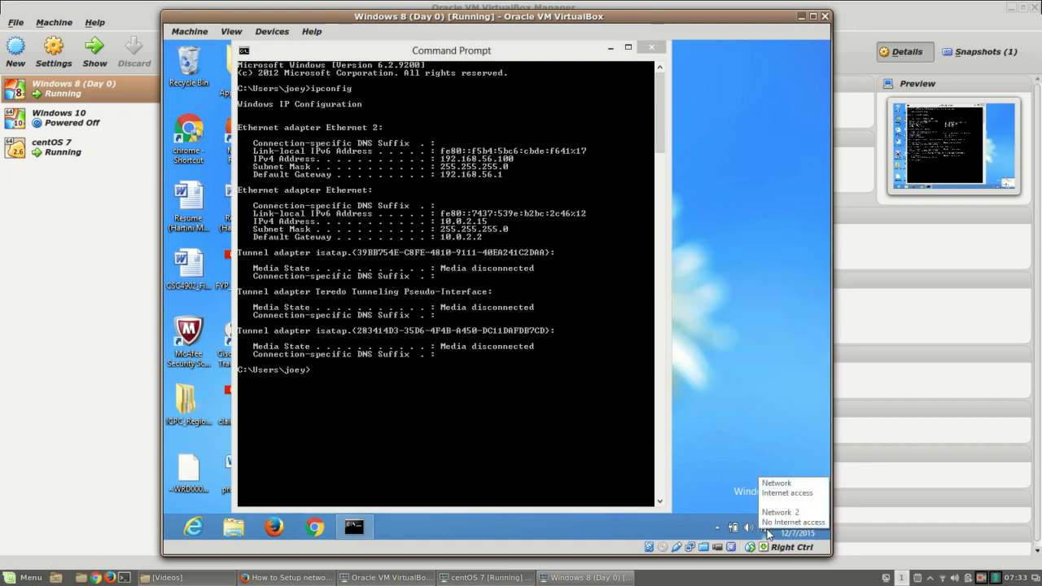
{"action": "right_click", "coordinate": [767, 533]}
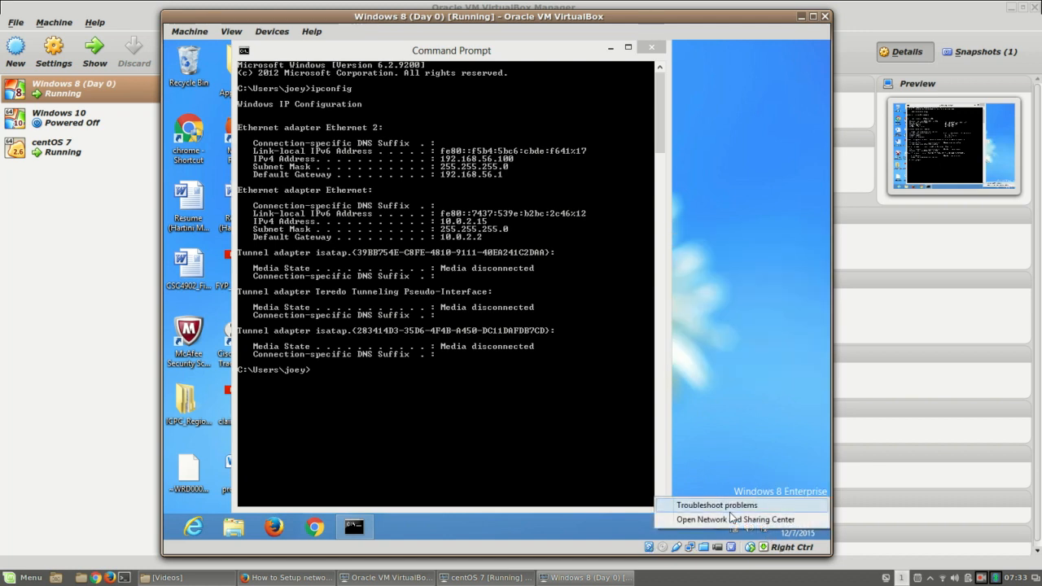
{"action": "left_click", "coordinate": [769, 533]}
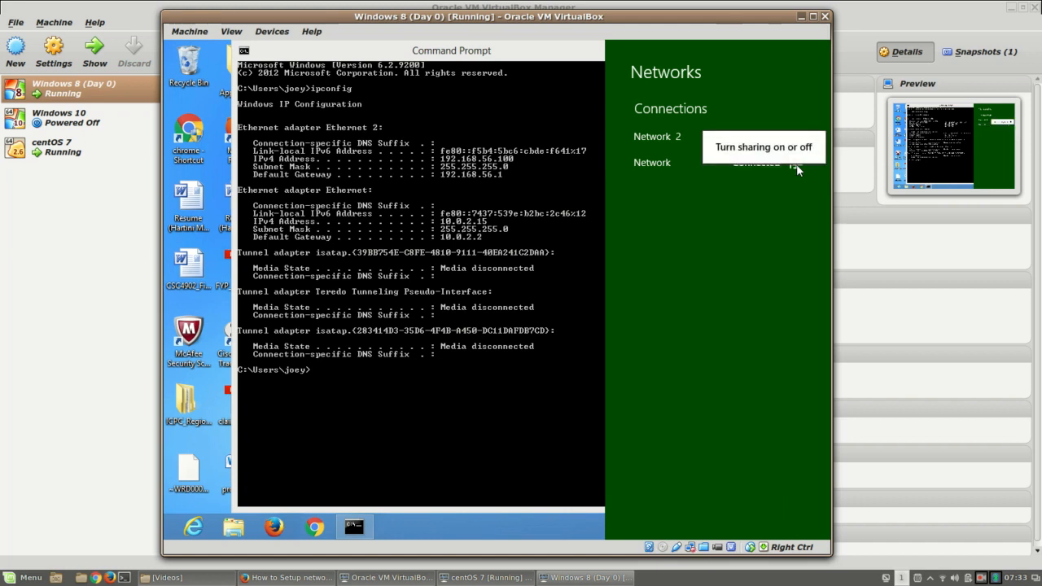
{"action": "left_click", "coordinate": [587, 438]}
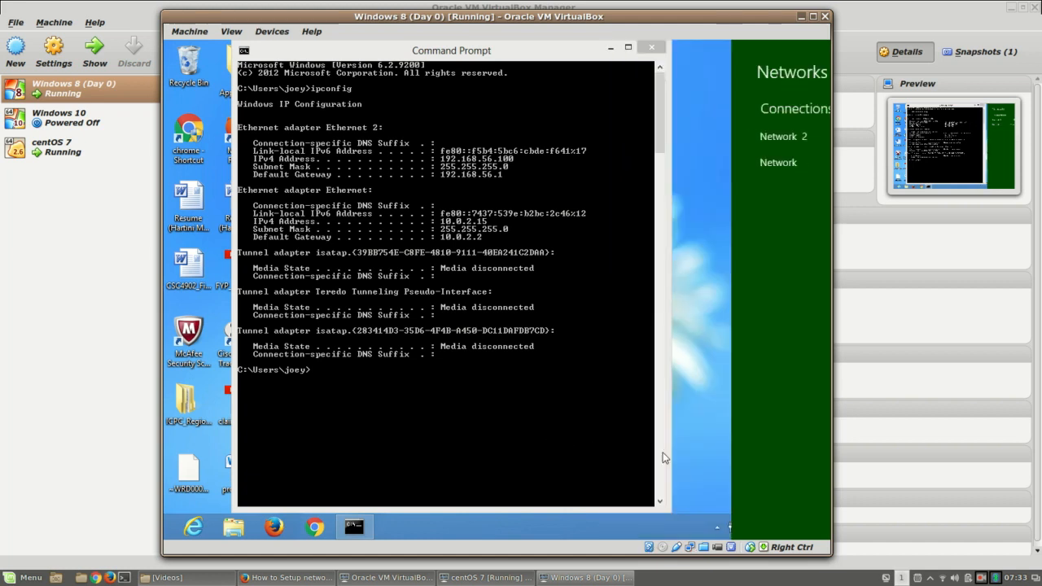
{"action": "left_click", "coordinate": [767, 526]}
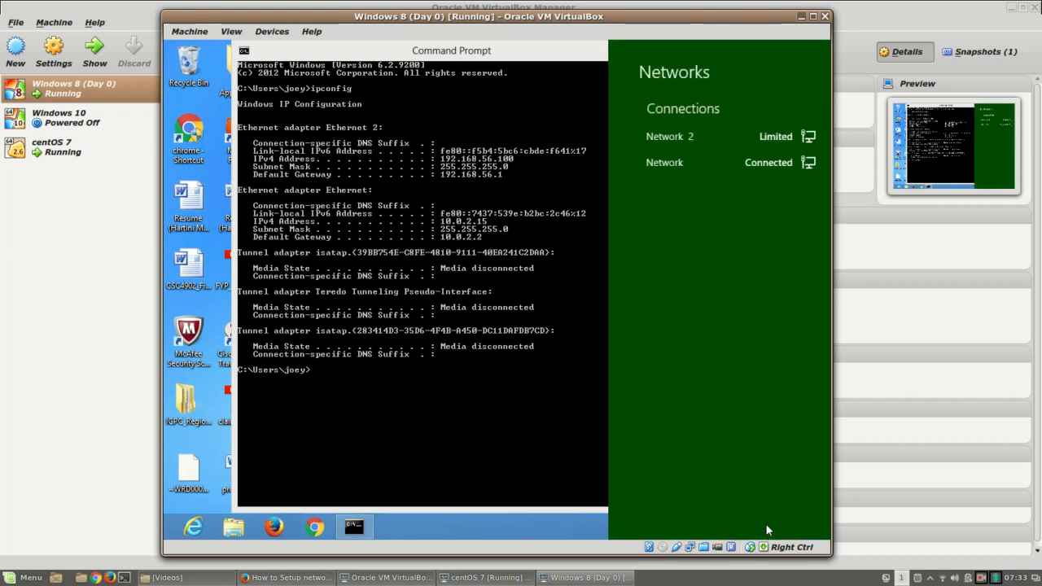
{"action": "left_click", "coordinate": [778, 525]}
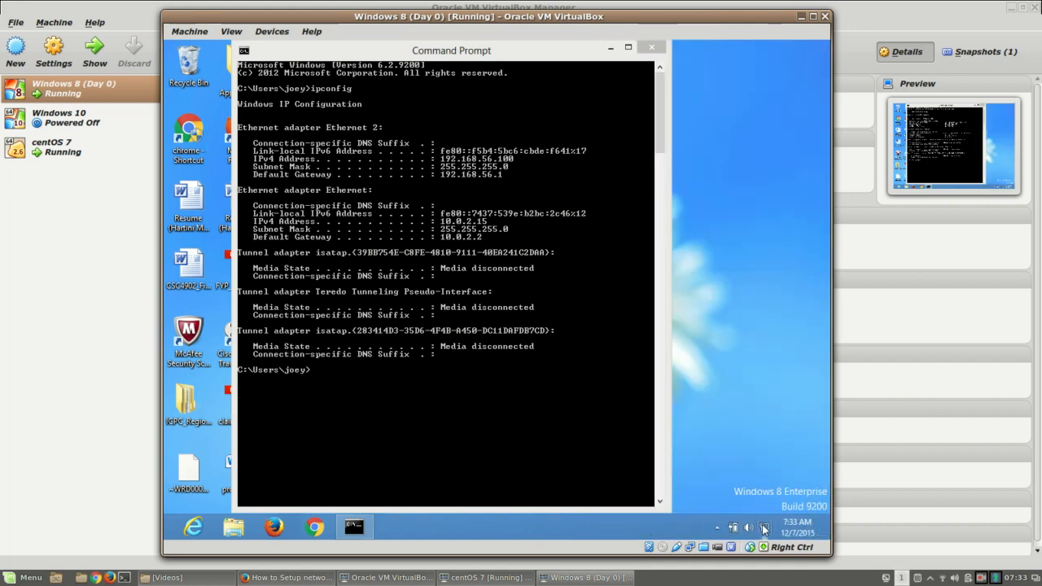
{"action": "right_click", "coordinate": [764, 527]}
{"action": "left_click", "coordinate": [760, 516]}
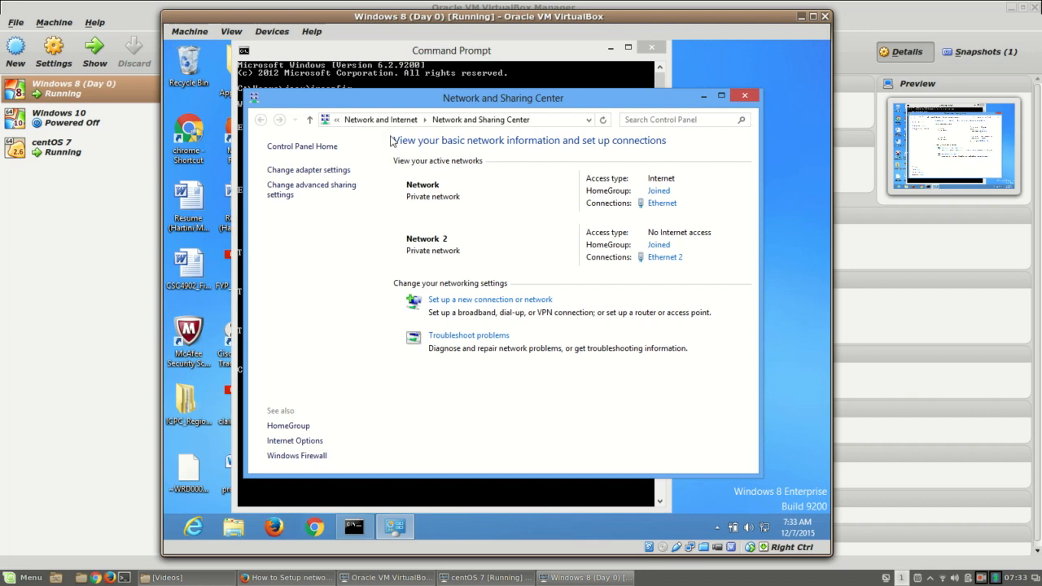
Step: Open the Windows 8 Ethernet status and review its connection details
{"action": "left_click", "coordinate": [663, 204]}
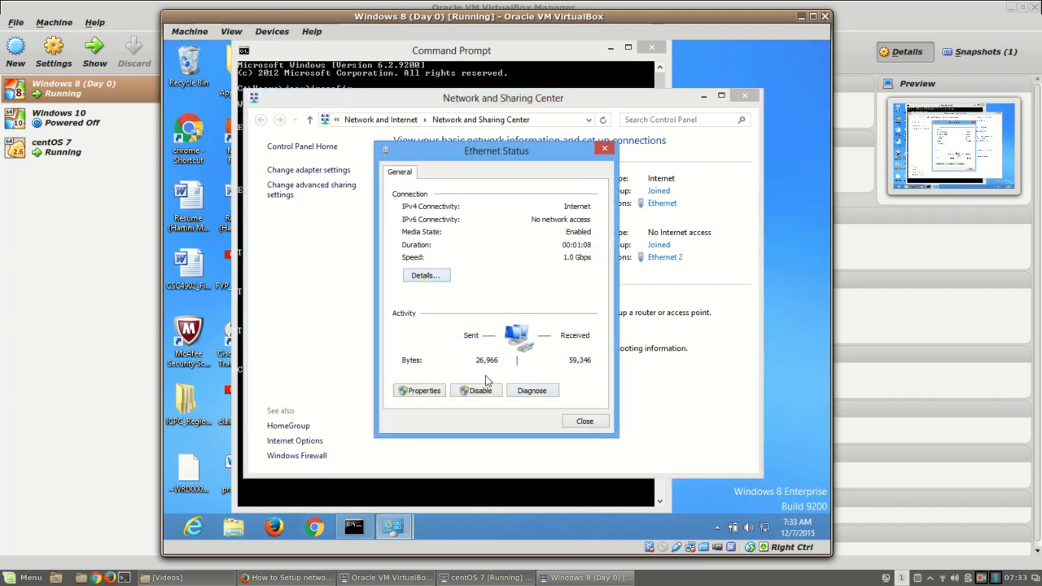
{"action": "left_click", "coordinate": [431, 276]}
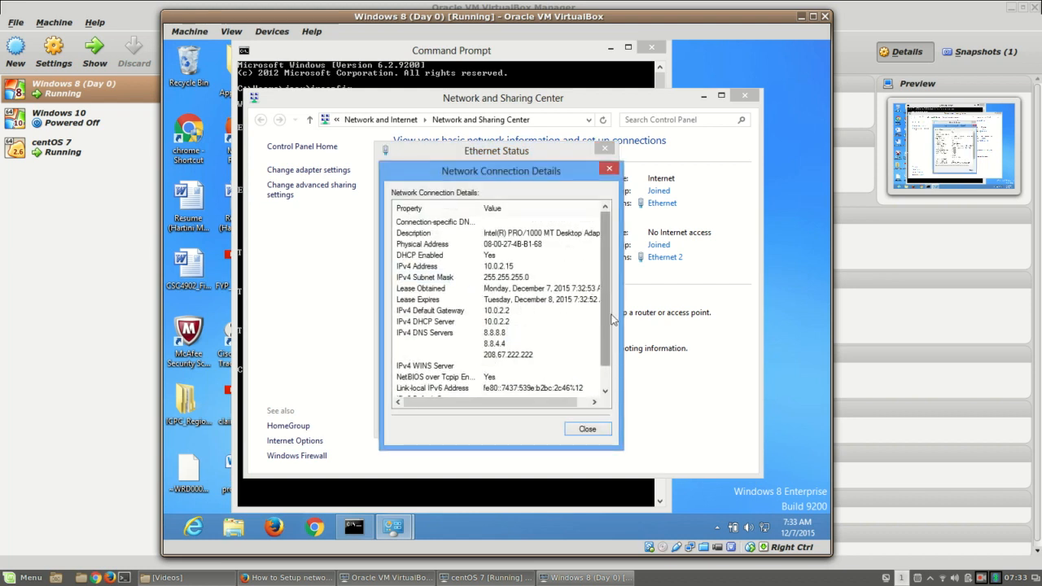
{"action": "scroll", "coordinate": [611, 338], "scroll_direction": "down", "scroll_amount": 1}
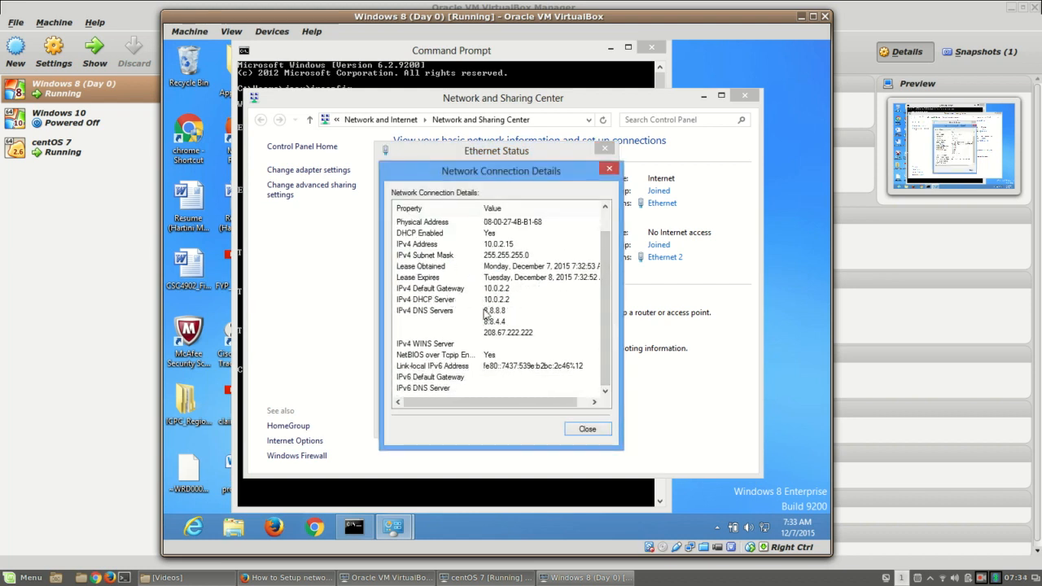
{"action": "mouse_move", "coordinate": [524, 399]}
{"action": "left_mouse_down"}
{"action": "mouse_move", "coordinate": [557, 404]}
{"action": "mouse_move", "coordinate": [511, 399]}
{"action": "left_mouse_up"}
{"action": "left_click", "coordinate": [609, 169]}
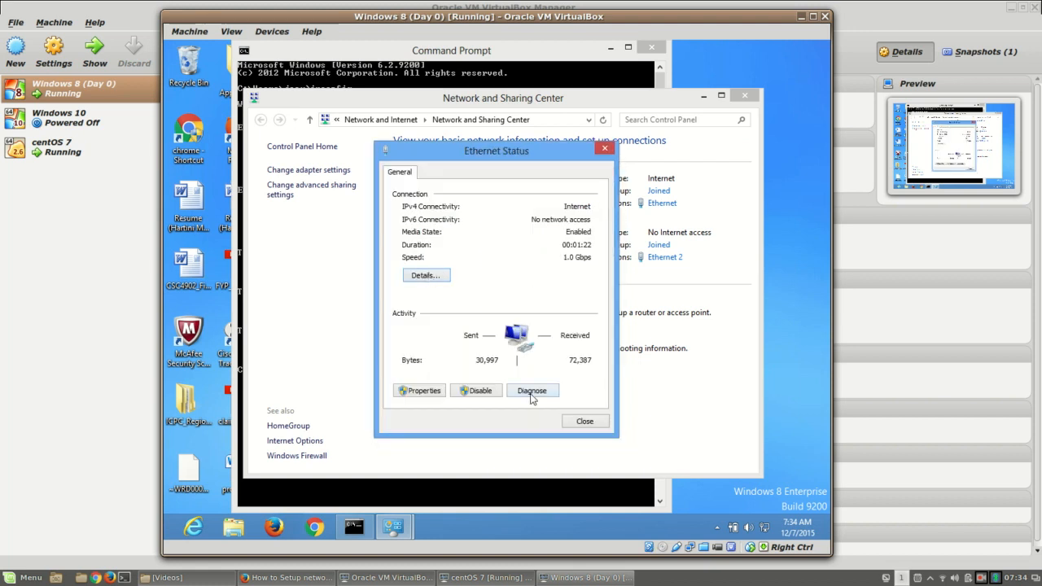
Step: Confirm Ethernet's IPv4 properties obtain an address automatically, then cancel and close the windows unchanged
{"action": "left_click", "coordinate": [433, 397]}
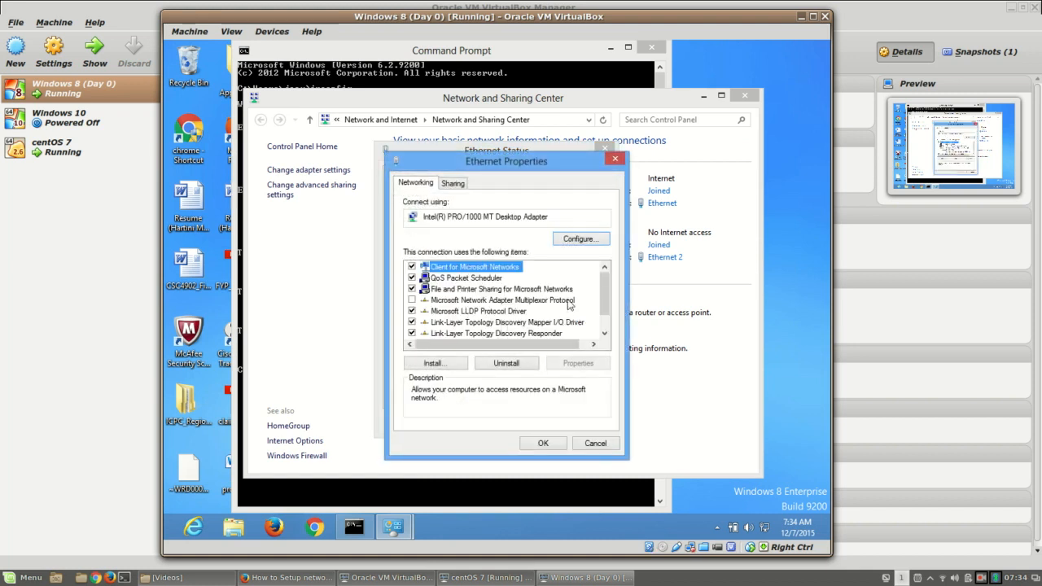
{"action": "scroll", "coordinate": [600, 337], "scroll_direction": "down", "scroll_amount": 1}
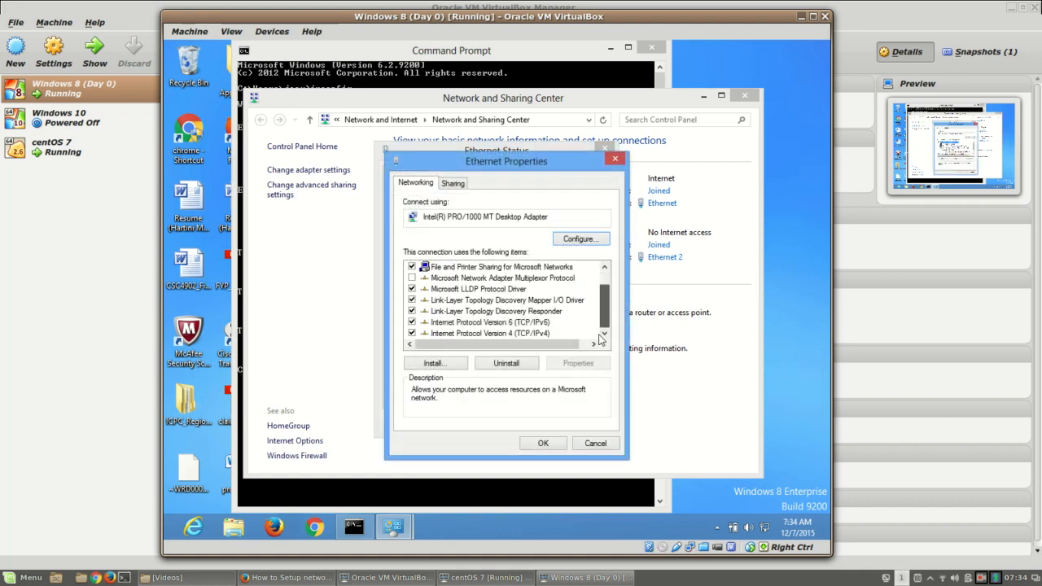
{"action": "left_click", "coordinate": [544, 334]}
{"action": "left_click", "coordinate": [582, 366]}
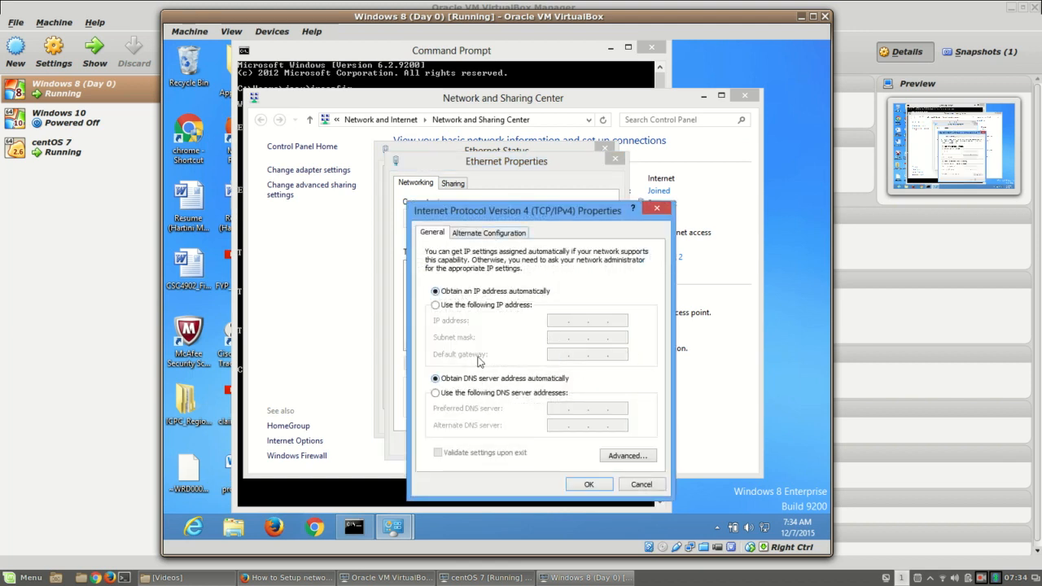
{"action": "left_click", "coordinate": [507, 234]}
{"action": "left_click", "coordinate": [643, 485]}
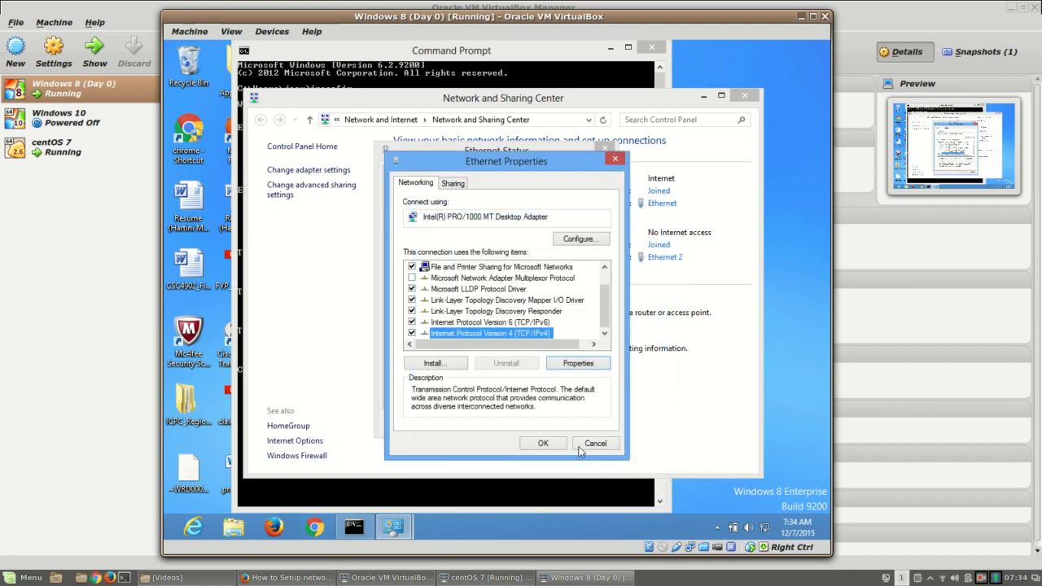
{"action": "left_click", "coordinate": [595, 443]}
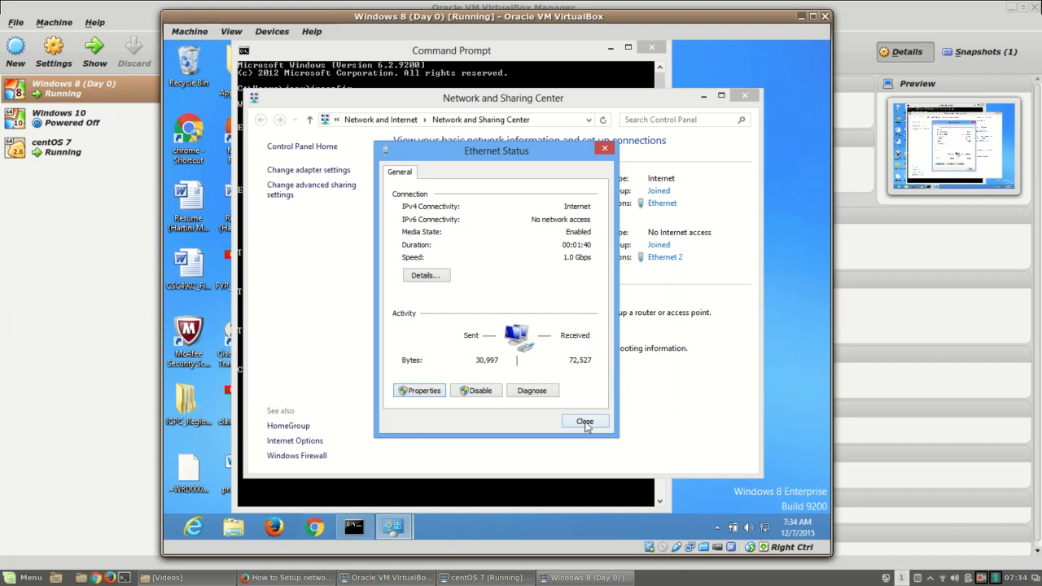
{"action": "left_click", "coordinate": [585, 422]}
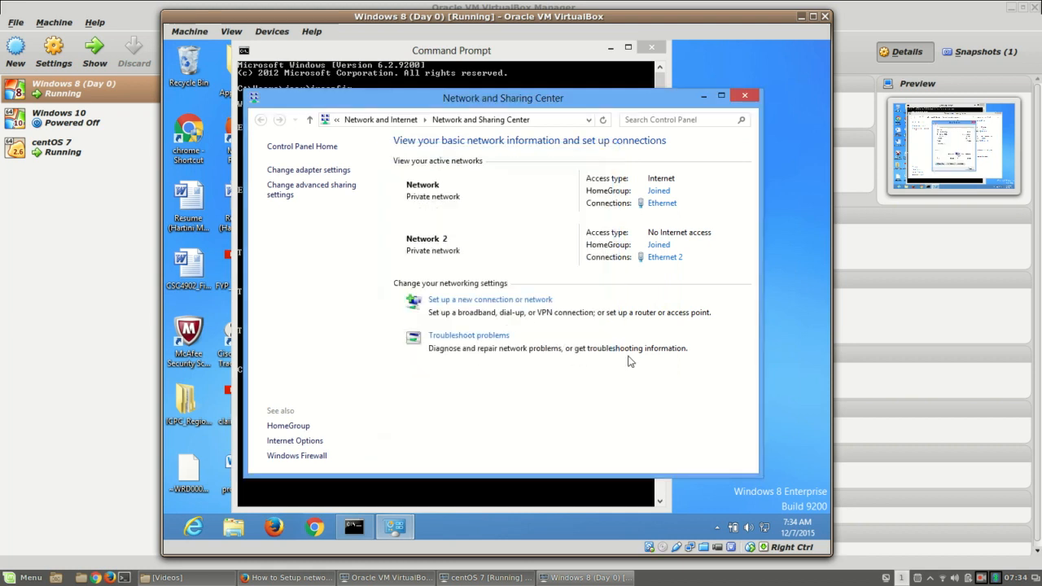
Step: Review Ethernet 2's static IPv4: 192.168.56.100, mask 255.255.255.0, gateway 192.168.56.1
{"action": "left_click", "coordinate": [668, 256]}
{"action": "left_click", "coordinate": [425, 390]}
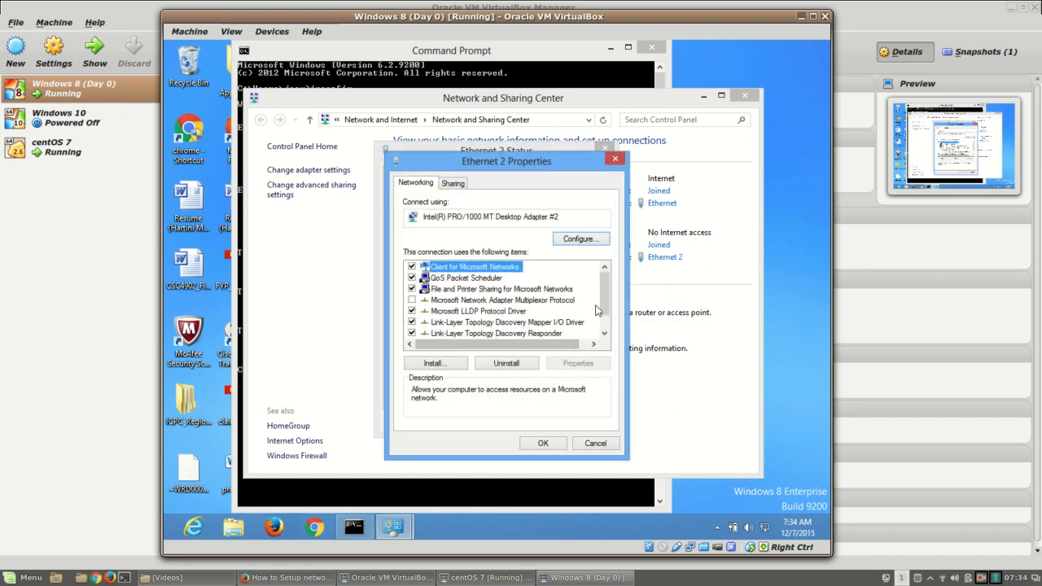
{"action": "scroll", "coordinate": [597, 310], "scroll_direction": "down", "scroll_amount": 1}
{"action": "left_click", "coordinate": [543, 334]}
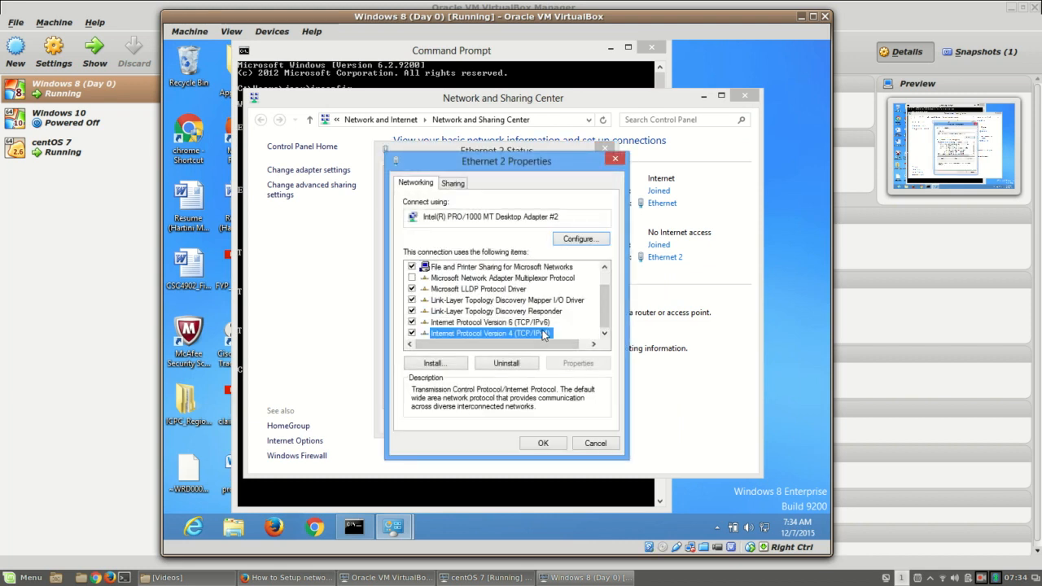
{"action": "left_click", "coordinate": [580, 364]}
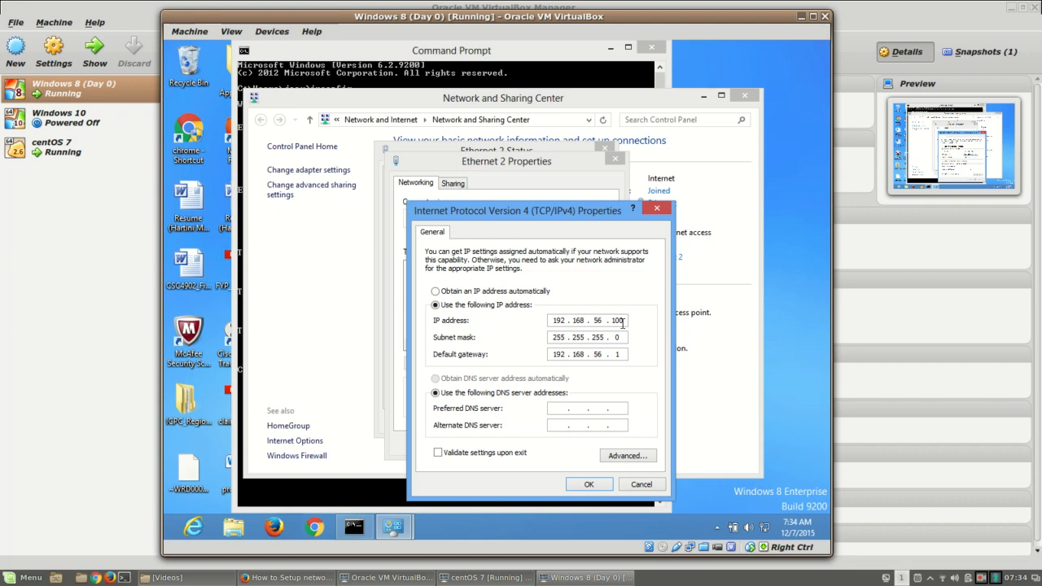
{"action": "left_click_drag", "start_coordinate": [623, 321], "coordinate": [615, 320]}
{"action": "double_click", "coordinate": [550, 337]}
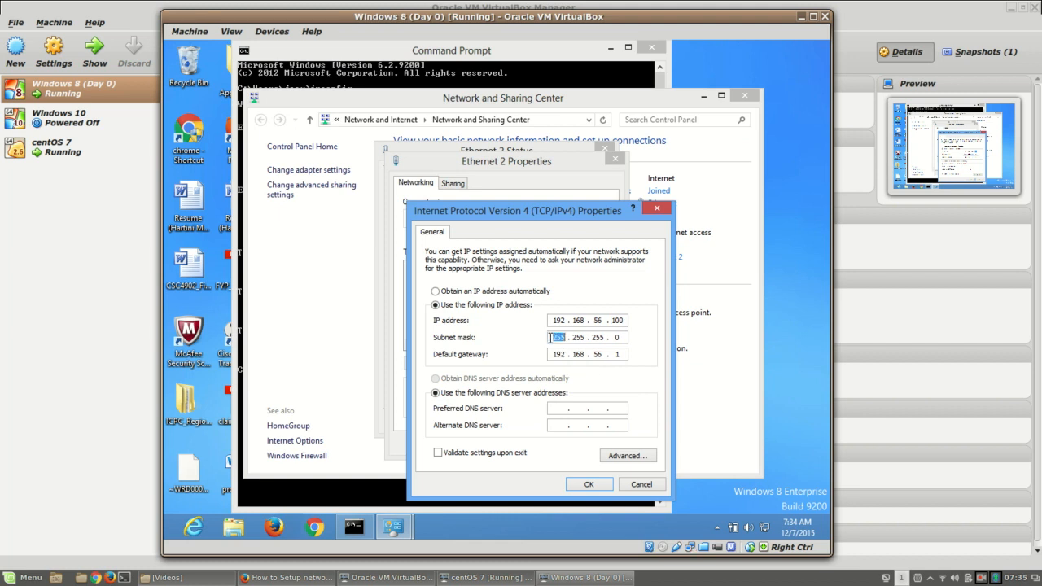
{"action": "left_click", "coordinate": [626, 337]}
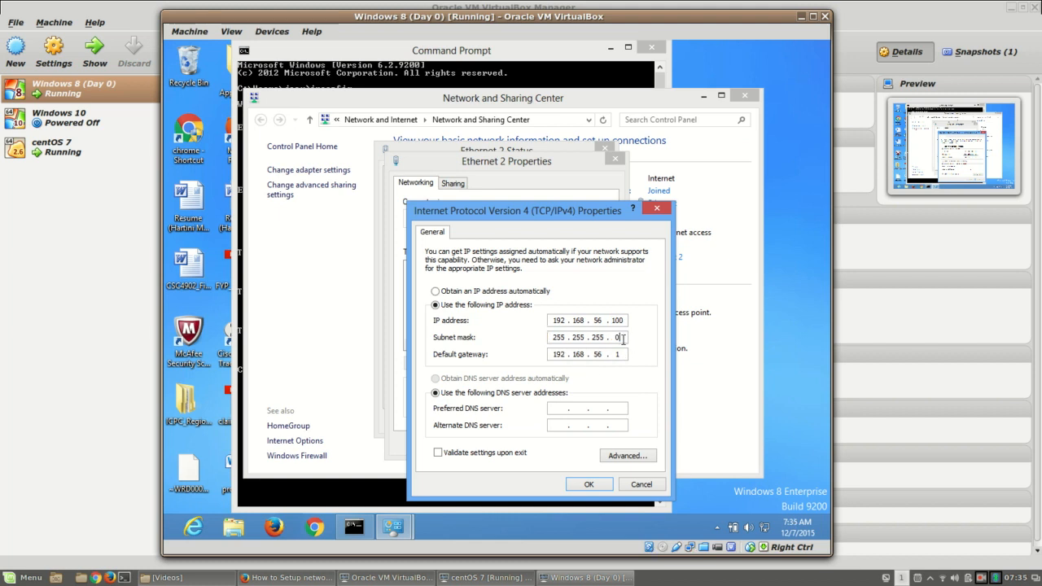
{"action": "double_click", "coordinate": [560, 354]}
{"action": "left_click", "coordinate": [622, 355]}
Step: Close the IPv4, properties, status and Network and Sharing Center windows without changes
{"action": "left_click", "coordinate": [641, 485]}
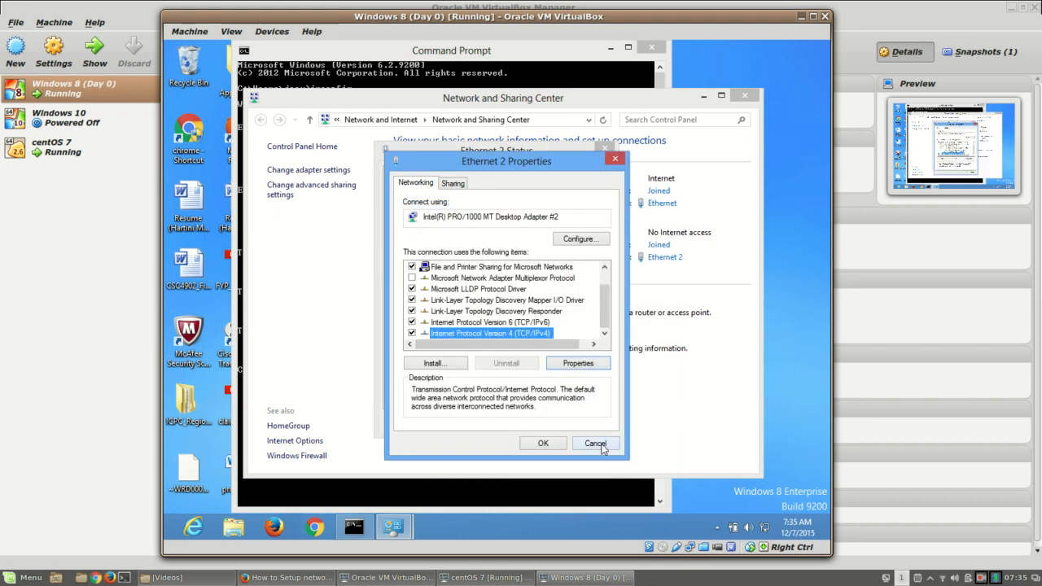
{"action": "left_click", "coordinate": [600, 444]}
{"action": "left_click", "coordinate": [584, 421]}
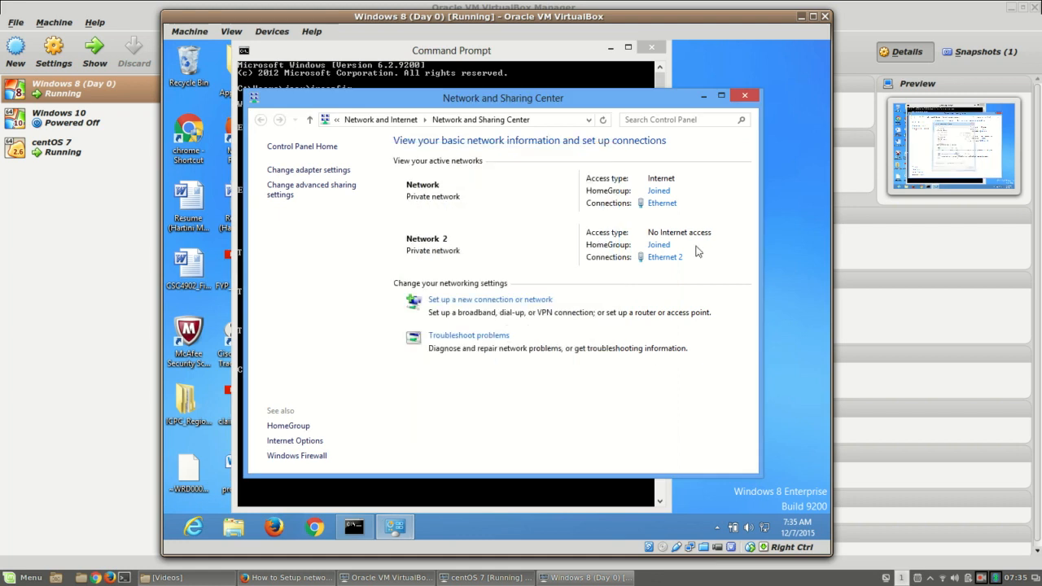
{"action": "left_click", "coordinate": [754, 97]}
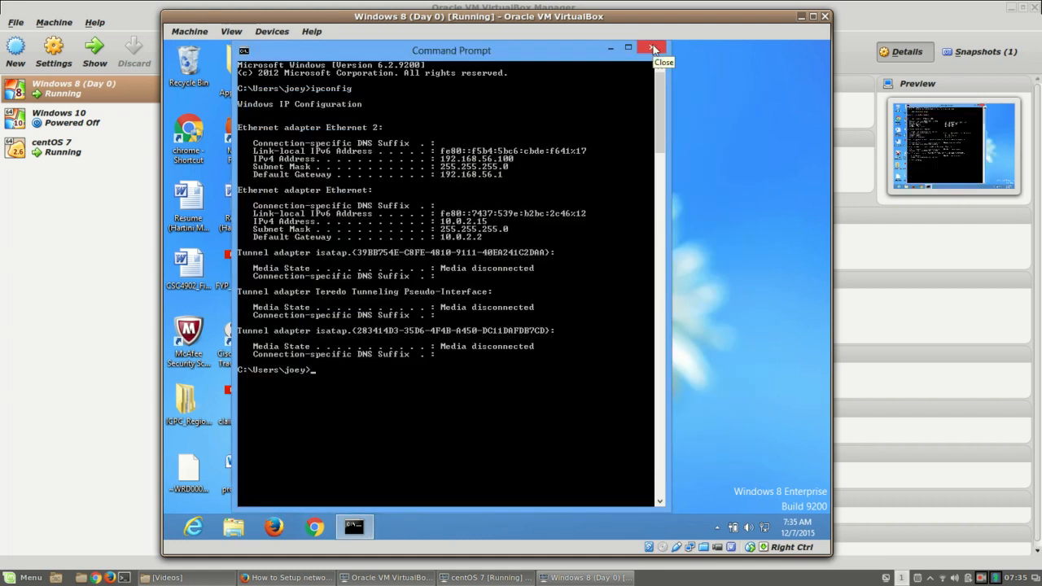
Step: Ping 192.168.56.103 from the Windows 8 Command Prompt, getting 4 replies with 0% loss
{"action": "type", "text": "ping 192.168."}
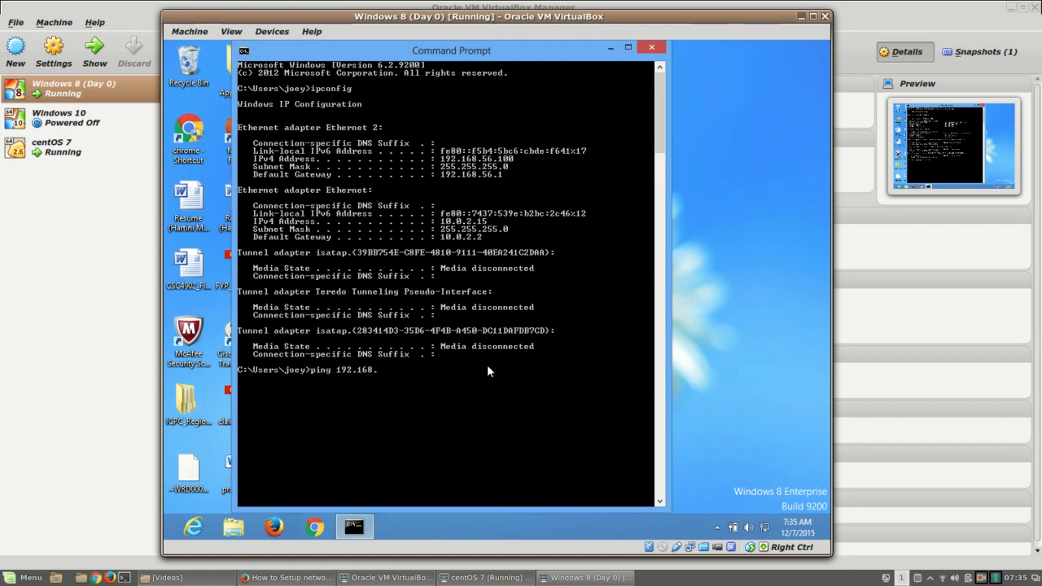
{"action": "left_click", "coordinate": [491, 578]}
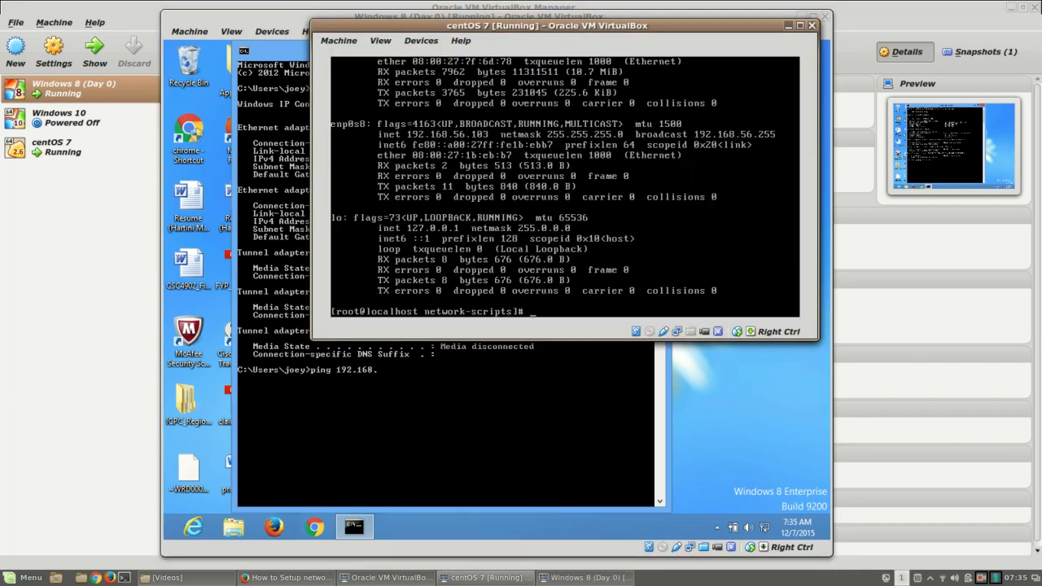
{"action": "left_click_drag", "start_coordinate": [599, 35], "coordinate": [794, 92]}
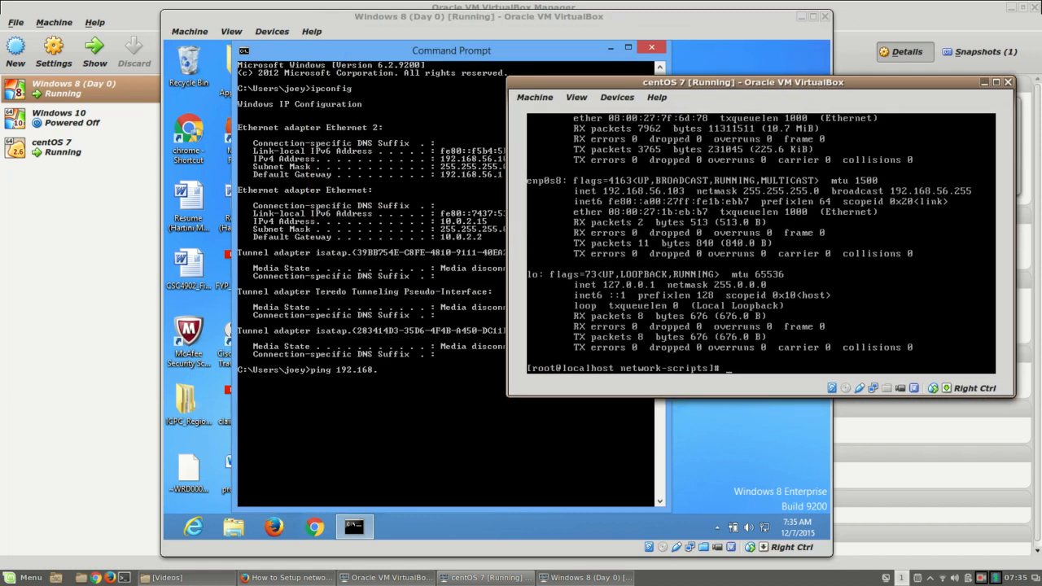
{"action": "left_click", "coordinate": [388, 414]}
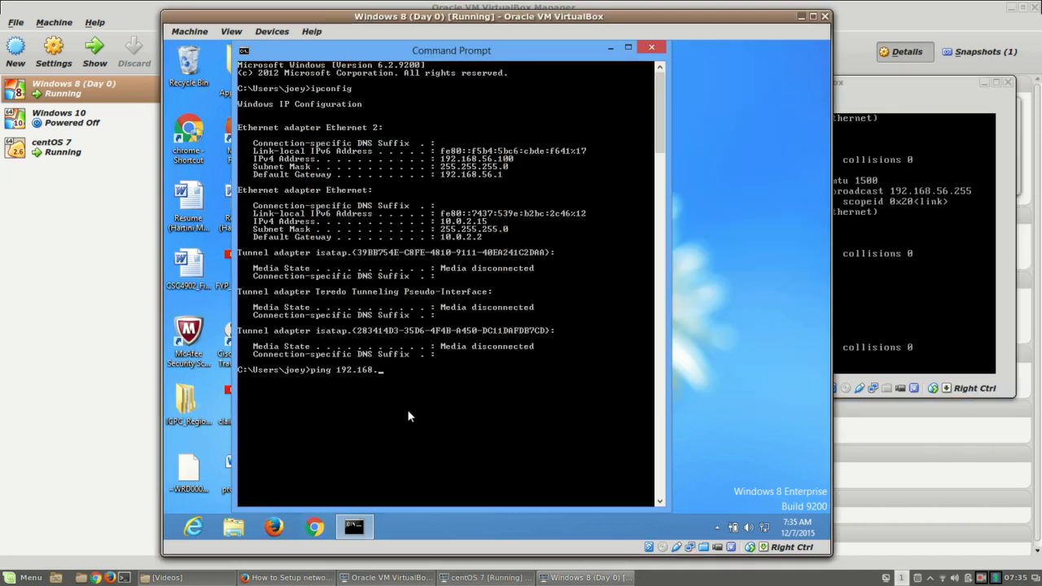
{"action": "type", "text": "56.103"}
{"action": "key", "text": "Return"}
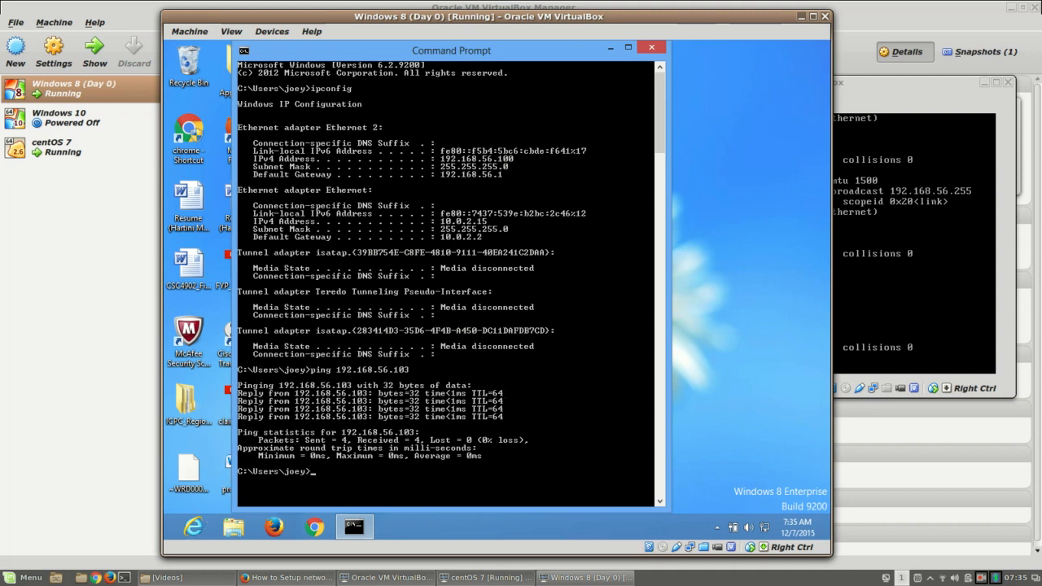
{"action": "left_click", "coordinate": [1022, 270]}
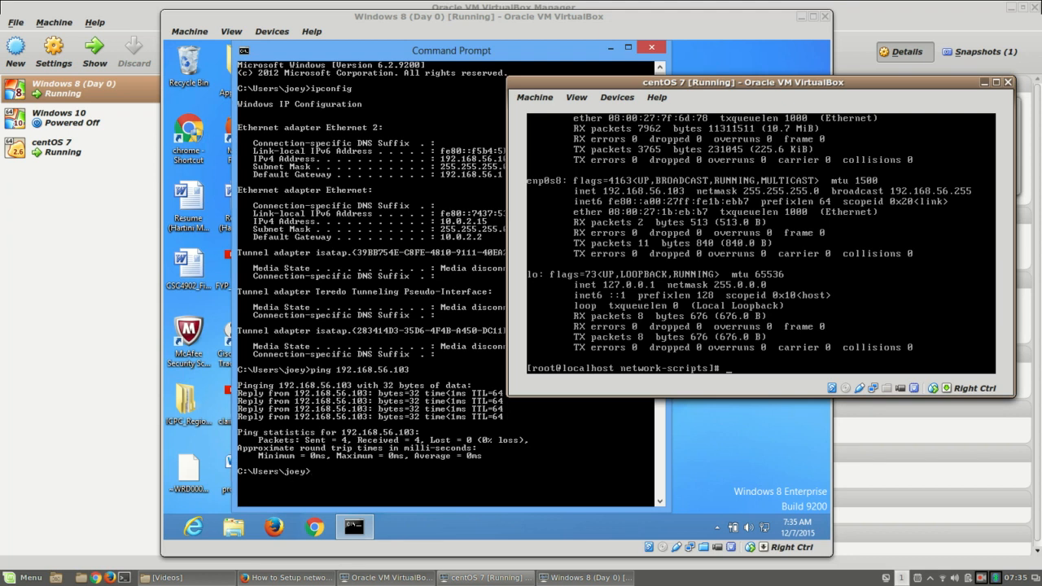
Step: Run 'systemctl status sshd' in the CentOS terminal, showing sshd enabled and active (running)
{"action": "type", "text": "i"}
{"action": "type", "text": "fcofn"}
{"action": "key", "text": "BackSpace"}
{"action": "key", "text": "BackSpace"}
{"action": "key", "text": "BackSpace"}
{"action": "key", "text": "BackSpace"}
{"action": "key", "text": "BackSpace"}
{"action": "key", "text": "BackSpace"}
{"action": "type", "text": "systemcl"}
{"action": "type", "text": "l "}
{"action": "type", "text": "statu"}
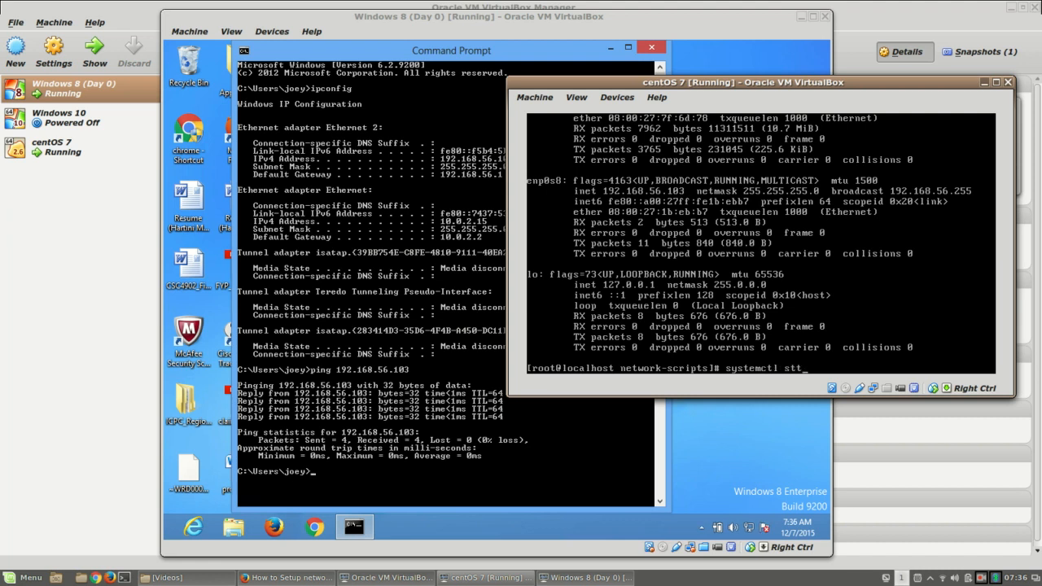
{"action": "type", "text": "s sshd"}
{"action": "key", "text": "Return"}
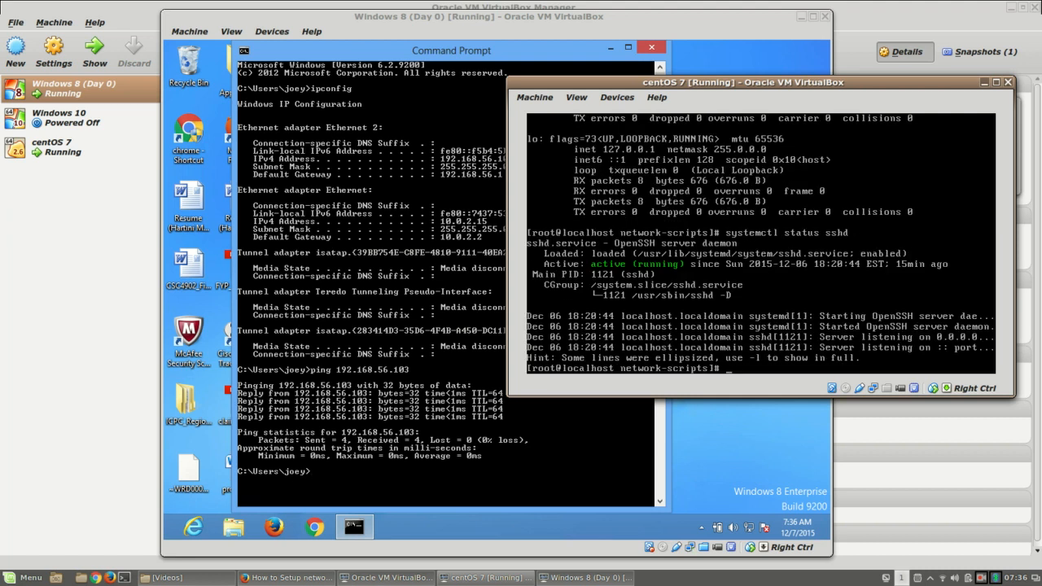
{"action": "key", "text": "Up"}
{"action": "key", "text": "BackSpace"}
{"action": "key", "text": "Return"}
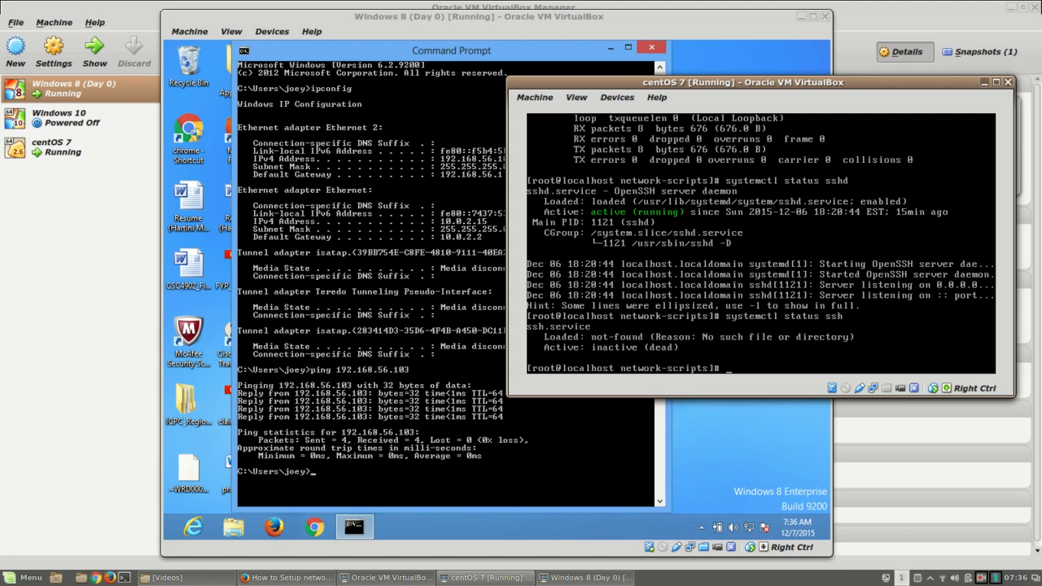
{"action": "key", "text": "Up"}
{"action": "type", "text": "d"}
{"action": "key", "text": "Return"}
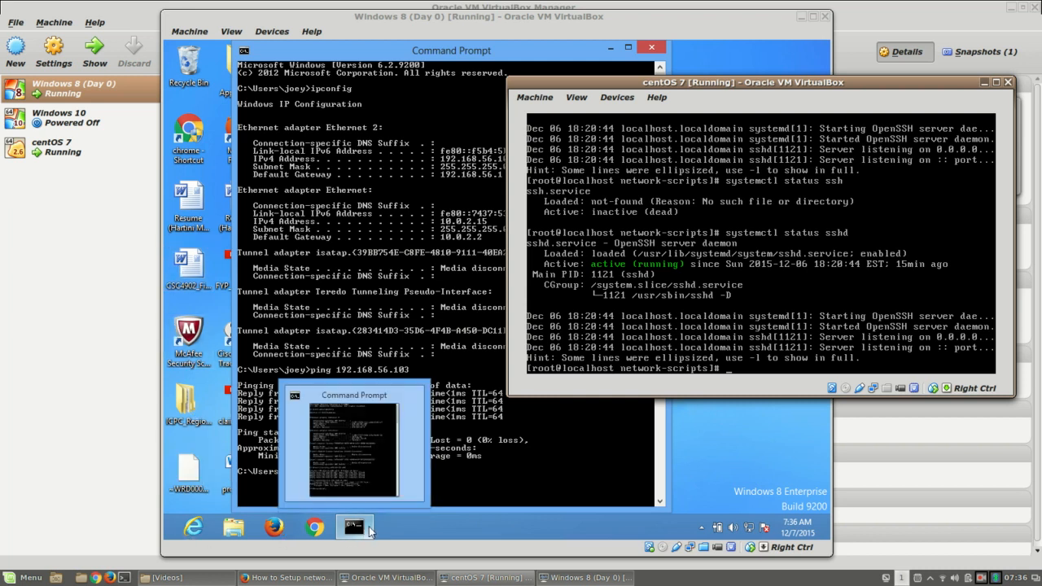
Step: In the Windows 8 Command Prompt, telnet to 192.168.56.103:22 to test SSH access
{"action": "left_click", "coordinate": [503, 473]}
{"action": "left_click_drag", "start_coordinate": [416, 51], "coordinate": [542, 53]}
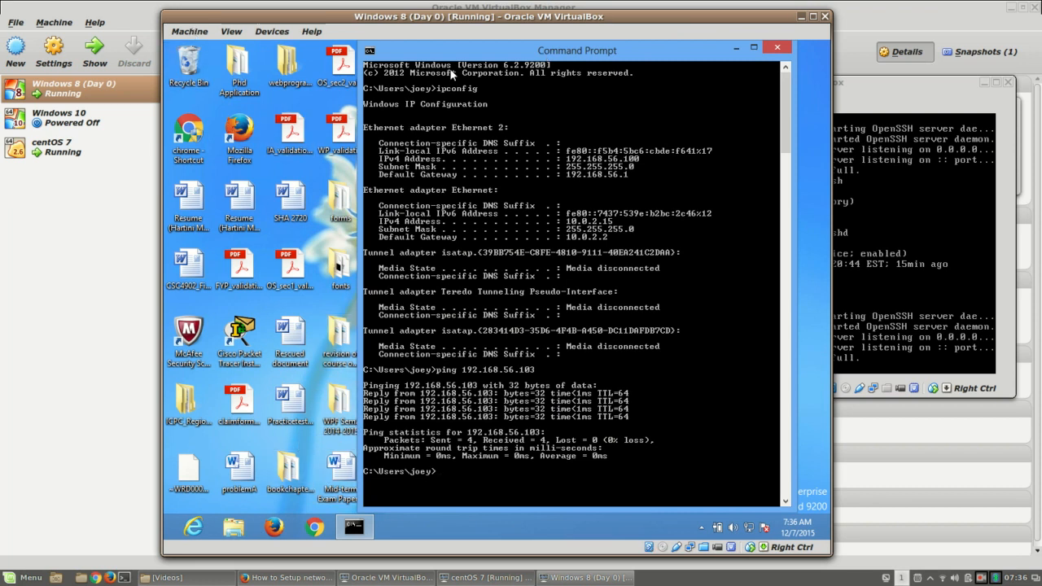
{"action": "left_click_drag", "start_coordinate": [462, 57], "coordinate": [493, 48]}
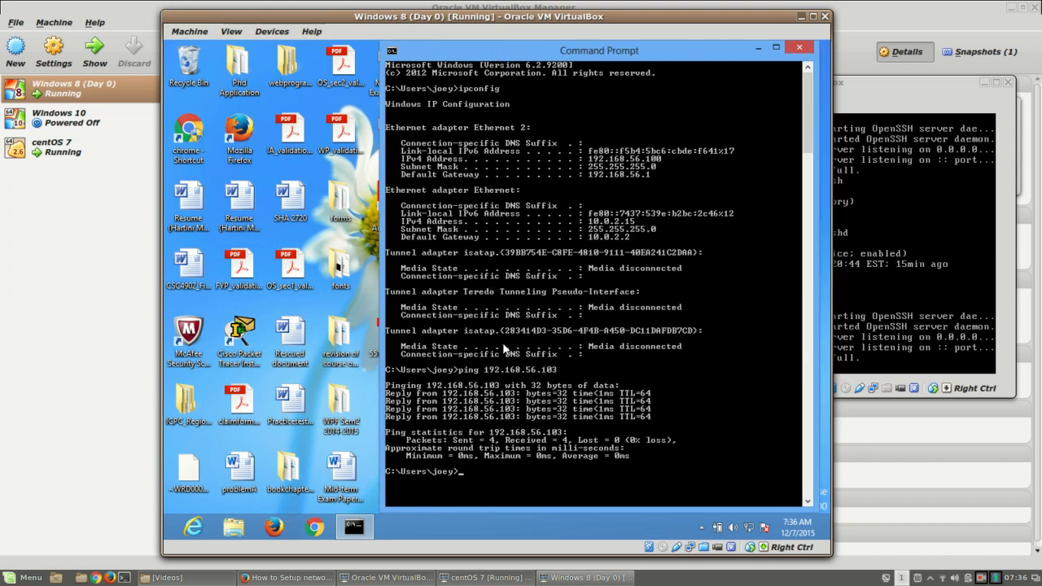
{"action": "type", "text": "elnet 192.168.56"}
{"action": "type", "text": ".103"}
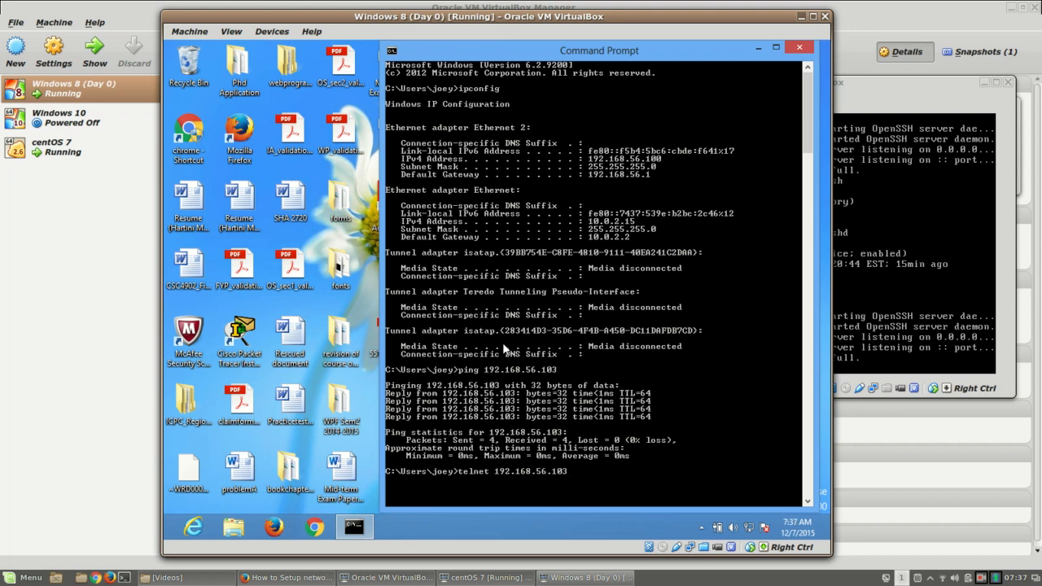
{"action": "type", "text": ":22"}
{"action": "key", "text": "Return"}
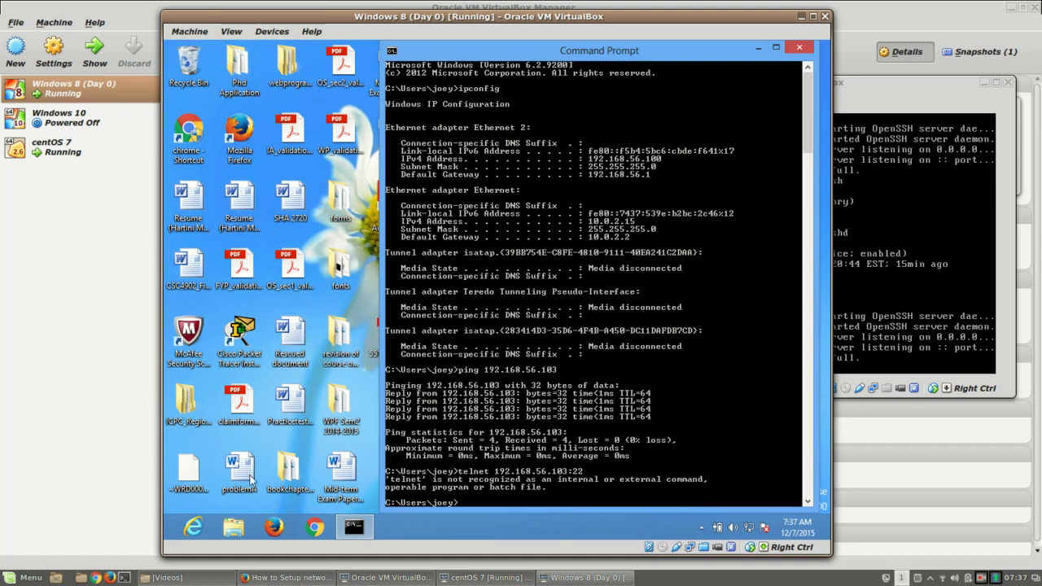
{"action": "left_click", "coordinate": [435, 535]}
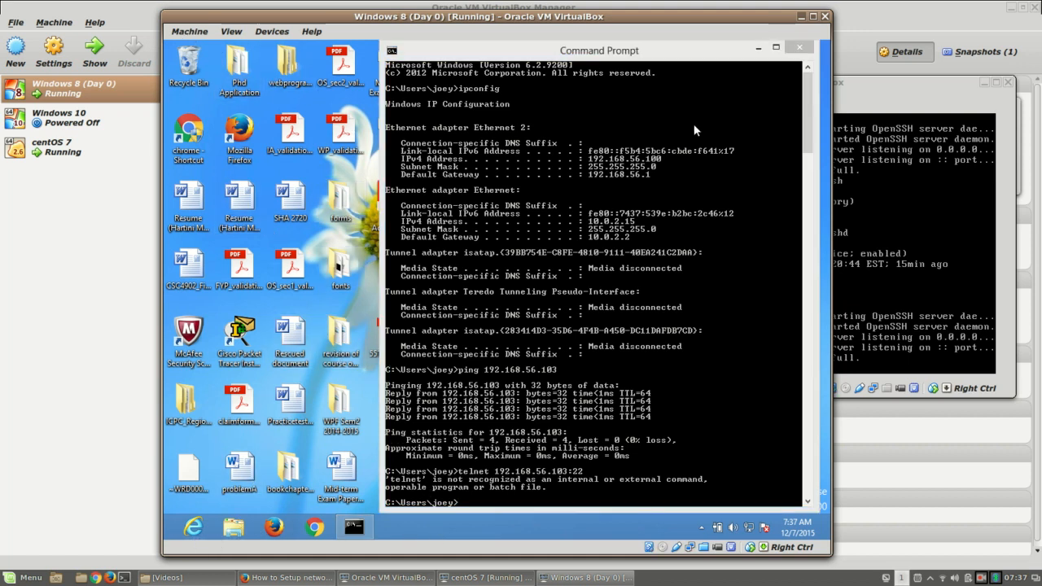
Step: Minimize the Command Prompt, search Apps for 'ssh', cancel, and return to the centOS console
{"action": "left_click", "coordinate": [758, 49]}
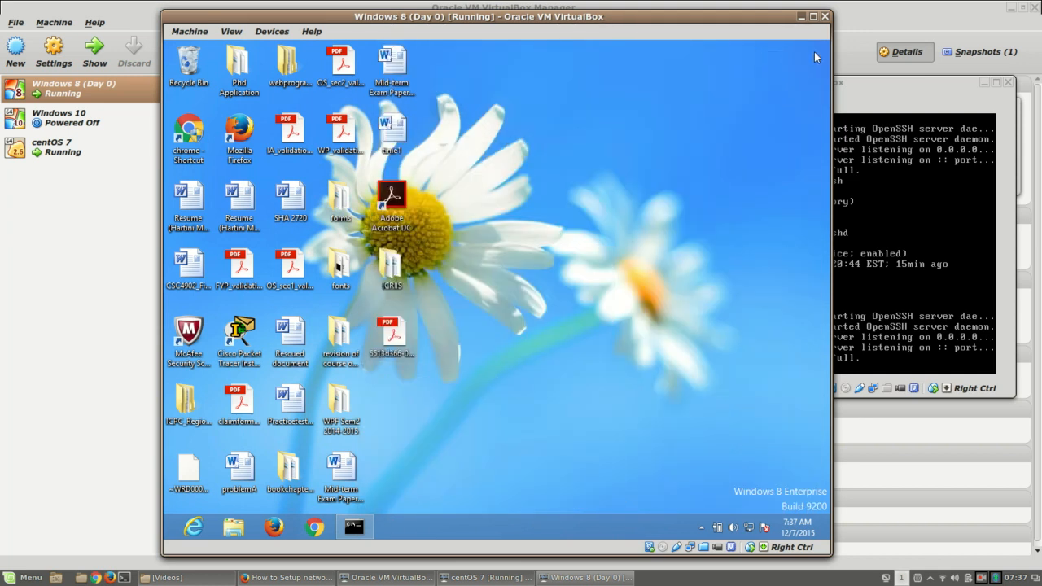
{"action": "mouse_move", "coordinate": [827, 43]}
{"action": "left_click", "coordinate": [805, 156]}
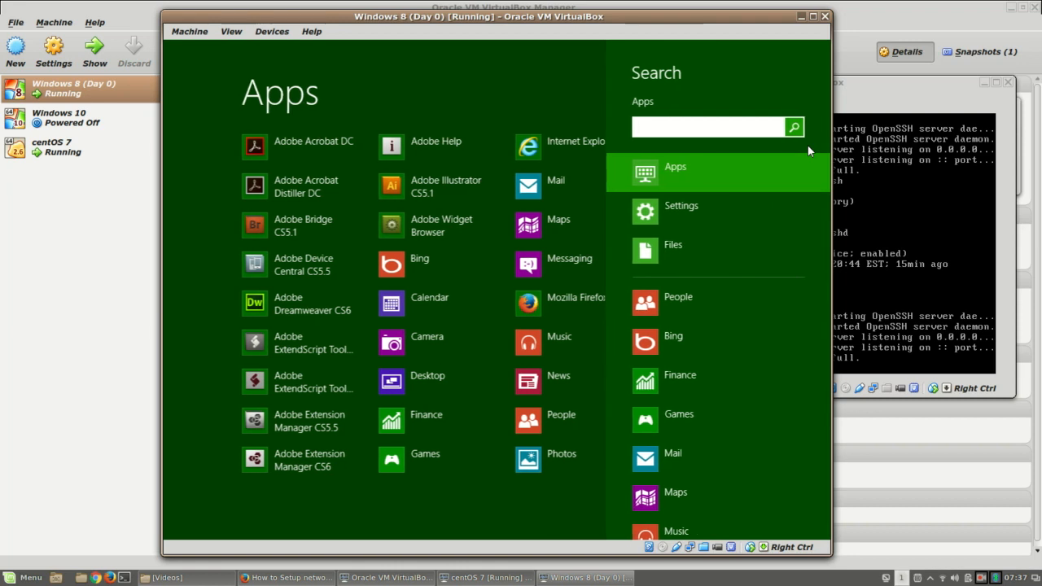
{"action": "type", "text": "ssh"}
{"action": "key", "text": "BackSpace"}
{"action": "key", "text": "BackSpace"}
{"action": "key", "text": "BackSpace"}
{"action": "key", "text": "Escape"}
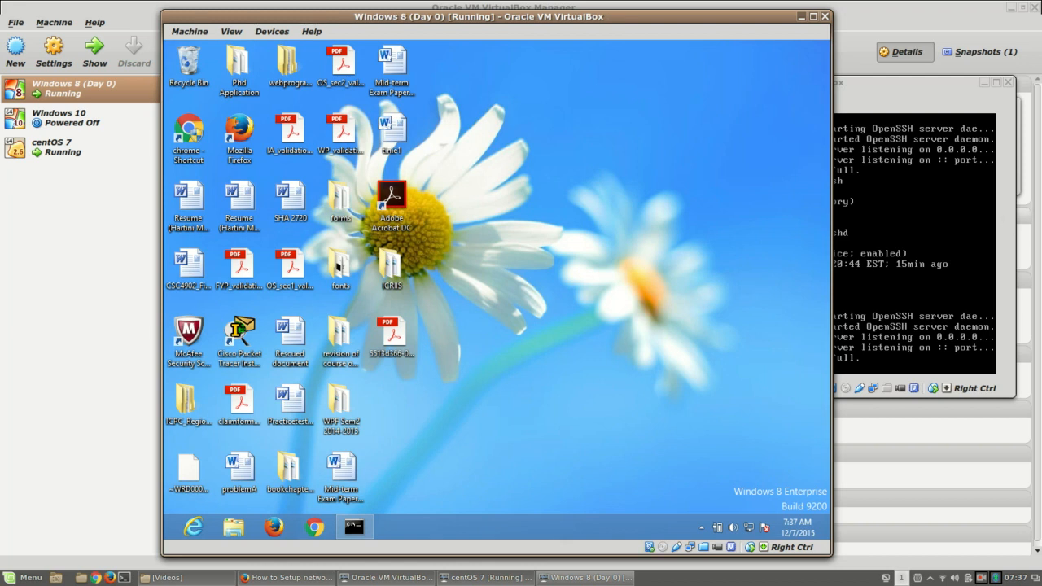
{"action": "key", "text": "alt+Tab"}
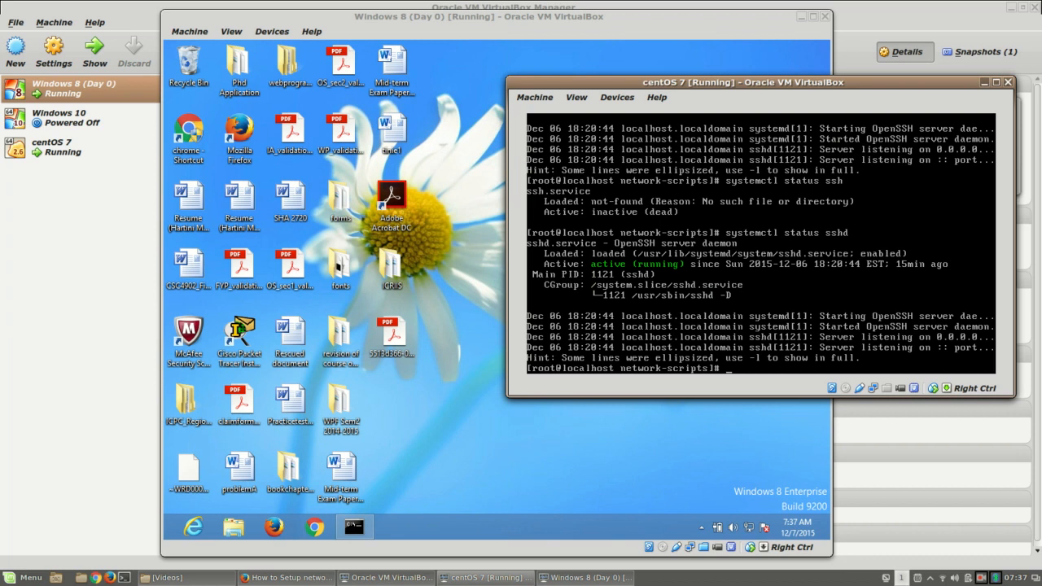
Step: Try installing Apache with yum under the package names 'apache2' and 'apache'
{"action": "type", "text": "yum install apache2"}
{"action": "key", "text": "Return"}
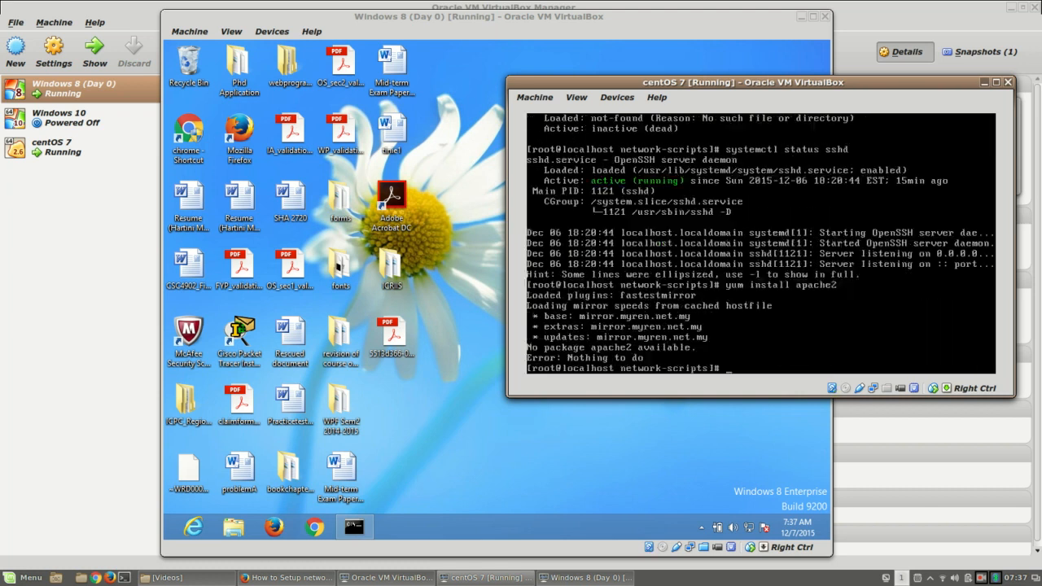
{"action": "type", "text": "yum install apache"}
{"action": "key", "text": "Return"}
Step: Install the httpd package with 'yum install httpd', confirming with y
{"action": "type", "text": "su"}
{"action": "key", "text": "BackSpace"}
{"action": "key", "text": "BackSpace"}
{"action": "type", "text": "hyu"}
{"action": "key", "text": "BackSpace"}
{"action": "key", "text": "BackSpace"}
{"action": "key", "text": "BackSpace"}
{"action": "type", "text": "yum install httpd"}
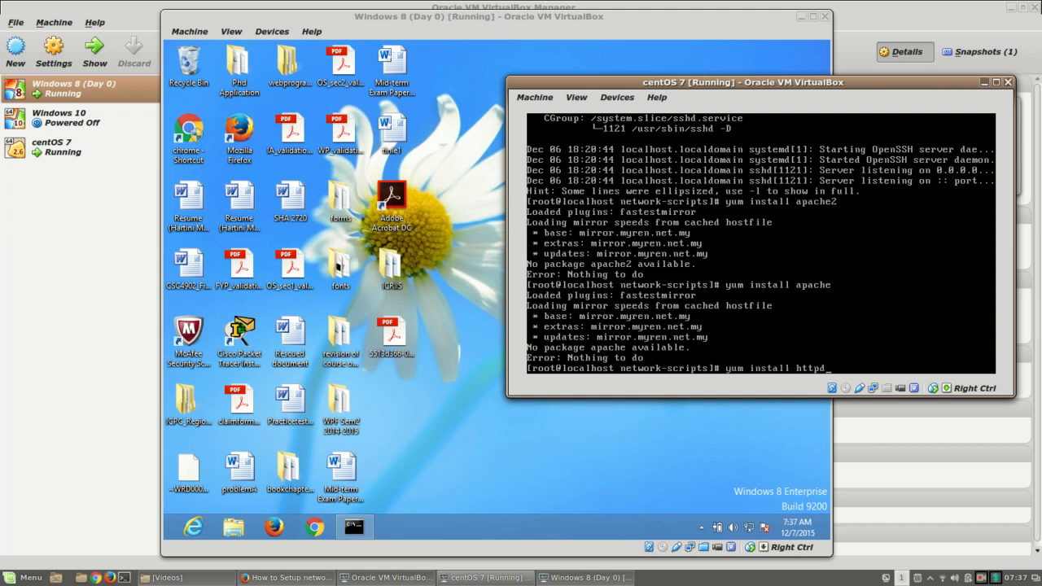
{"action": "key", "text": "Return"}
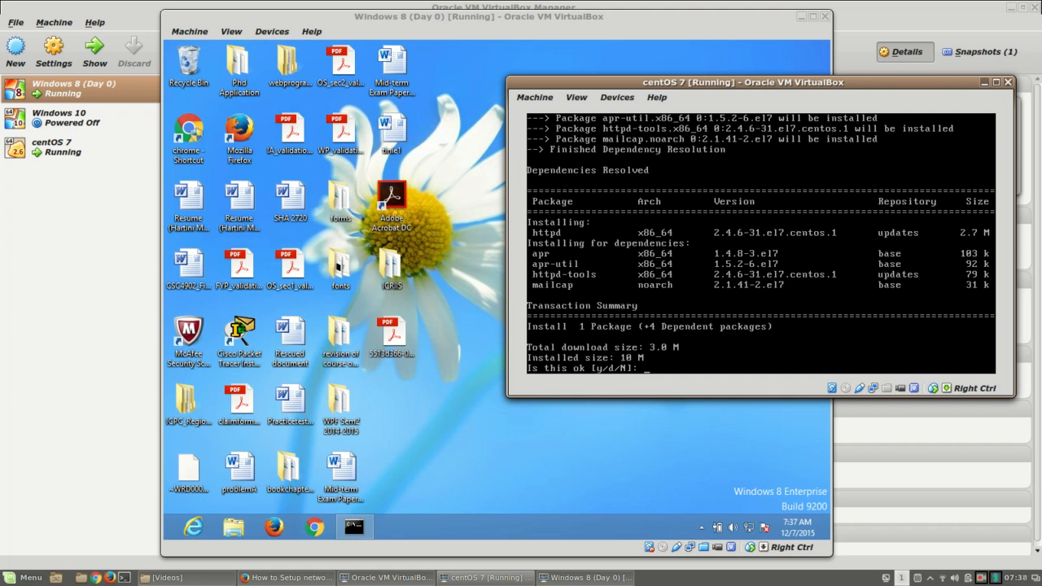
{"action": "type", "text": "y"}
{"action": "key", "text": "Return"}
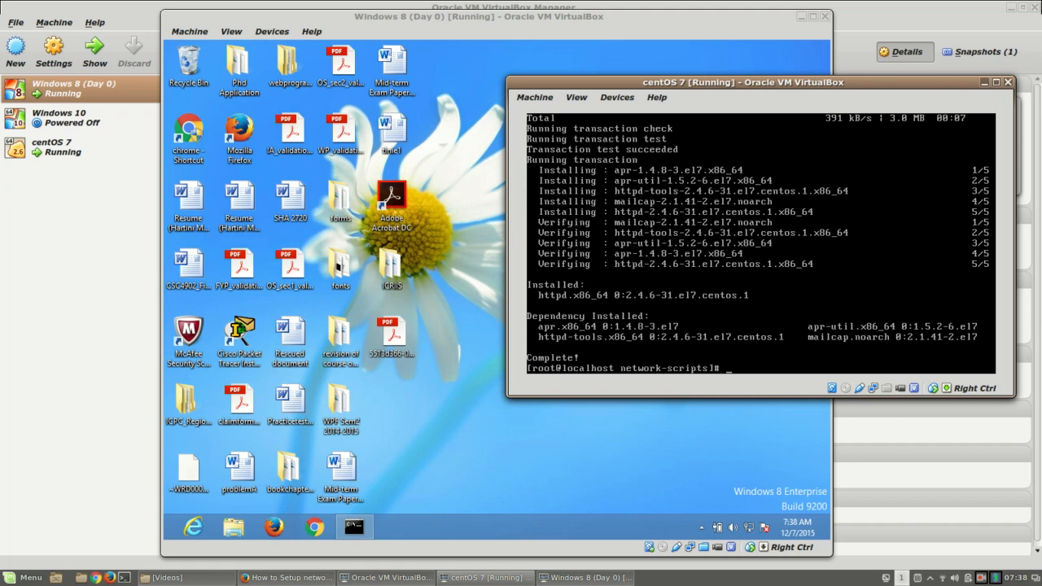
Step: Start httpd with 'systemctl start httpd' and confirm its status is active (running)
{"action": "type", "text": "systemctl "}
{"action": "type", "text": "httpd"}
{"action": "key", "text": "BackSpace"}
{"action": "key", "text": "BackSpace"}
{"action": "key", "text": "BackSpace"}
{"action": "key", "text": "BackSpace"}
{"action": "key", "text": "BackSpace"}
{"action": "type", "text": "tatus httpd"}
{"action": "key", "text": "Return"}
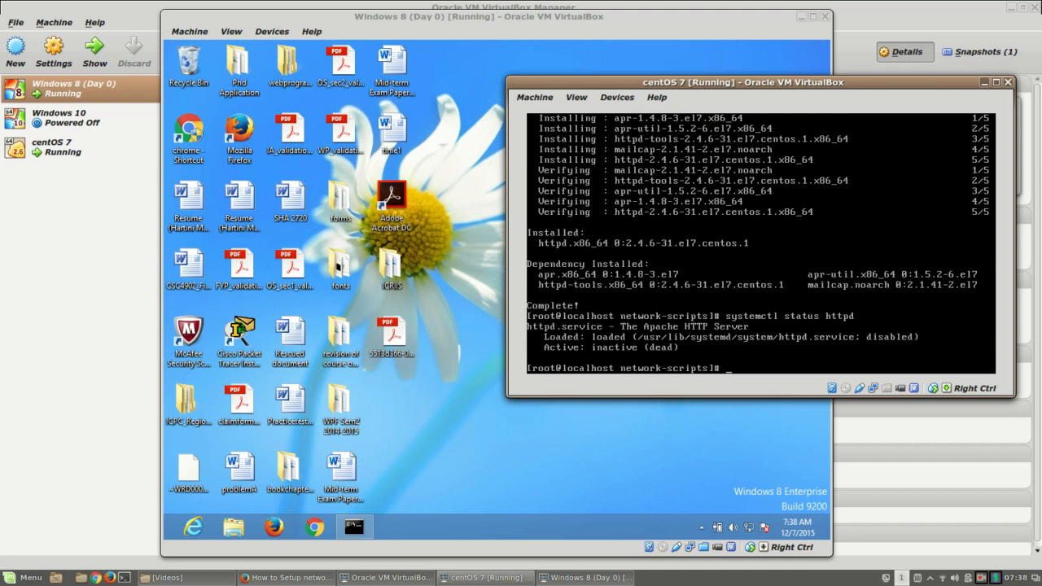
{"action": "key", "text": "Up"}
{"action": "key", "text": "BackSpace"}
{"action": "key", "text": "BackSpace"}
{"action": "key", "text": "BackSpace"}
{"action": "key", "text": "BackSpace"}
{"action": "key", "text": "BackSpace"}
{"action": "type", "text": "tart"}
{"action": "key", "text": "Return"}
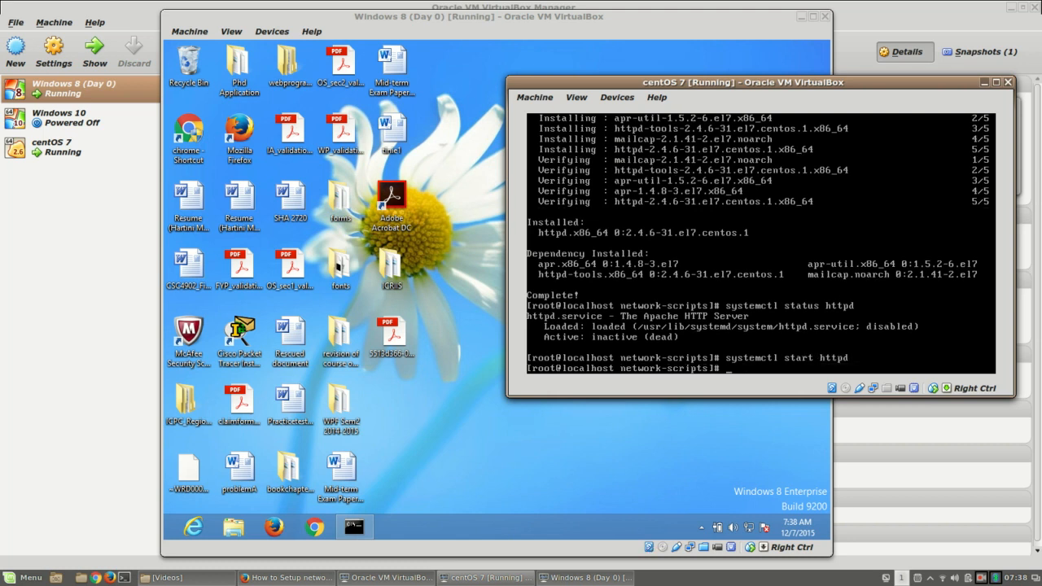
{"action": "key", "text": "Up"}
{"action": "key", "text": "Up"}
{"action": "key", "text": "Return"}
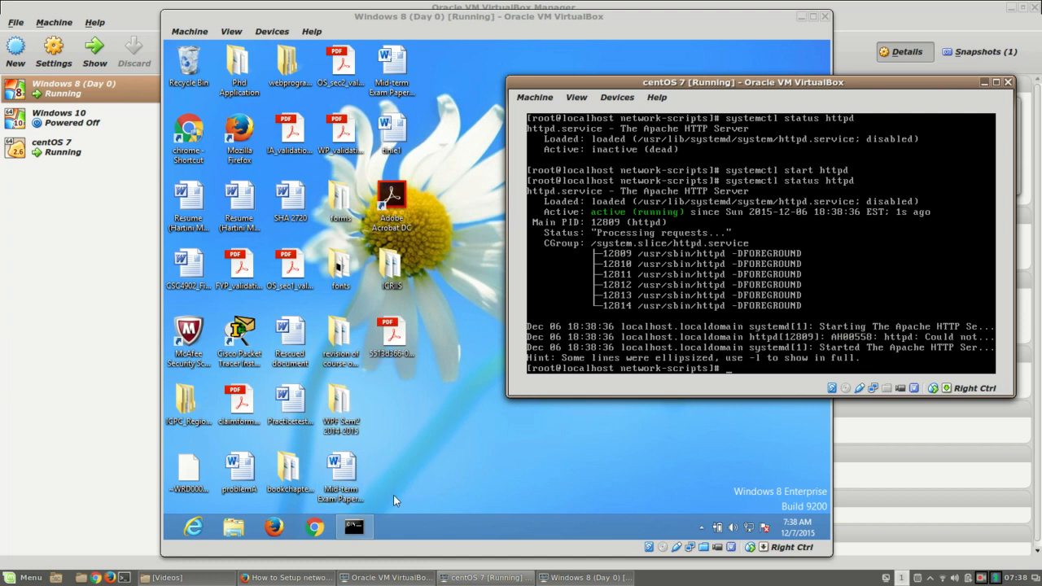
{"action": "left_click", "coordinate": [315, 528]}
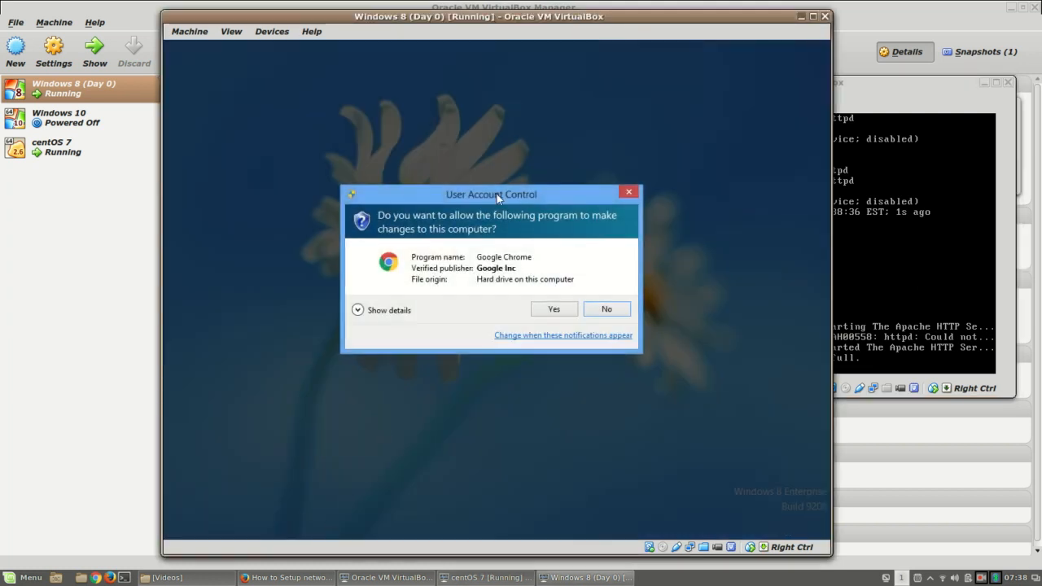
{"action": "left_click", "coordinate": [552, 310]}
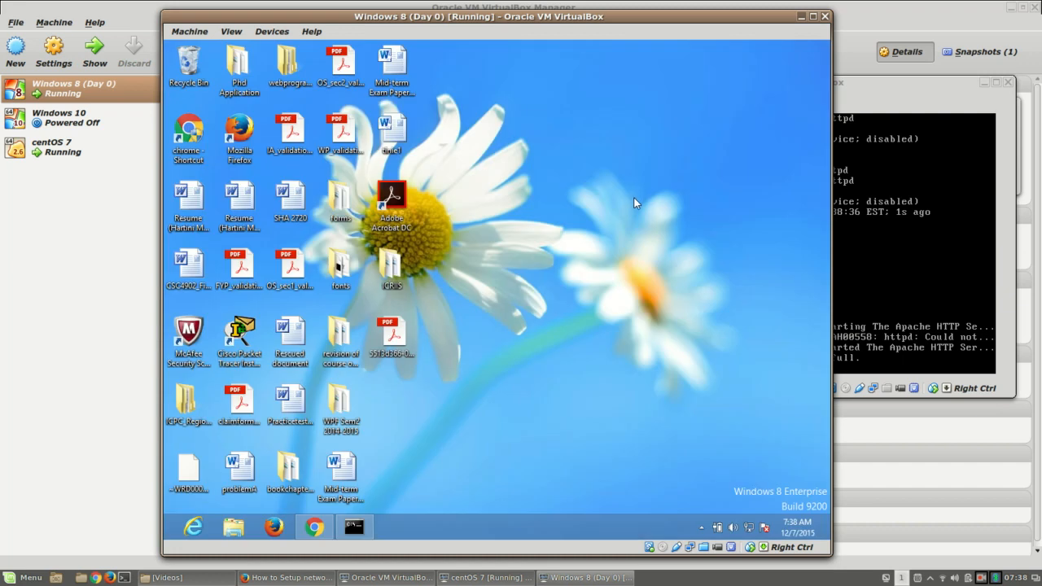
{"action": "left_click", "coordinate": [274, 527]}
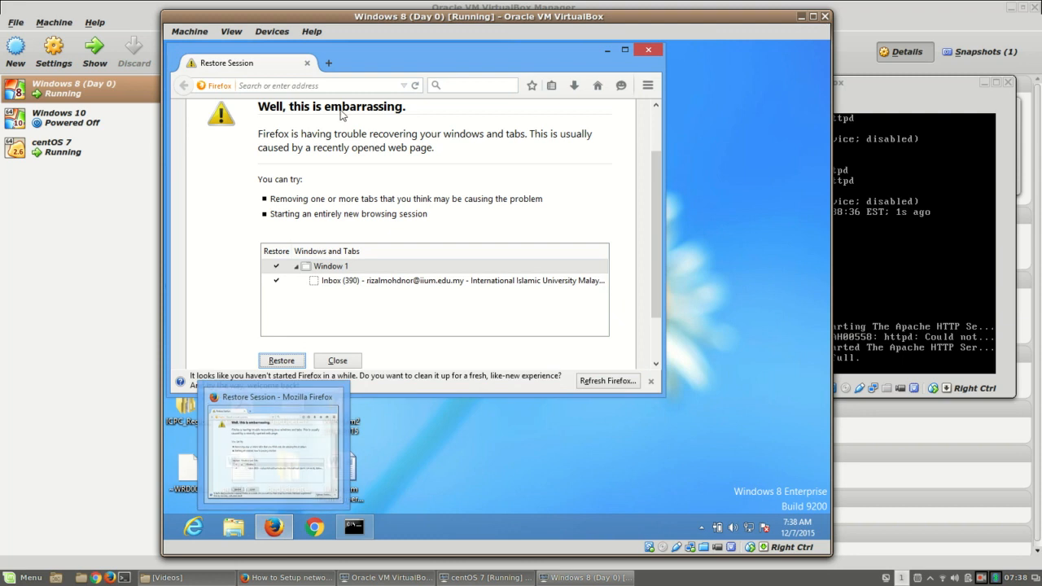
{"action": "left_click", "coordinate": [358, 86]}
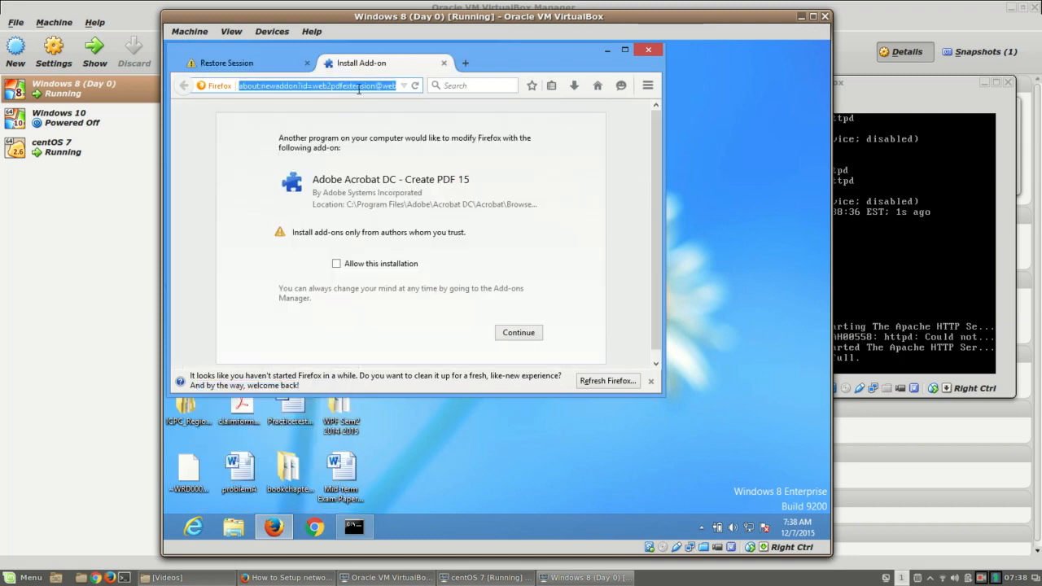
{"action": "type", "text": "192."}
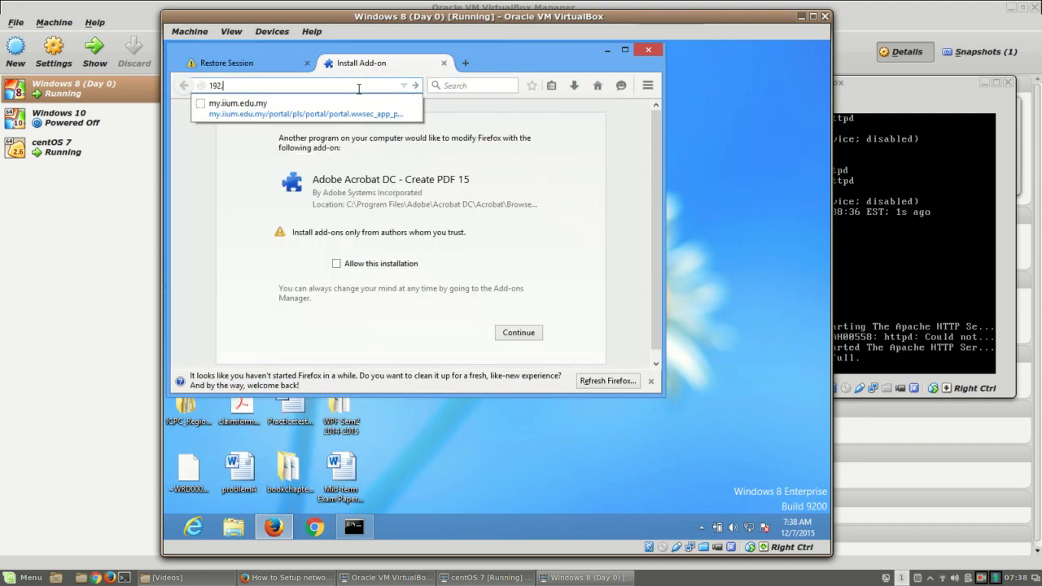
{"action": "type", "text": "168."}
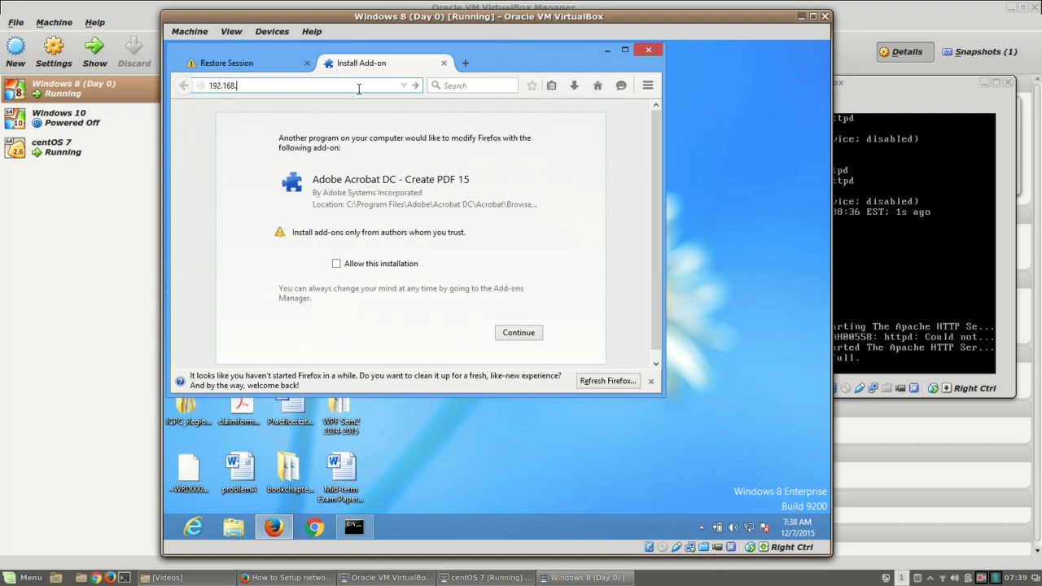
{"action": "type", "text": "56"}
{"action": "type", "text": "3"}
{"action": "key", "text": "Return"}
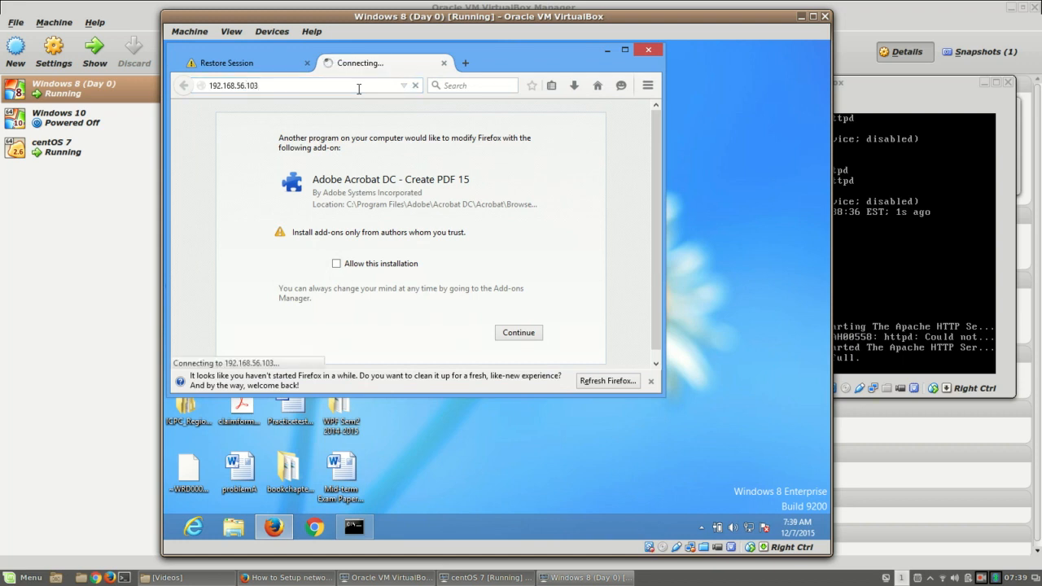
{"action": "left_click", "coordinate": [655, 380]}
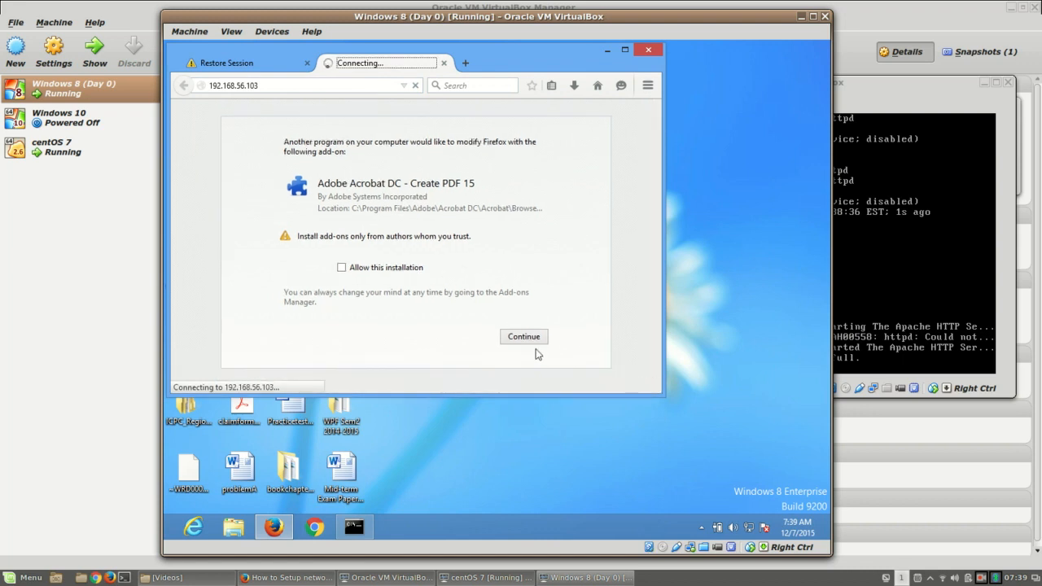
{"action": "left_click", "coordinate": [238, 63]}
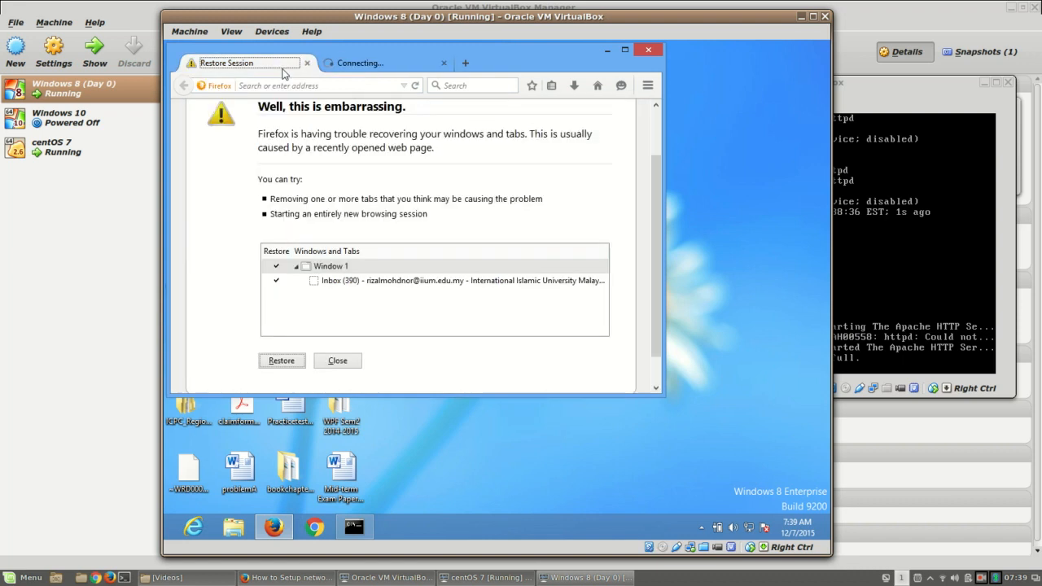
{"action": "left_click", "coordinate": [307, 62]}
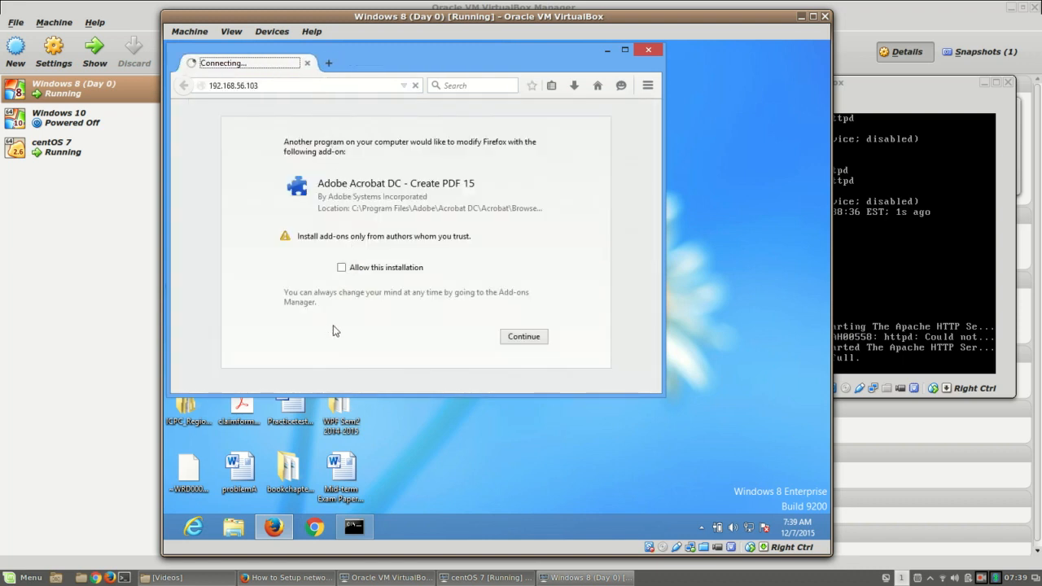
{"action": "left_click", "coordinate": [195, 531]}
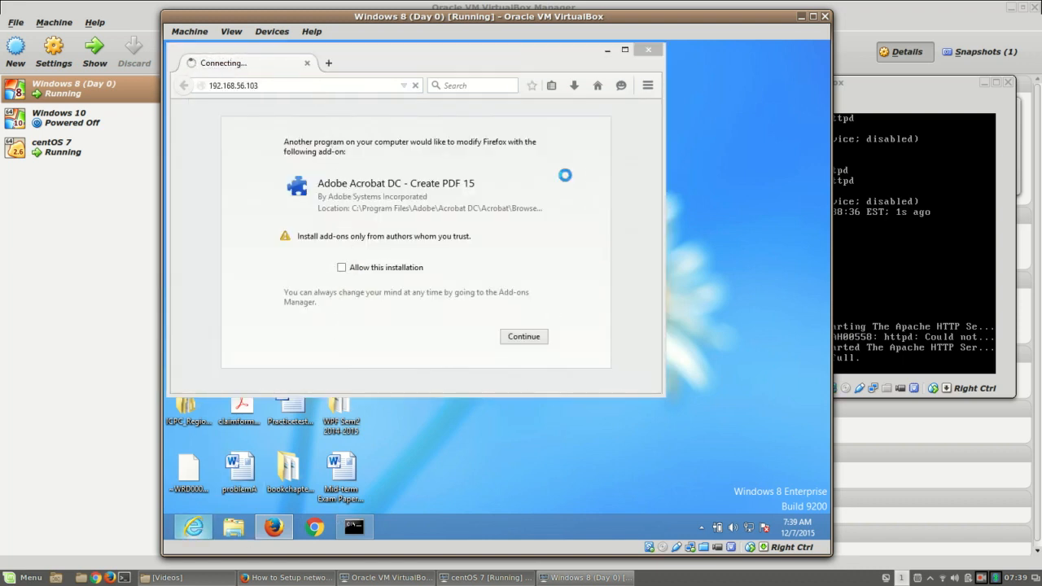
{"action": "left_click", "coordinate": [290, 72]}
{"action": "type", "text": "192.168.56"}
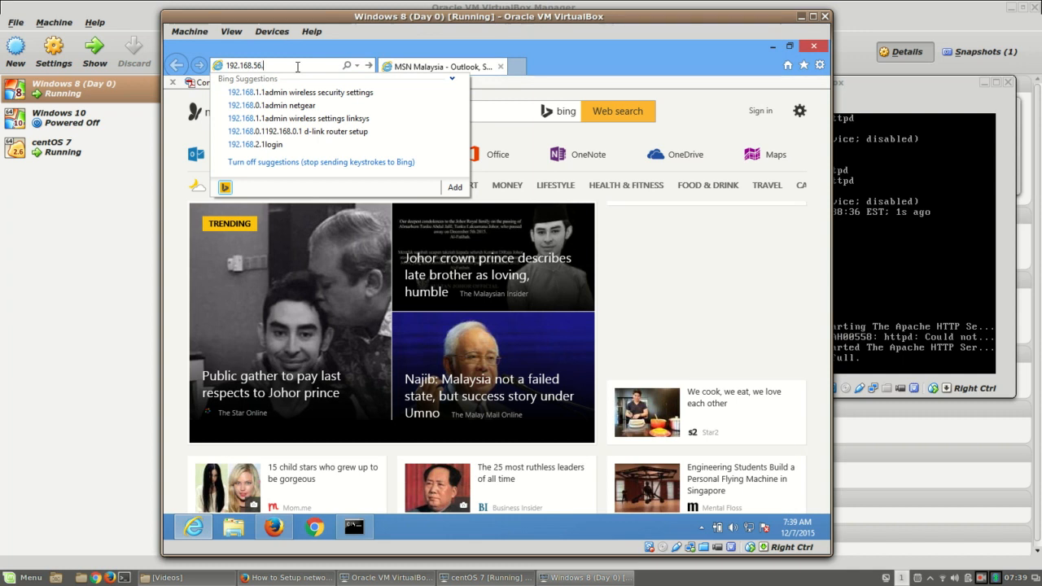
{"action": "type", "text": ".103"}
{"action": "key", "text": "Return"}
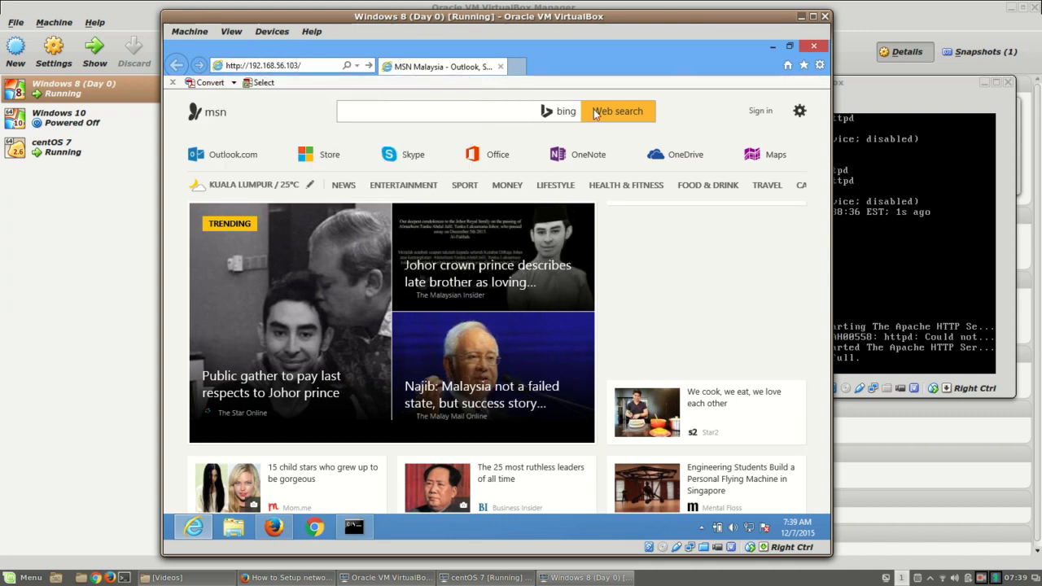
{"action": "left_click", "coordinate": [776, 46]}
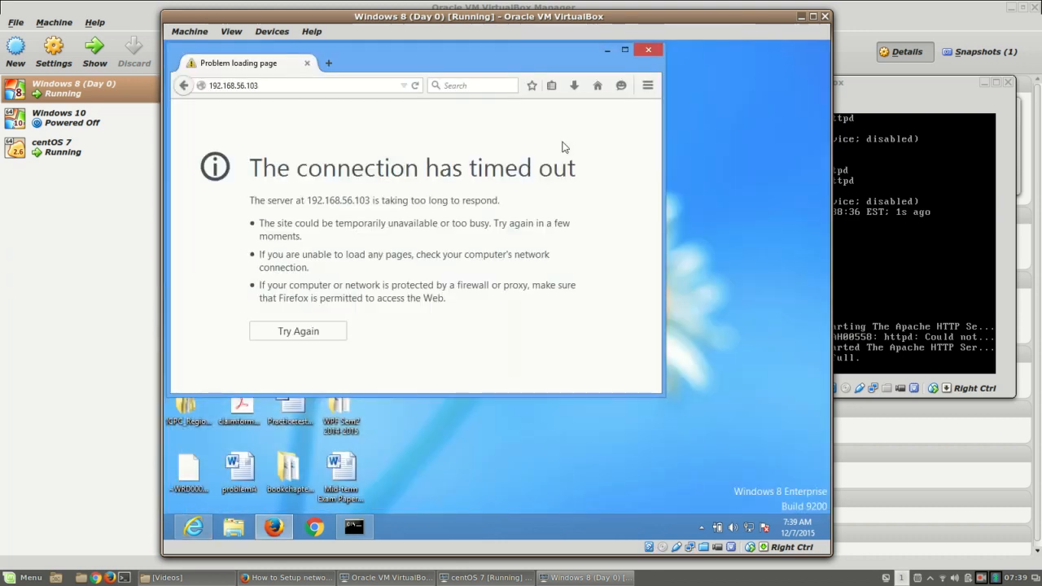
{"action": "left_click", "coordinate": [651, 51]}
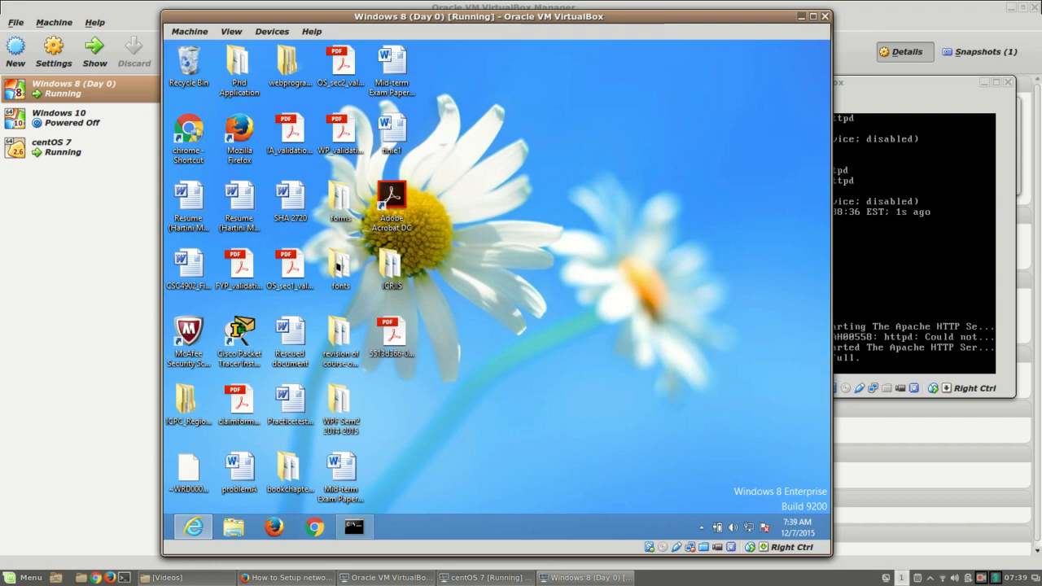
{"action": "left_click", "coordinate": [911, 259]}
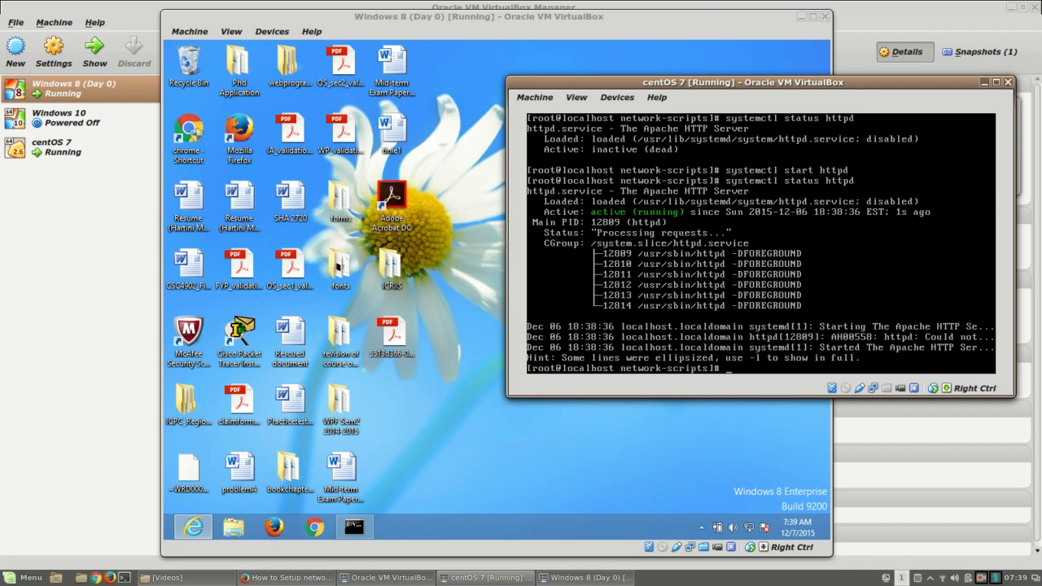
Step: Run 'telnet localhost:80' in the CentOS terminal, which reports telnet is not installed
{"action": "type", "text": "telnet localhost:80"}
{"action": "key", "text": "Return"}
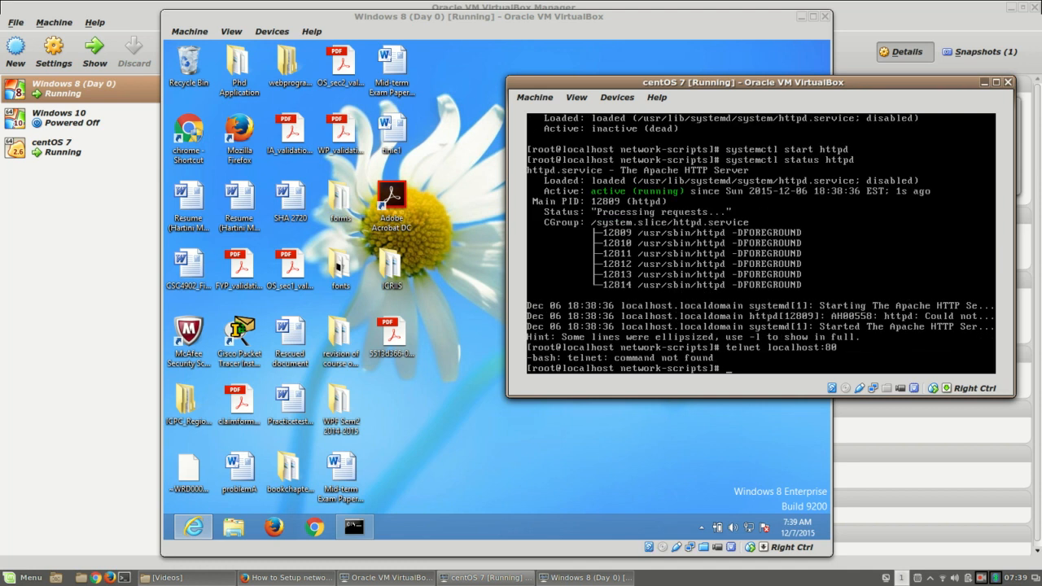
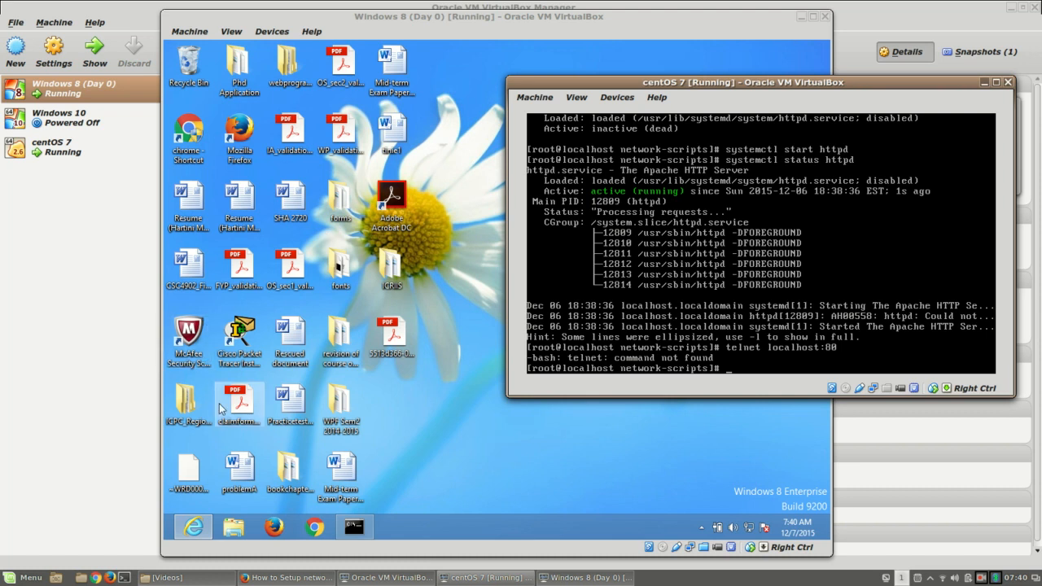
{"action": "left_click", "coordinate": [199, 526]}
{"action": "left_click", "coordinate": [204, 529]}
{"action": "left_click", "coordinate": [204, 528]}
{"action": "left_click", "coordinate": [316, 66]}
{"action": "left_click", "coordinate": [303, 66]}
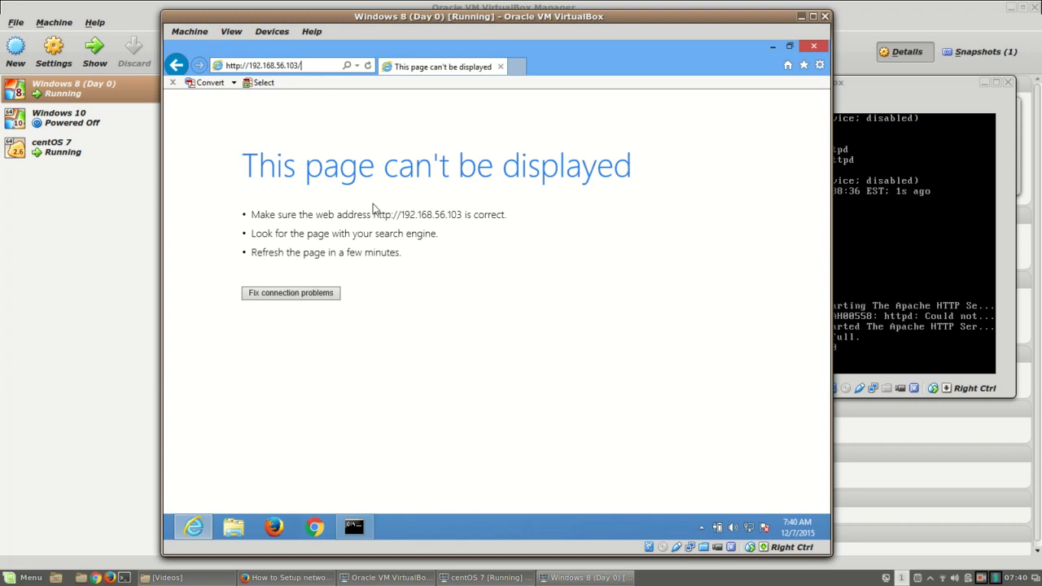
{"action": "key", "text": "BackSpace"}
{"action": "key", "text": "Return"}
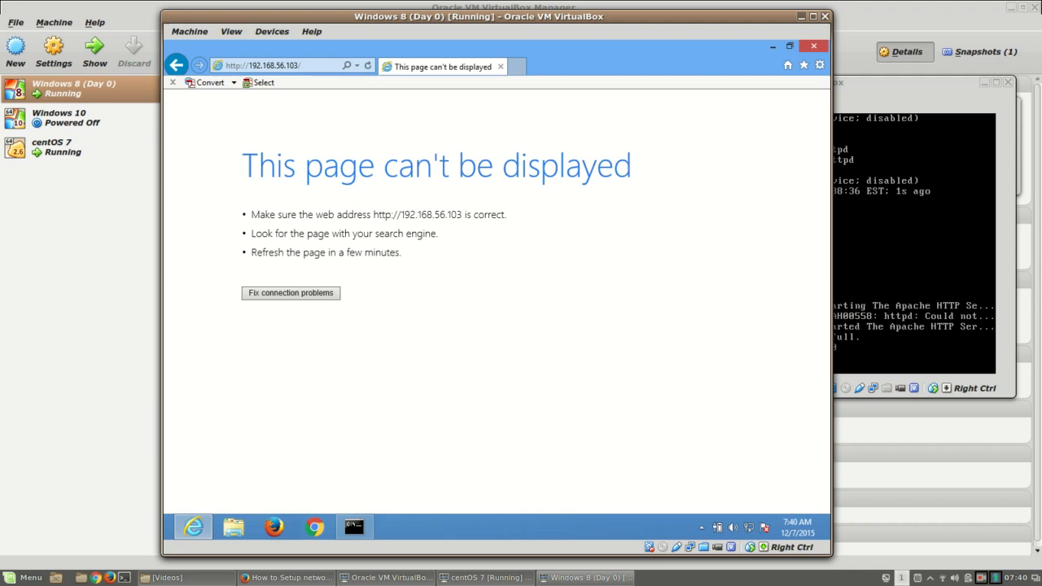
{"action": "left_click", "coordinate": [928, 224]}
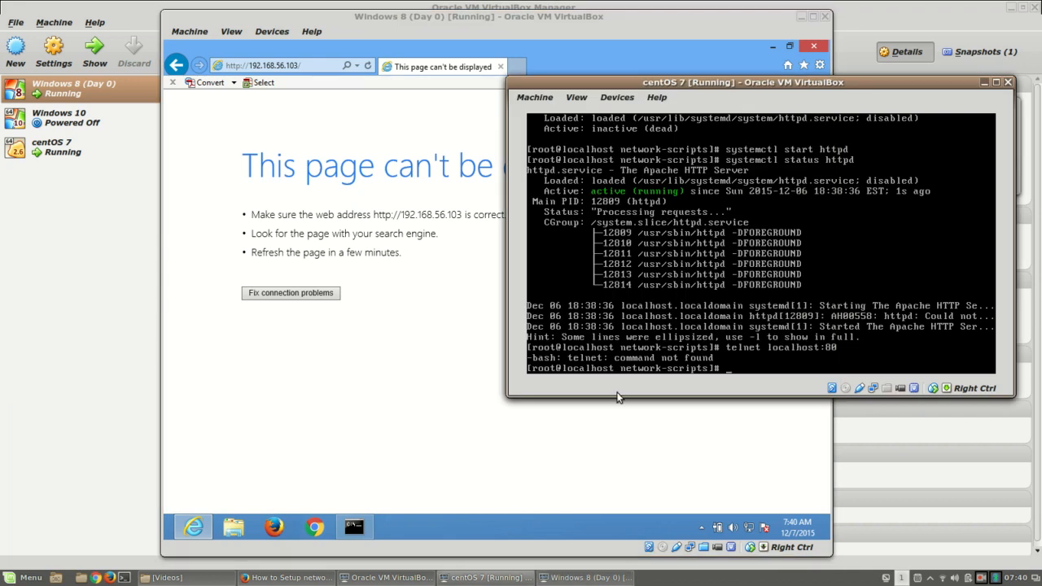
Step: Flush the CentOS firewall rules with 'iptables -F' after a mistyped first attempt
{"action": "type", "text": "iptanles"}
{"action": "key", "text": "BackSpace"}
{"action": "key", "text": "BackSpace"}
{"action": "key", "text": "BackSpace"}
{"action": "key", "text": "BackSpace"}
{"action": "type", "text": "bles _F"}
{"action": "key", "text": "Return"}
{"action": "type", "text": "iptables -F"}
{"action": "key", "text": "Return"}
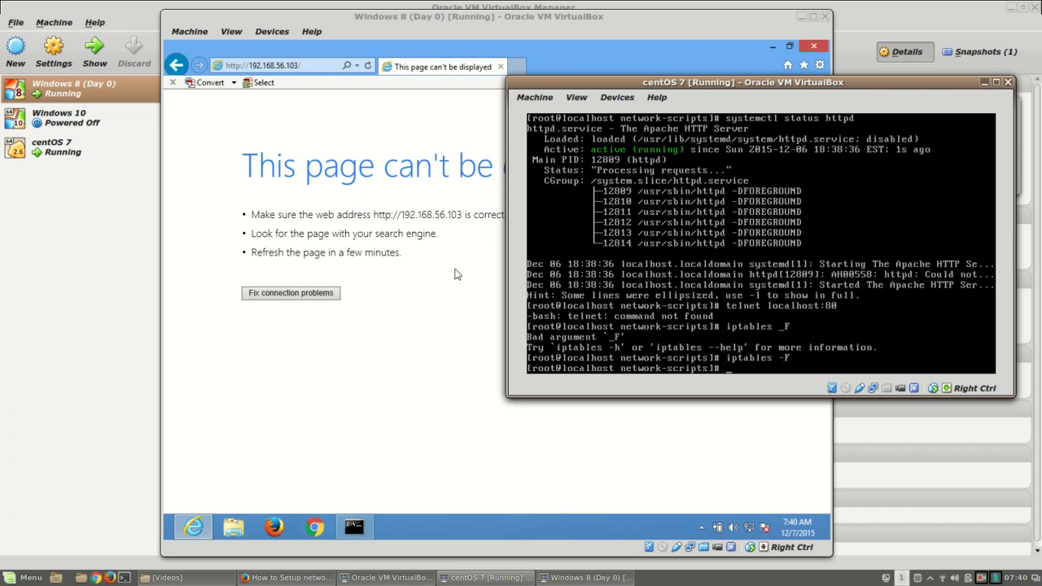
Step: List the chains with 'iptables -L' and 'iptables -nL | more' to confirm they're empty
{"action": "type", "text": "iptables -L"}
{"action": "key", "text": "Return"}
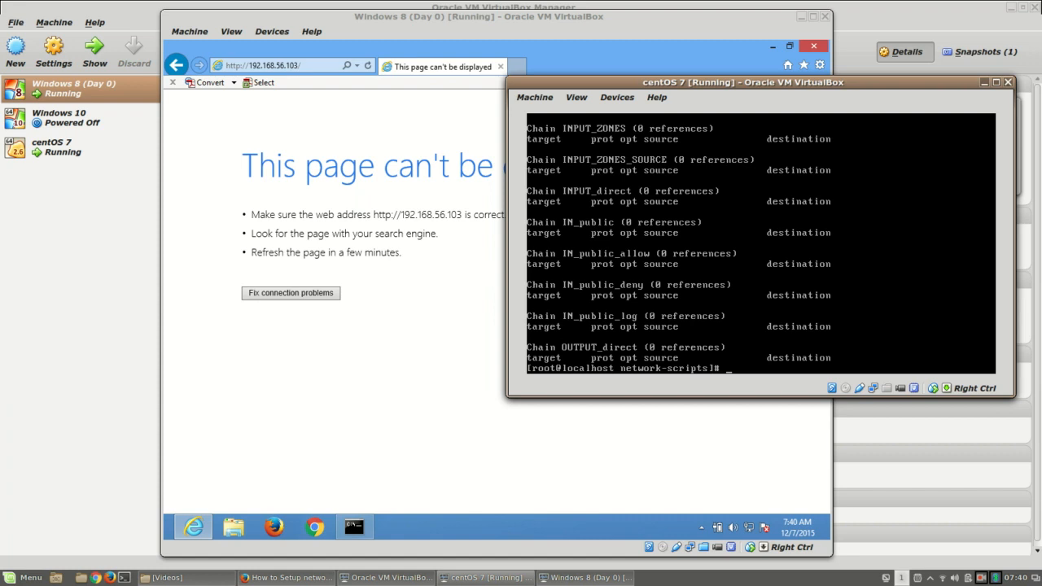
{"action": "type", "text": "iptables -nL | more"}
{"action": "key", "text": "Return"}
{"action": "key", "text": "Return"}
{"action": "key", "text": "Return"}
{"action": "key", "text": "Return"}
{"action": "key", "text": "Return"}
{"action": "key", "text": "Return"}
{"action": "key", "text": "Return"}
{"action": "key", "text": "Return"}
{"action": "key", "text": "Return"}
{"action": "key", "text": "Return"}
{"action": "key", "text": "Return"}
{"action": "key", "text": "Return"}
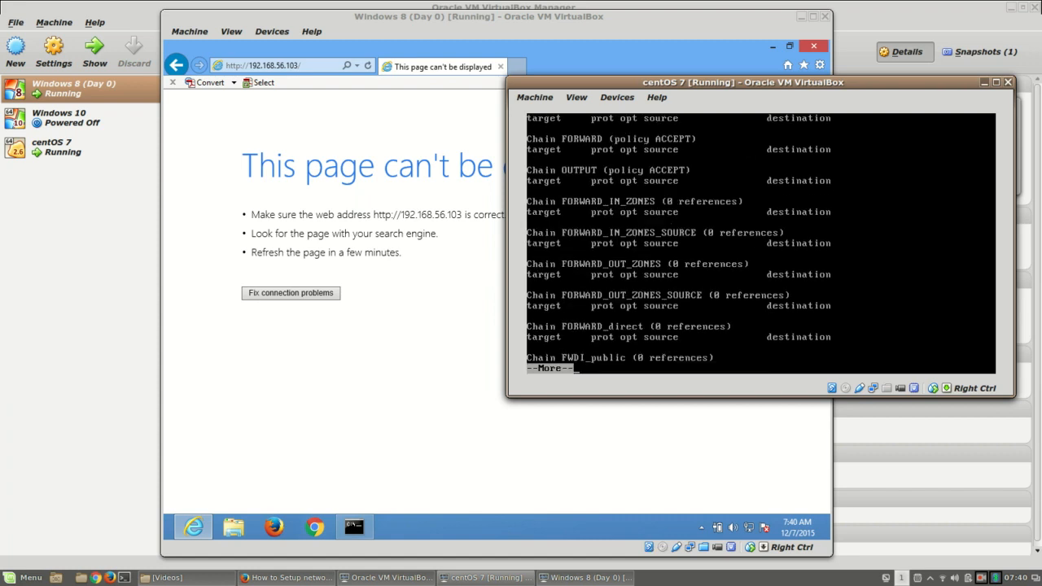
{"action": "key", "text": "Return"}
{"action": "key", "text": "Return"}
{"action": "key", "text": "Return"}
{"action": "key", "text": "Return"}
{"action": "key", "text": "Return"}
{"action": "key", "text": "Return"}
{"action": "key", "text": "Return"}
{"action": "key", "text": "Return"}
{"action": "key", "text": "Return"}
{"action": "key", "text": "Return"}
{"action": "key", "text": "Return"}
{"action": "key", "text": "Return"}
{"action": "key", "text": "Return"}
{"action": "key", "text": "Return"}
{"action": "key", "text": "Return"}
{"action": "key", "text": "Return"}
{"action": "key", "text": "Return"}
{"action": "key", "text": "Return"}
{"action": "key", "text": "Return"}
{"action": "key", "text": "Return"}
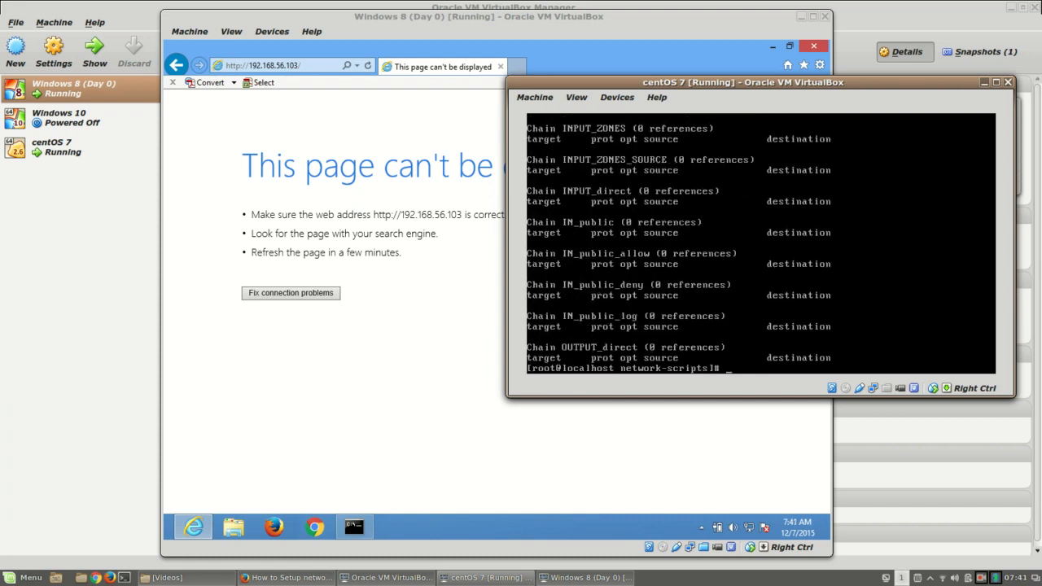
{"action": "left_click", "coordinate": [322, 139]}
Step: Reload 192.168.56.103 in the Windows 8 browser and rerun 'iptables -F' on CentOS
{"action": "left_click", "coordinate": [320, 65]}
{"action": "key", "text": "Return"}
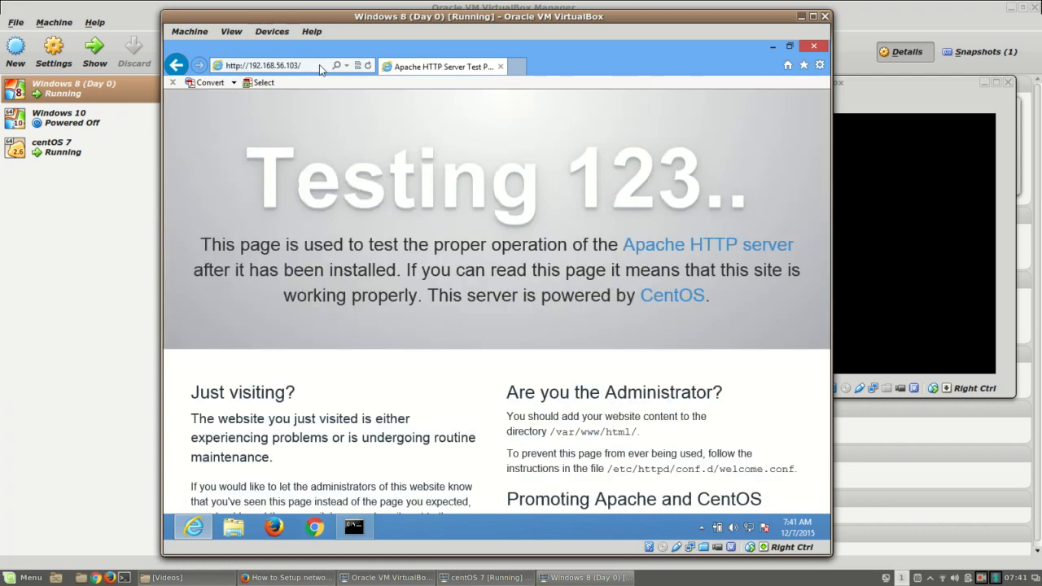
{"action": "left_click", "coordinate": [914, 244]}
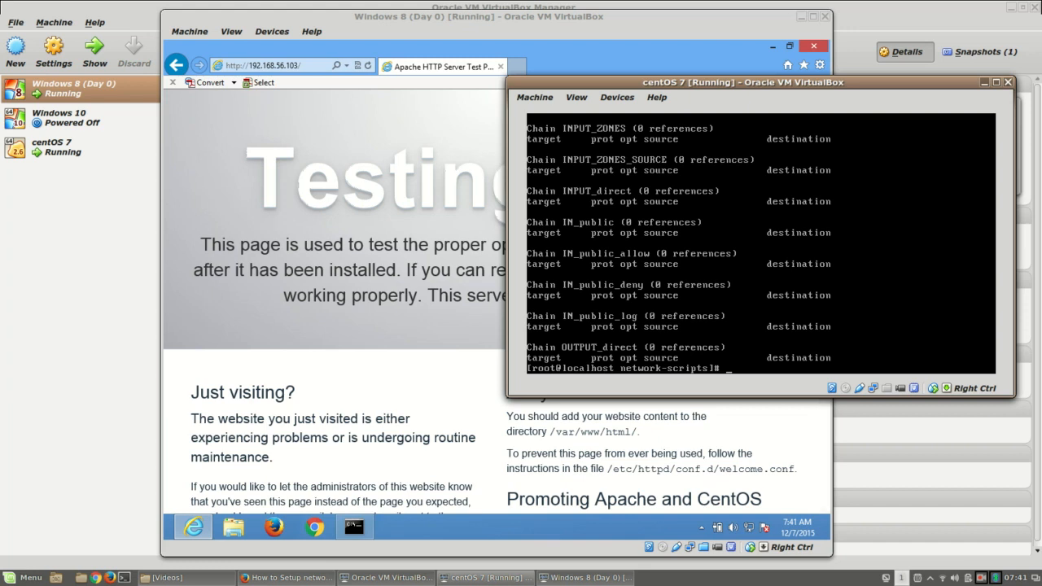
{"action": "type", "text": "iptables -F"}
{"action": "key", "text": "Return"}
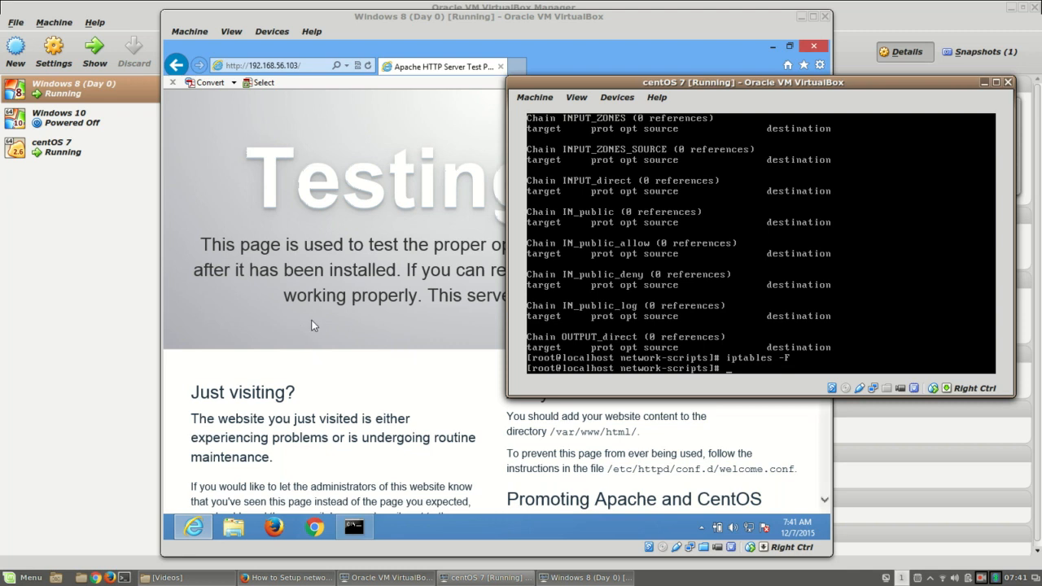
Step: Confirm the Apache 'Testing 123..' page loads in the Windows 8 VM, then return to the host's Firefox network guide
{"action": "left_click", "coordinate": [380, 381]}
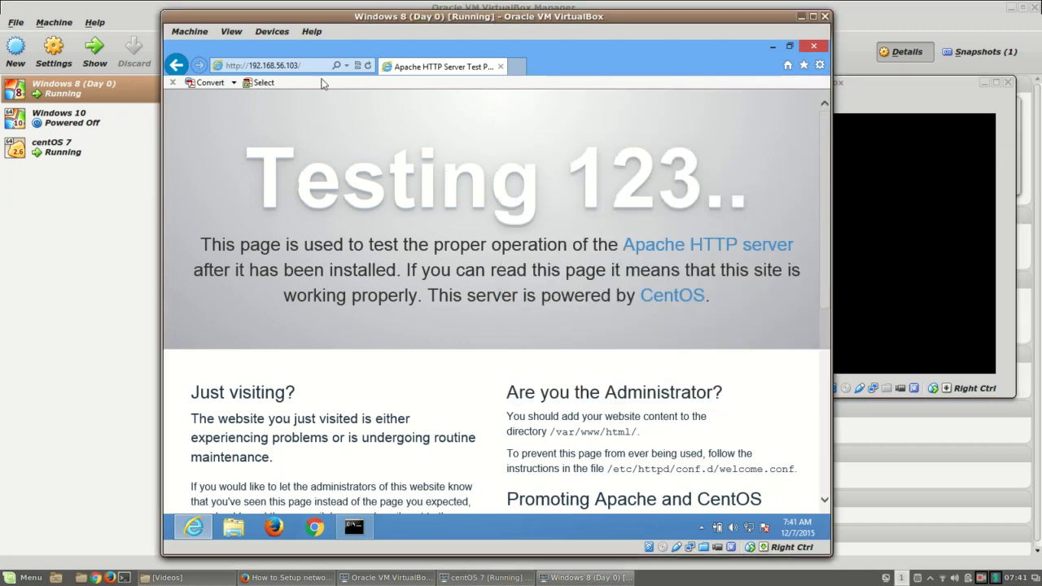
{"action": "left_click", "coordinate": [261, 66]}
{"action": "left_click", "coordinate": [290, 67]}
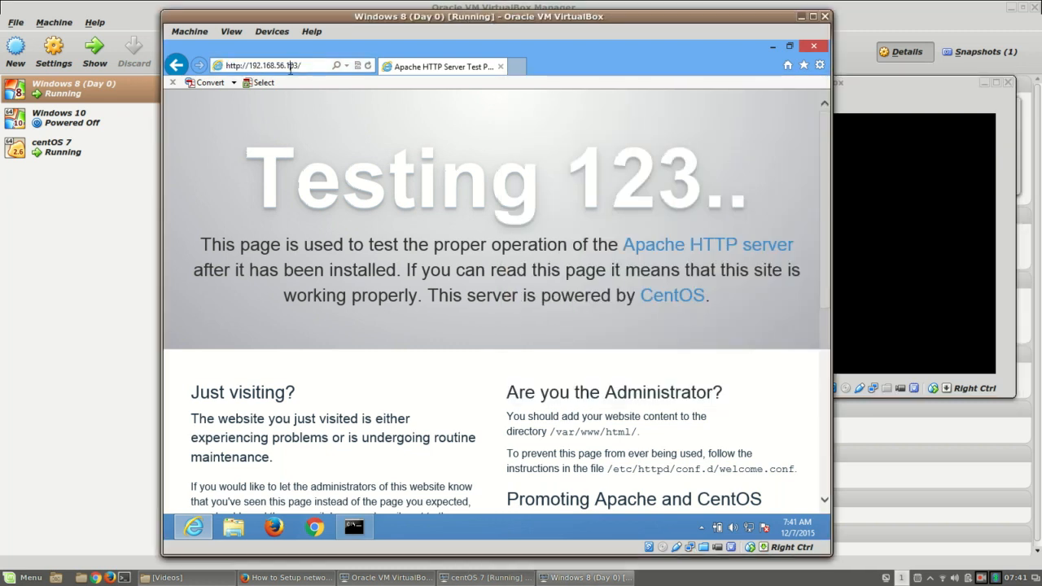
{"action": "left_click", "coordinate": [310, 66]}
{"action": "left_click_drag", "start_coordinate": [263, 180], "coordinate": [803, 184]}
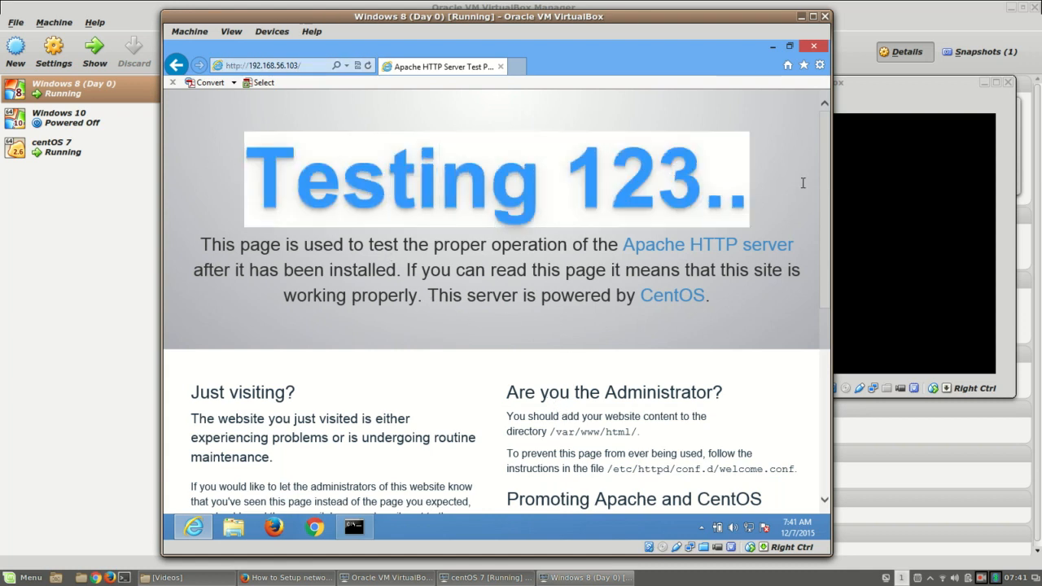
{"action": "left_click", "coordinate": [407, 262]}
{"action": "left_click", "coordinate": [306, 65]}
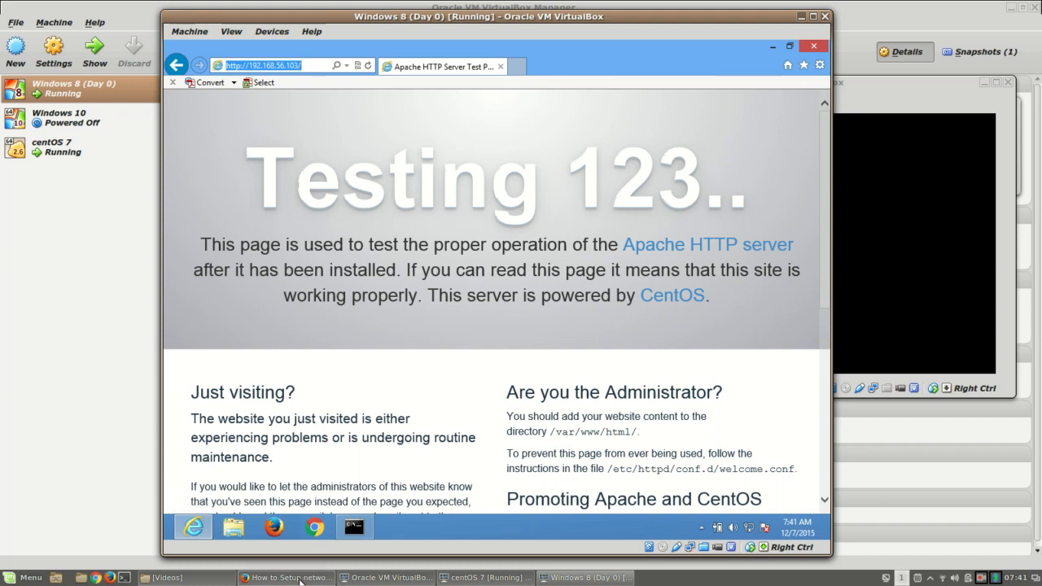
{"action": "mouse_move", "coordinate": [299, 581]}
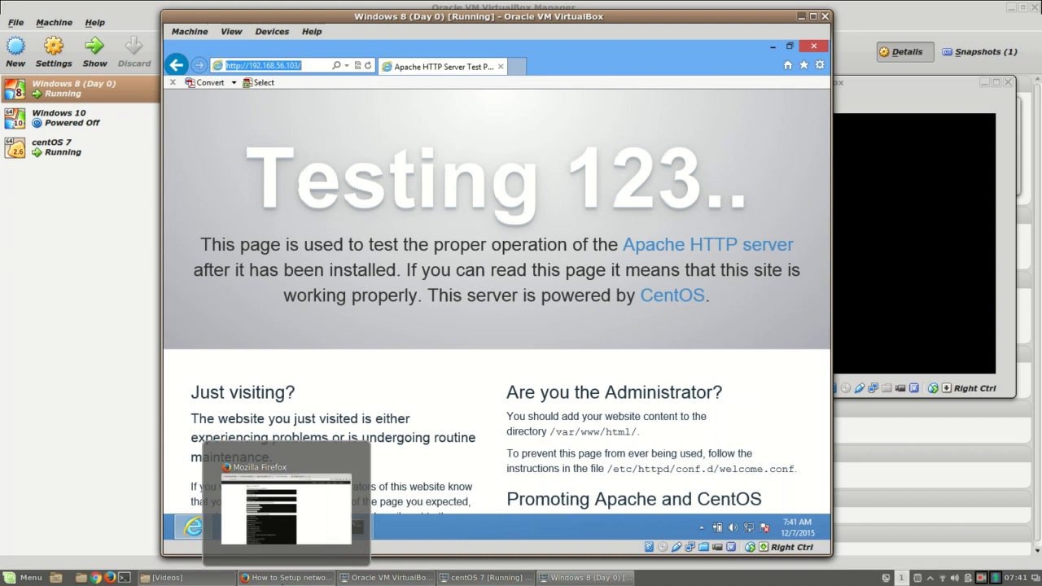
{"action": "left_click", "coordinate": [287, 577]}
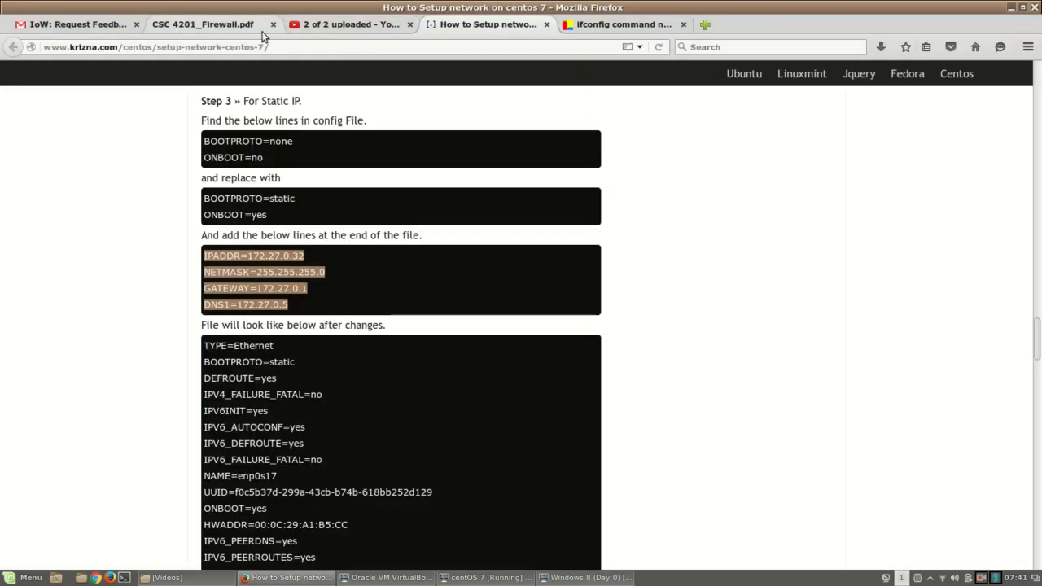